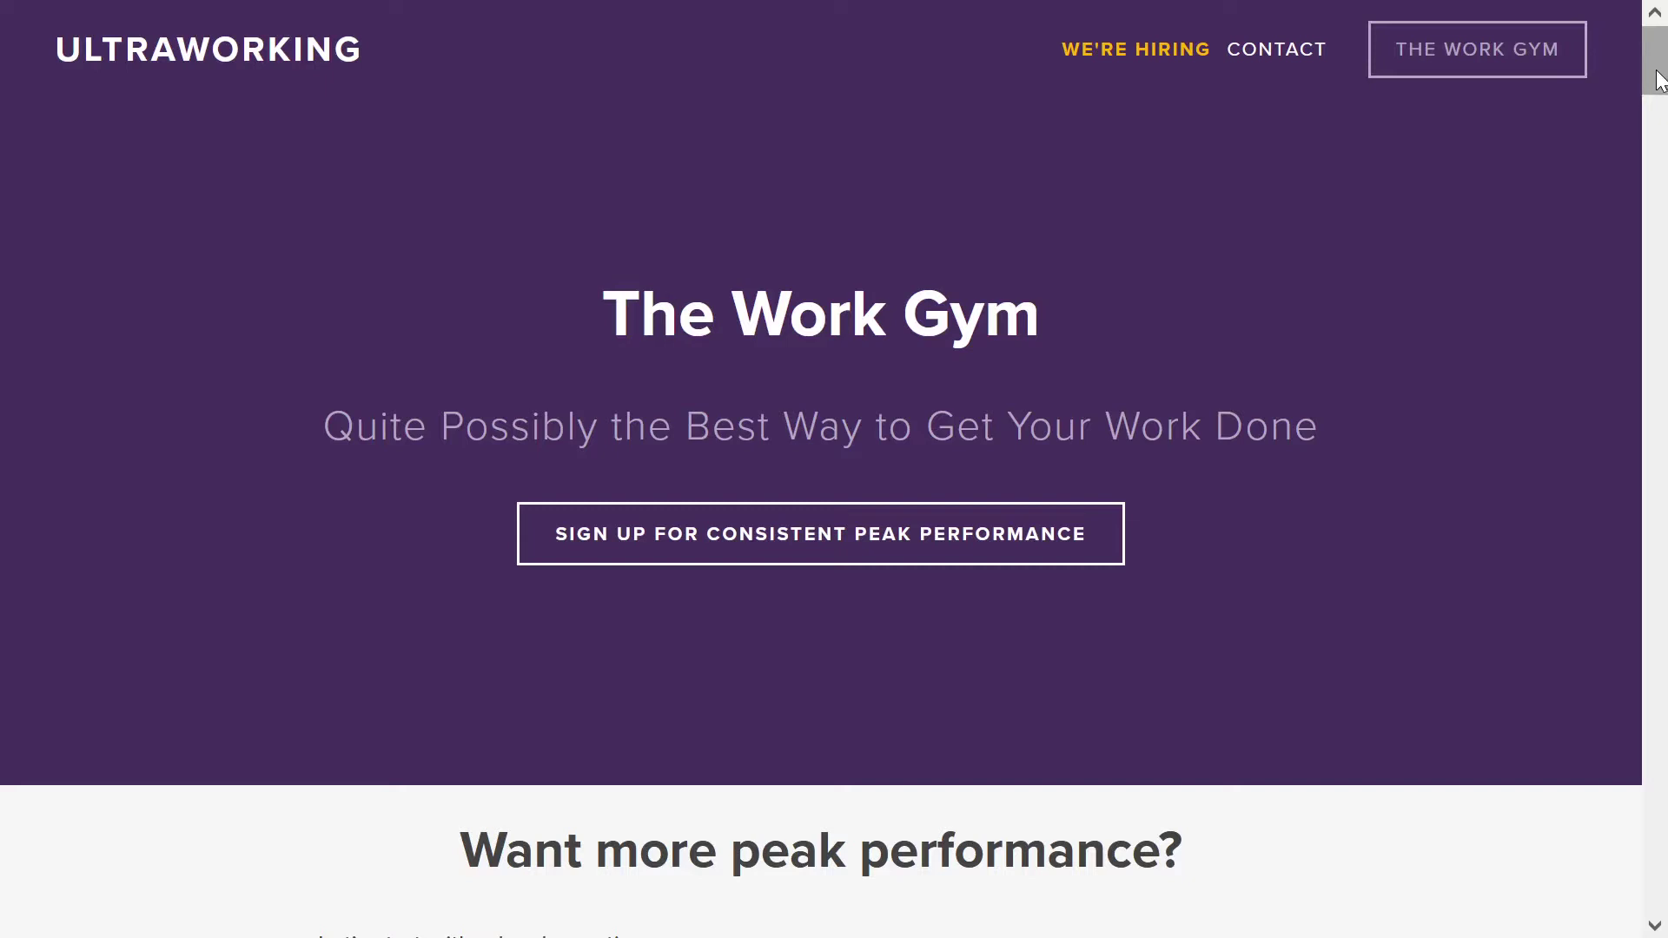
Step: Scroll the Ultraworking Work Gym page down to the 'Getting The Mechanics of Work Right' section
drag(1659, 80, 1651, 250)
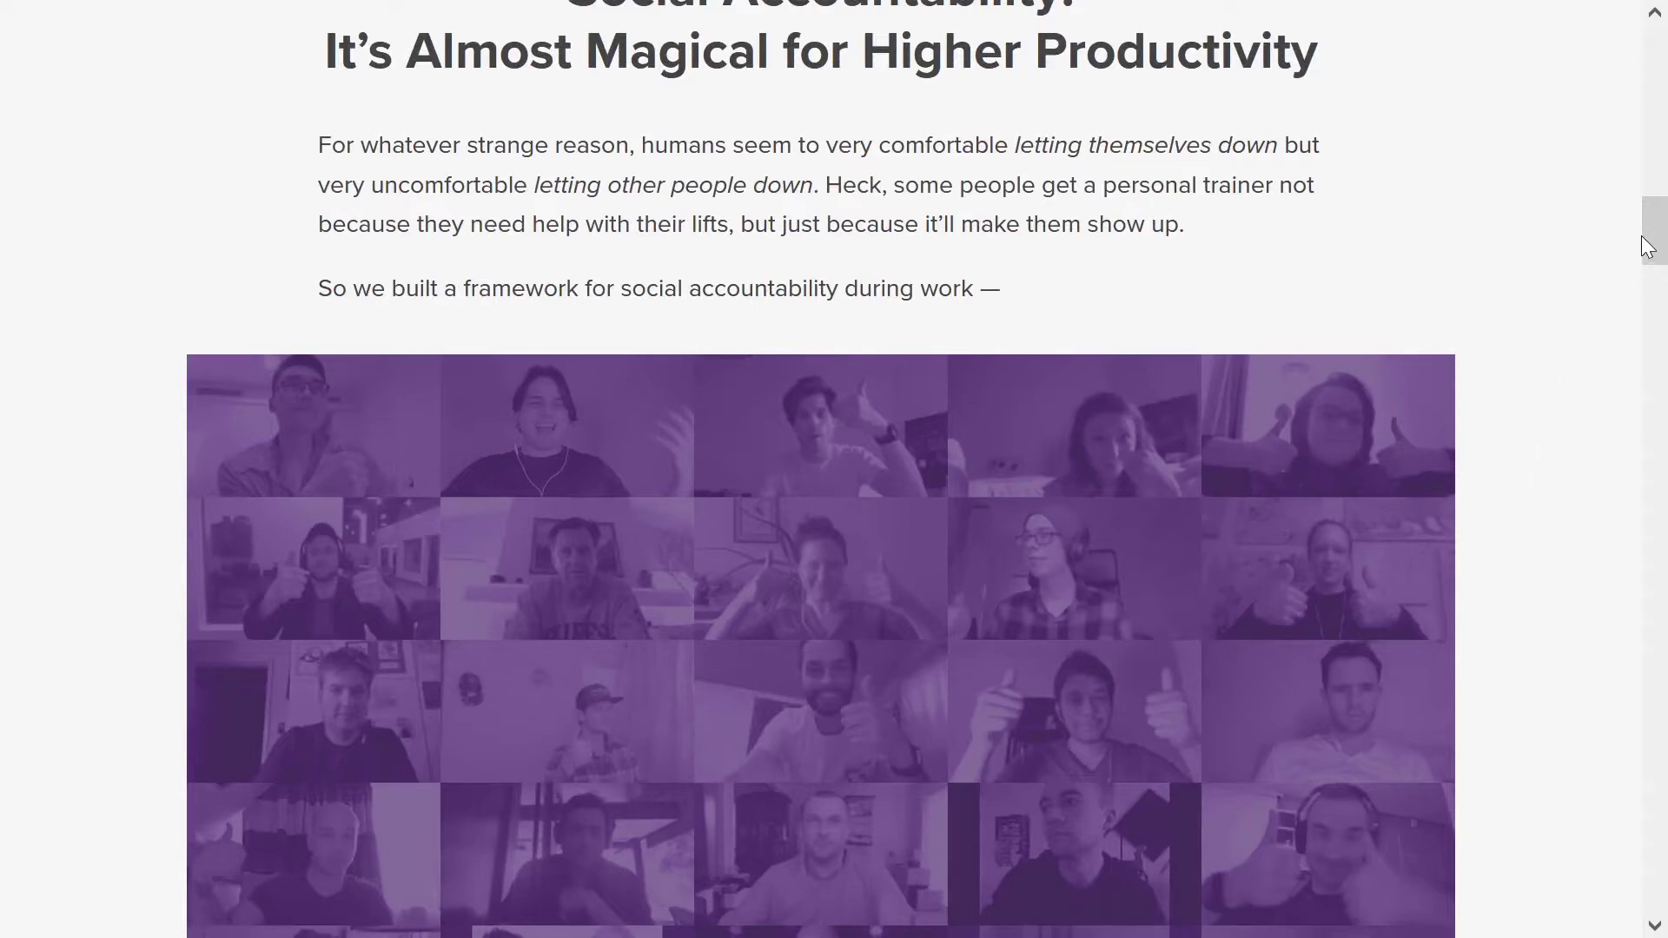
drag(1648, 246, 1655, 356)
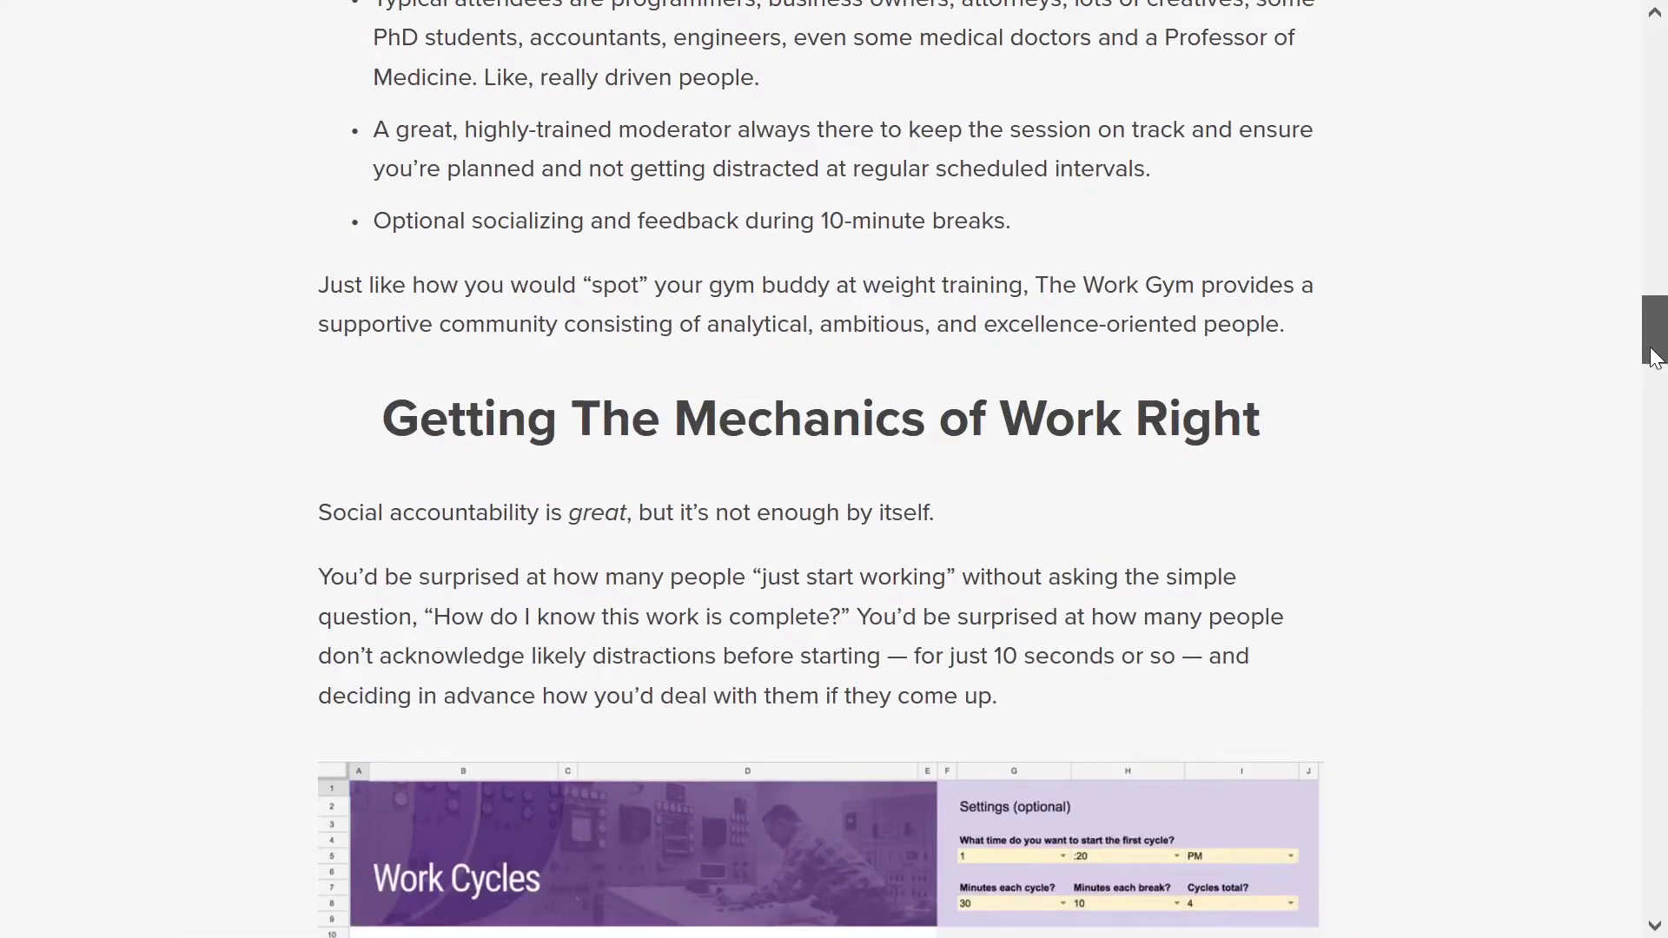
scroll(1603, 415, down, 3)
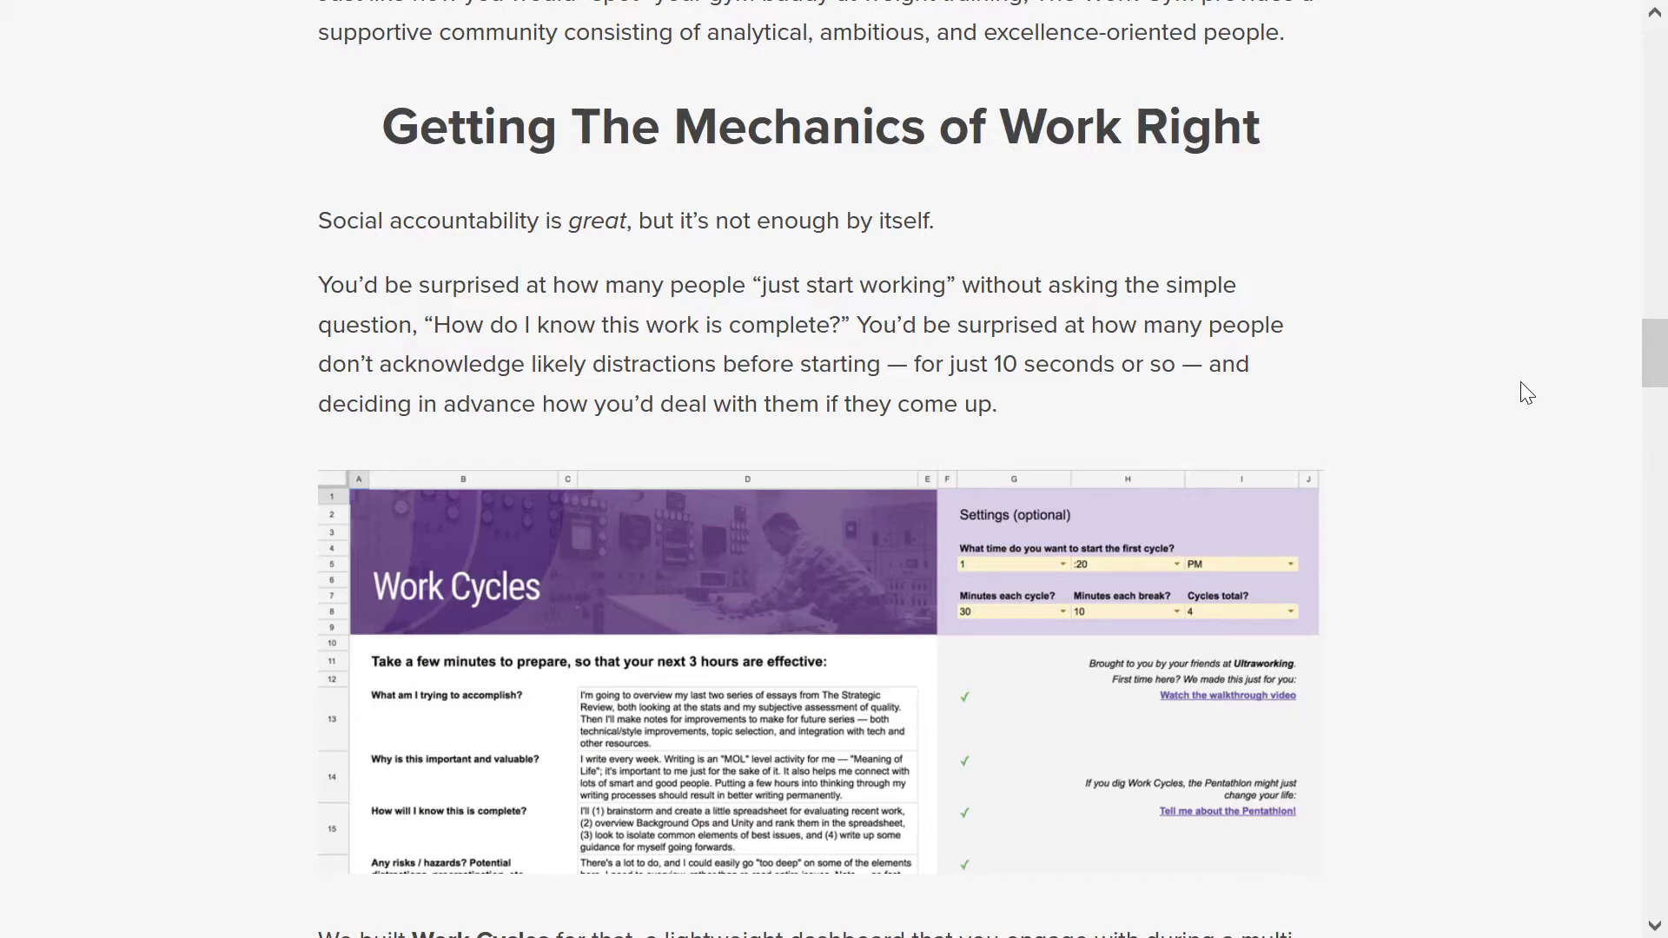
scroll(1520, 384, down, 3)
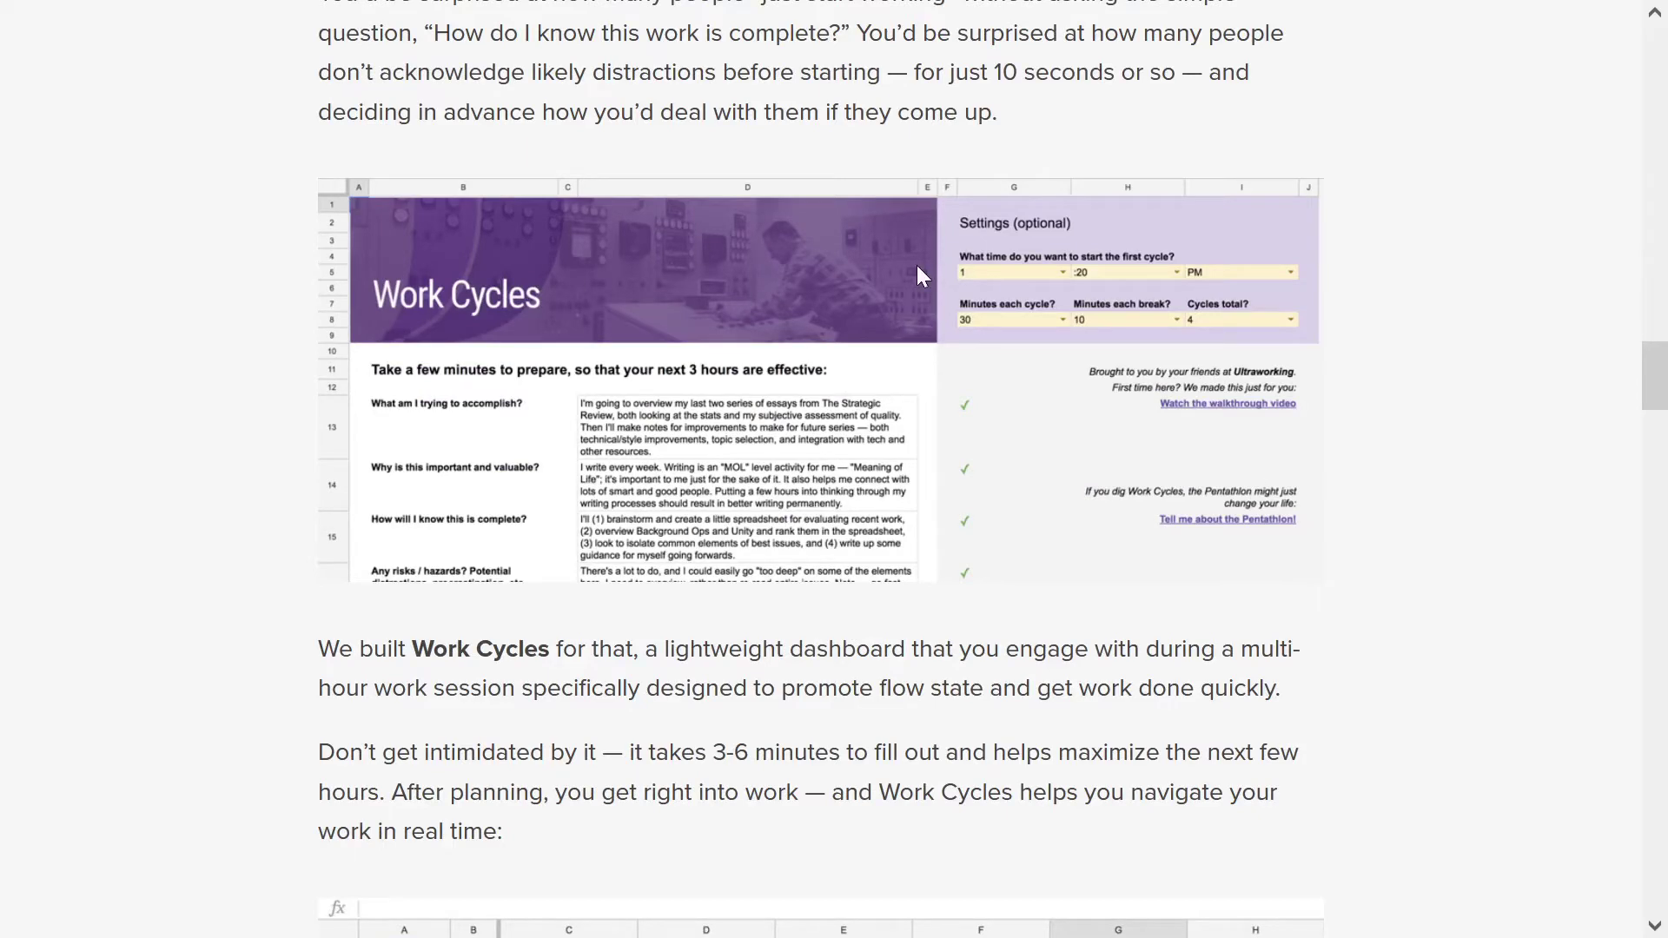
Step: Scroll past the testimonials and pricing, then back up to the filled-in Work Cycles example sheet
scroll(921, 278, down, 9)
mouse_move(591, 11)
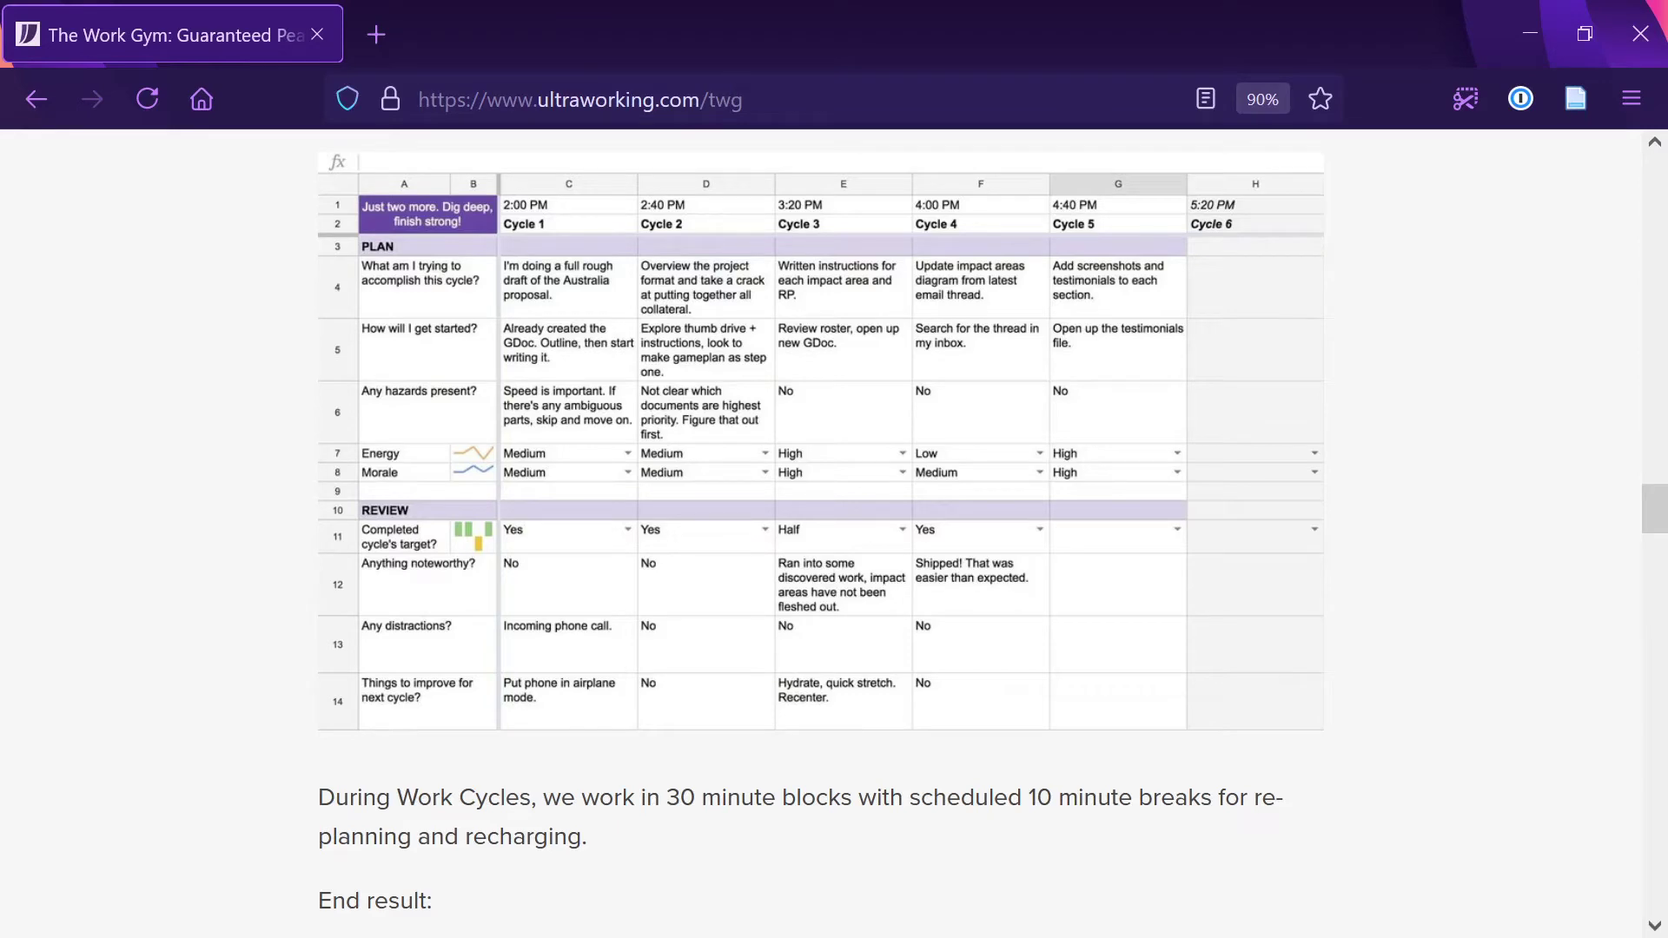
scroll(942, 426, up, 3)
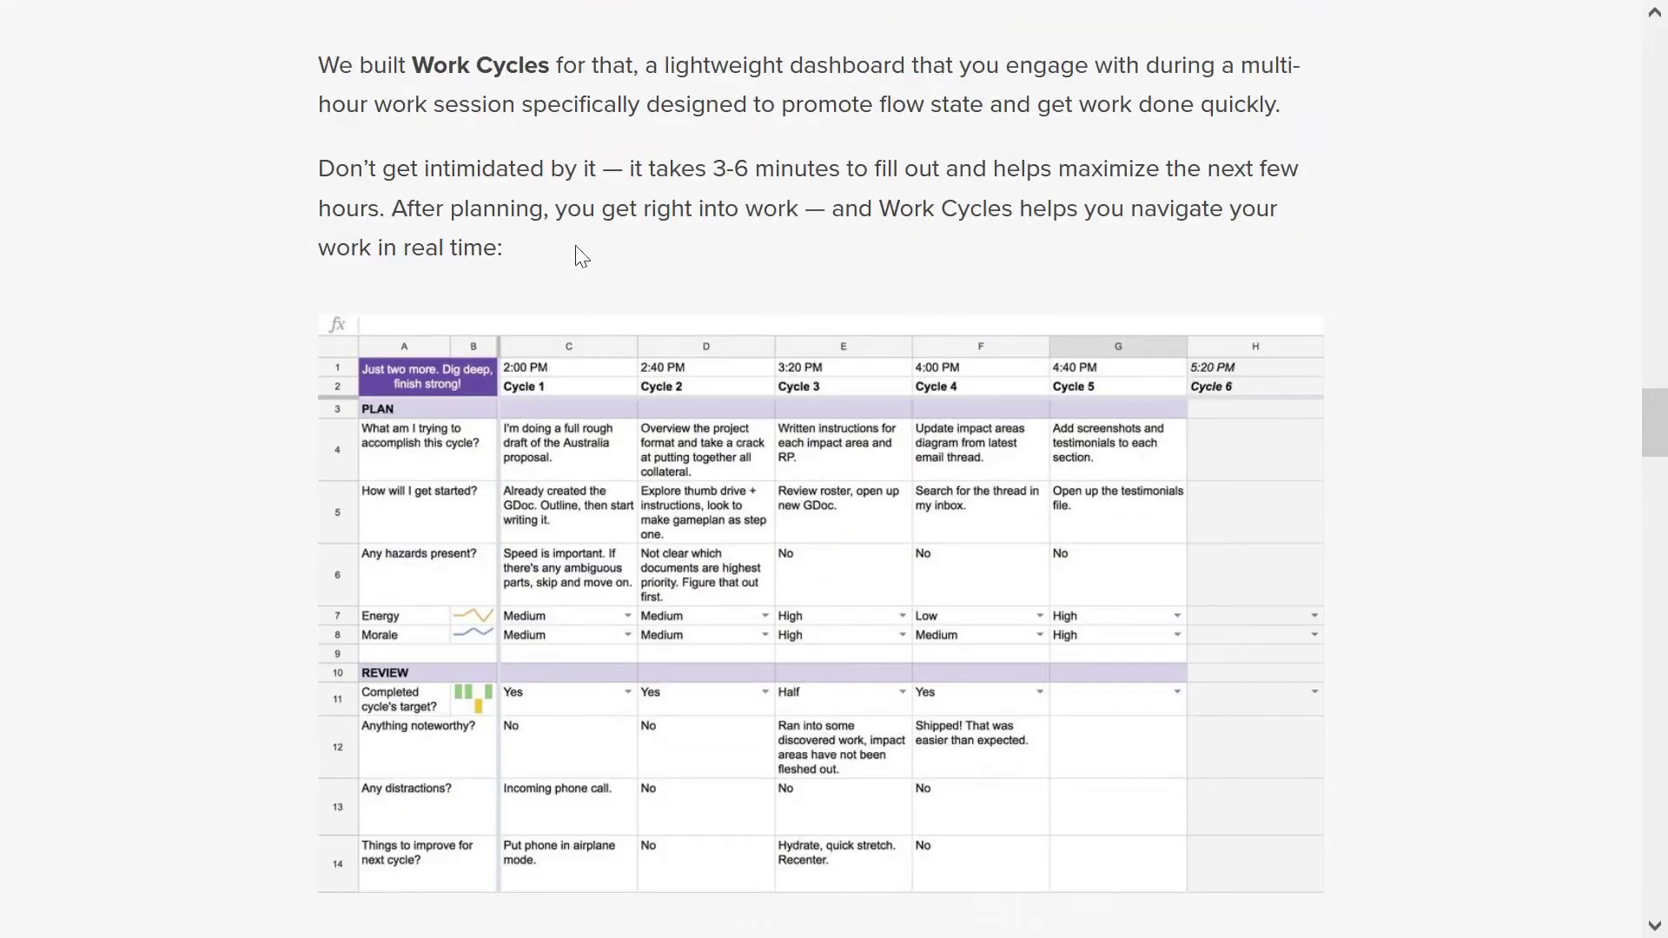
scroll(582, 256, up, 5)
scroll(769, 407, down, 20)
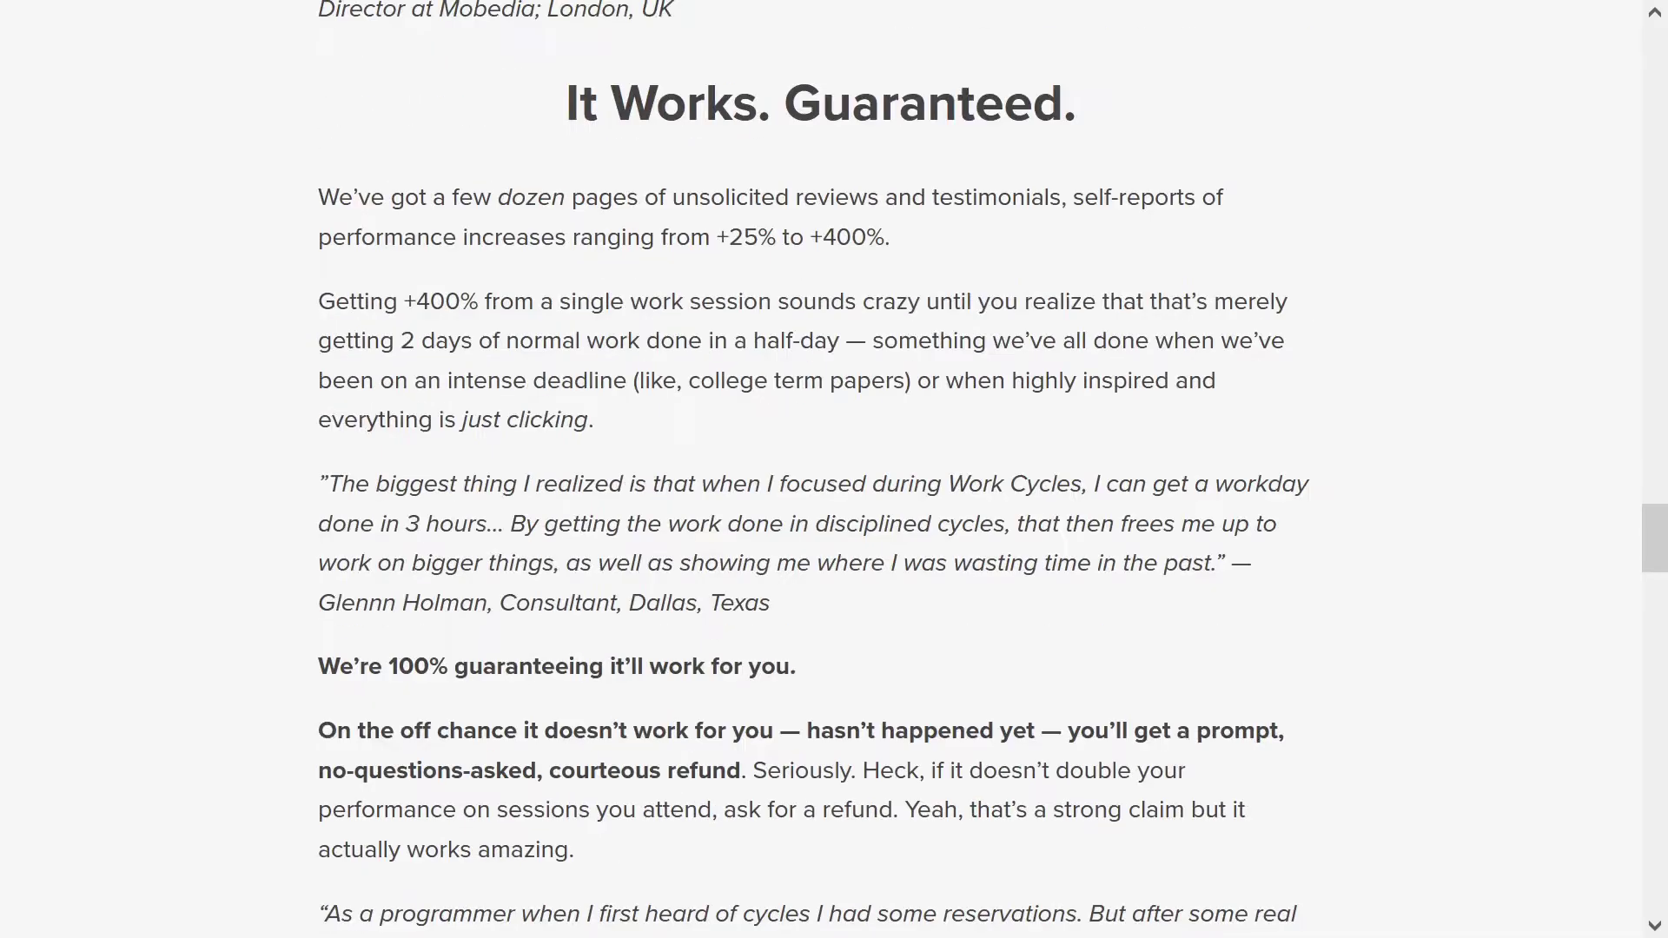
scroll(611, 466, down, 20)
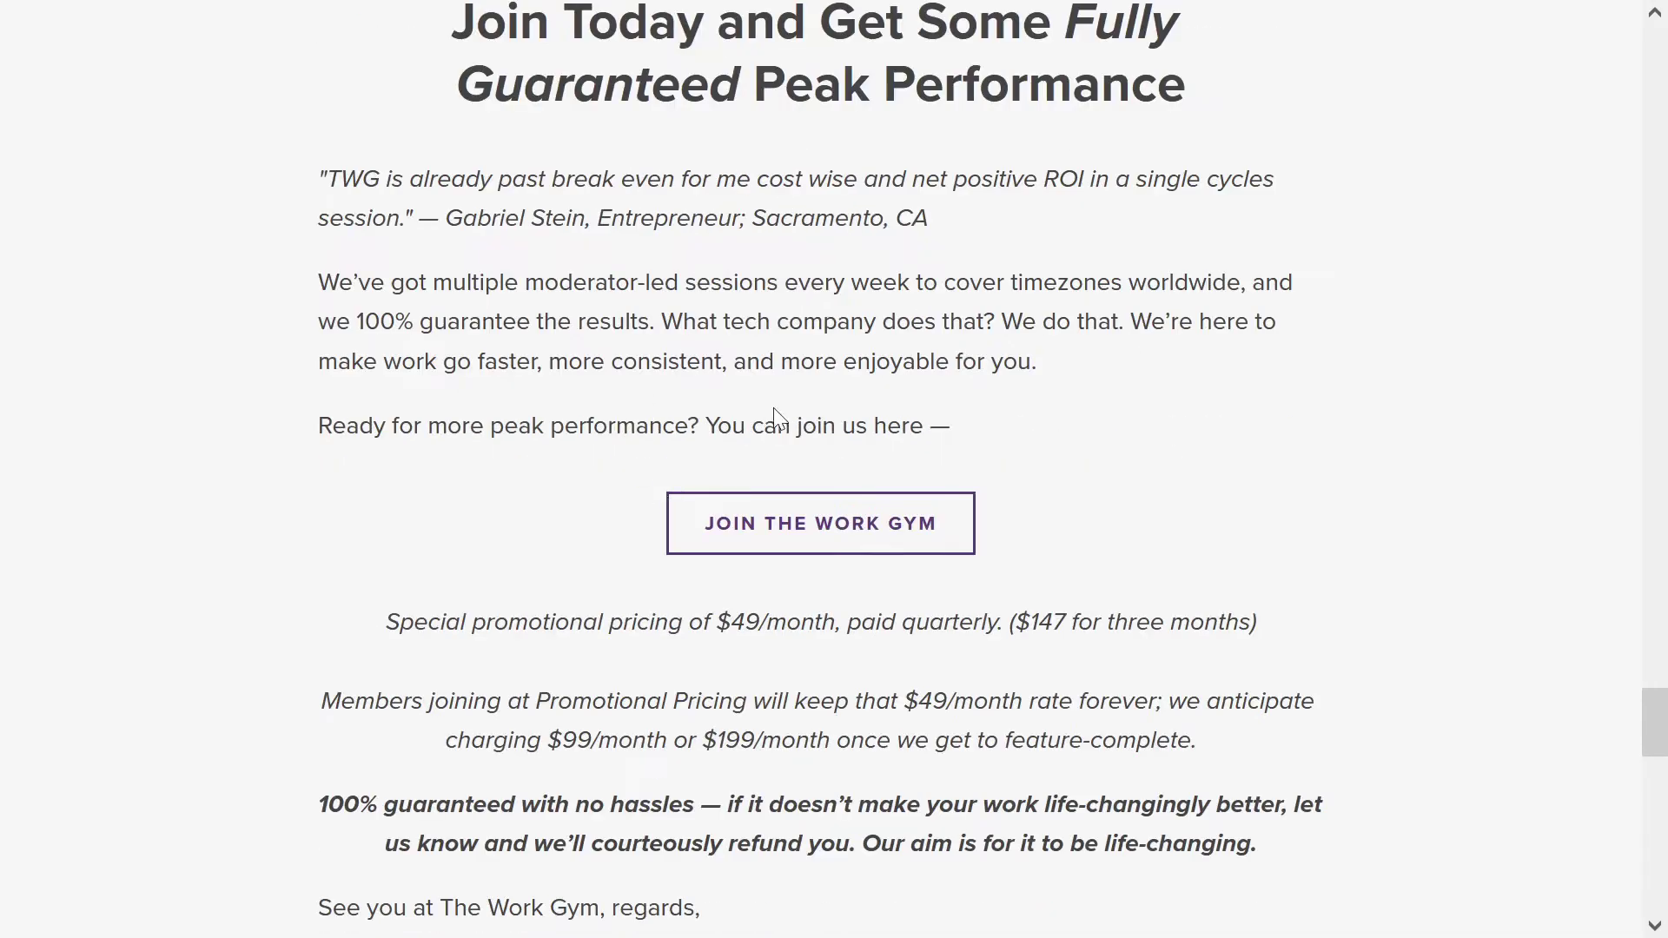
scroll(749, 467, down, 5)
scroll(755, 472, up, 8)
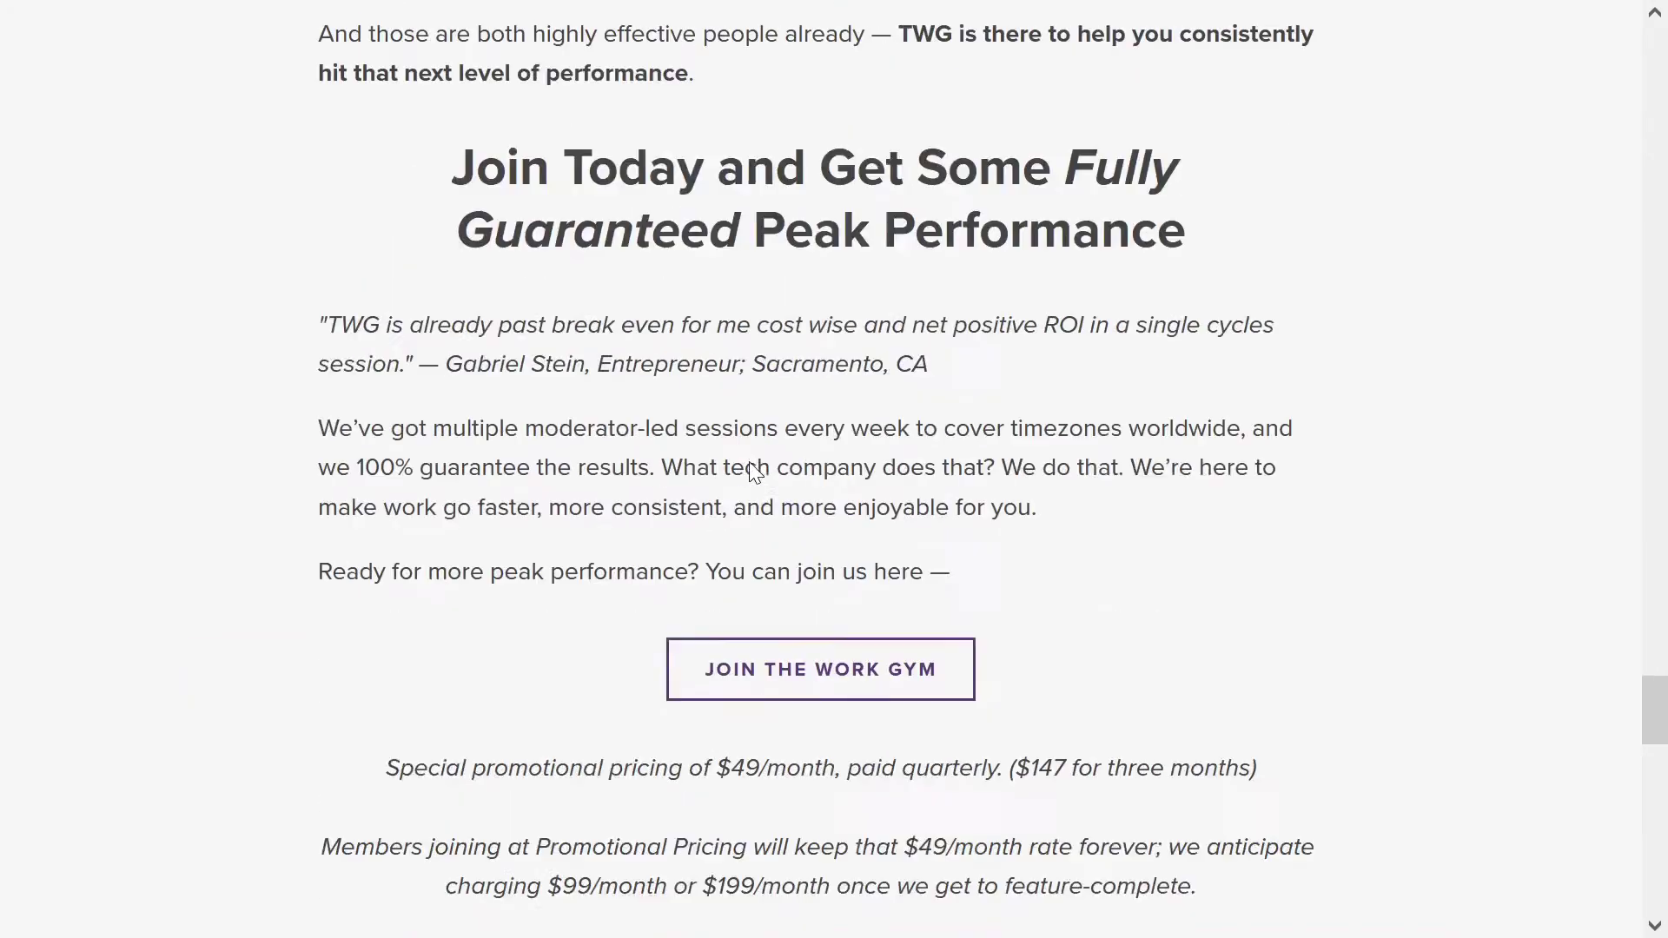
drag(1641, 693, 1650, 424)
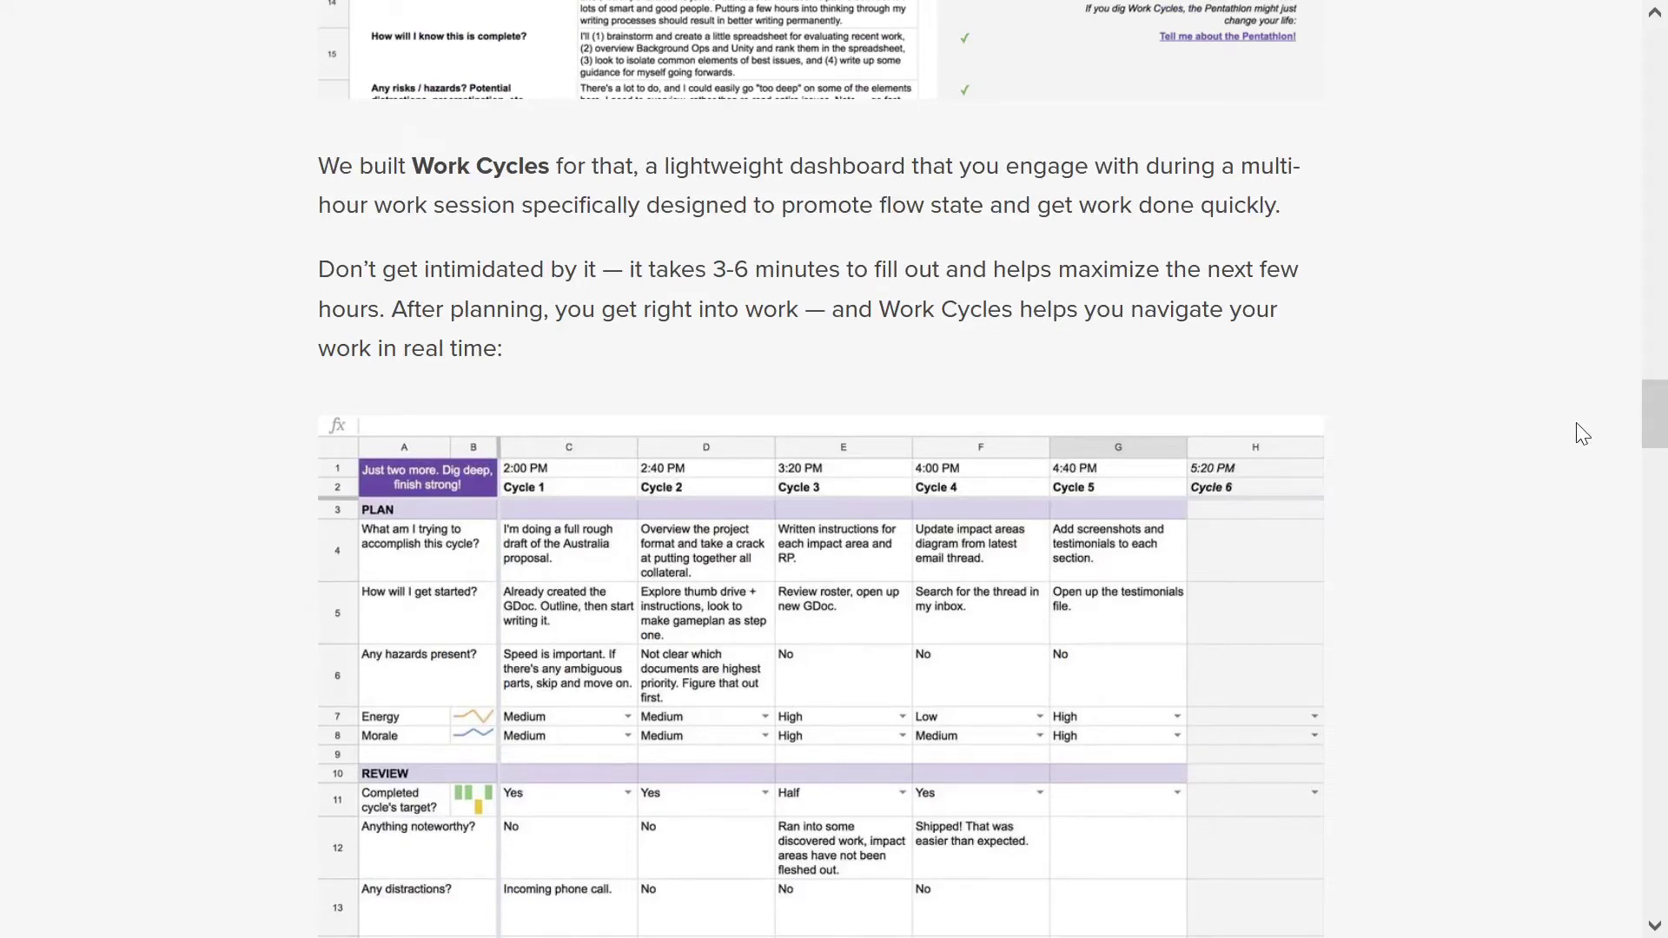
scroll(1581, 433, up, 5)
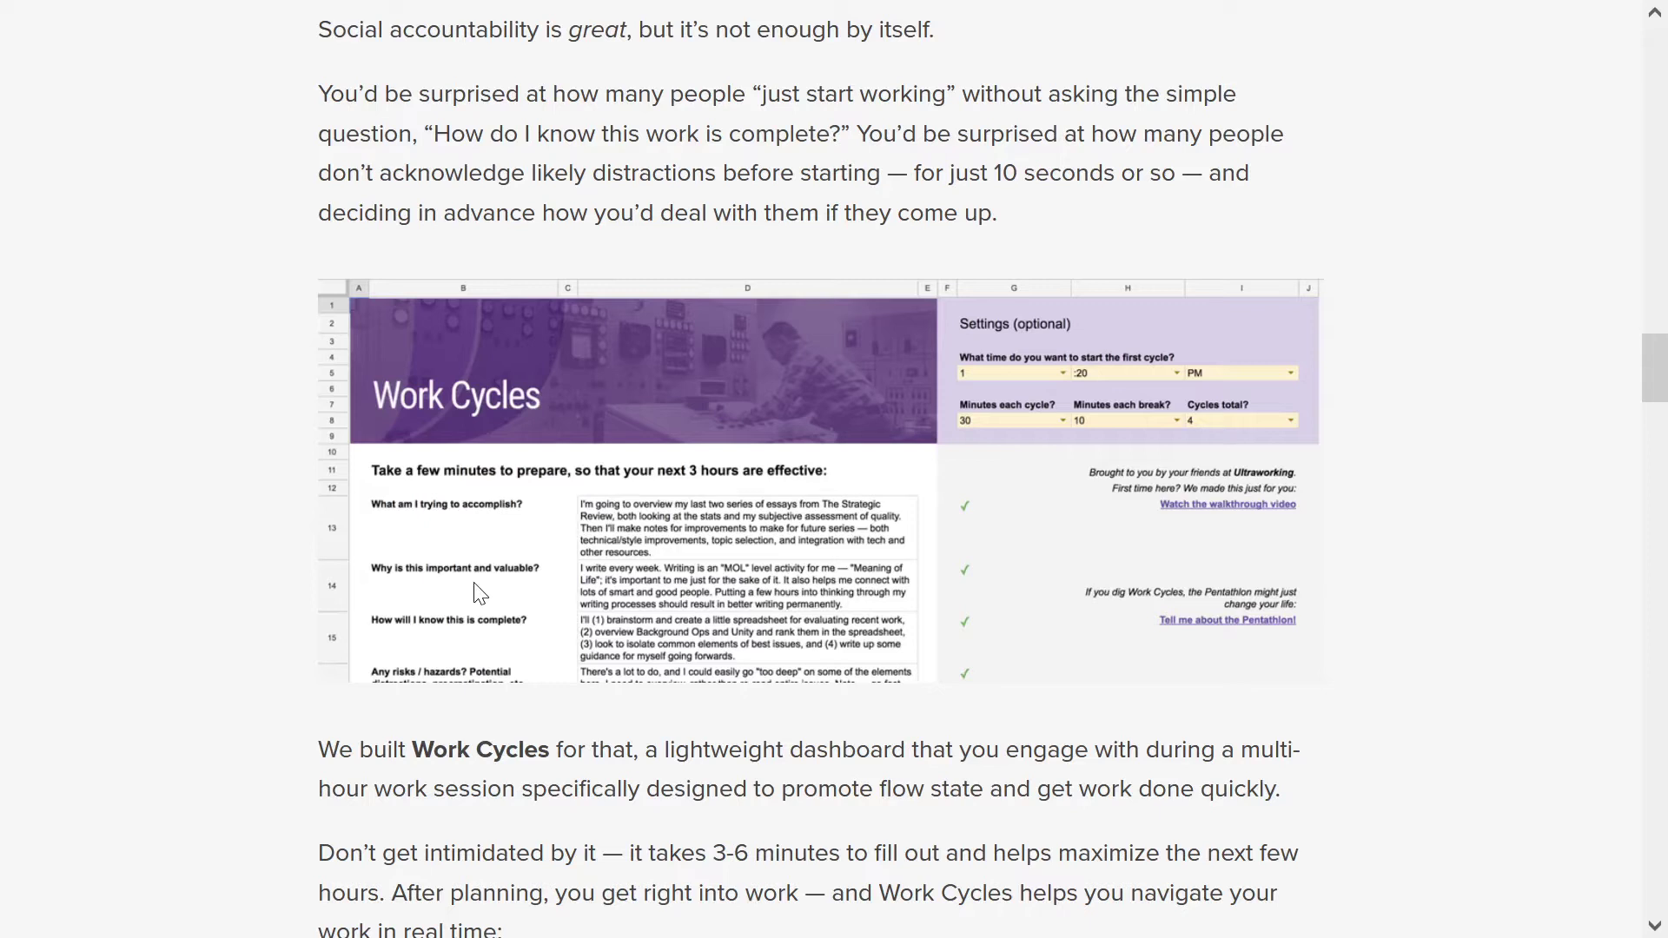
Step: Scroll to the Social Accountability photo grid and the bullet list of session benefits below it
scroll(482, 594, up, 2)
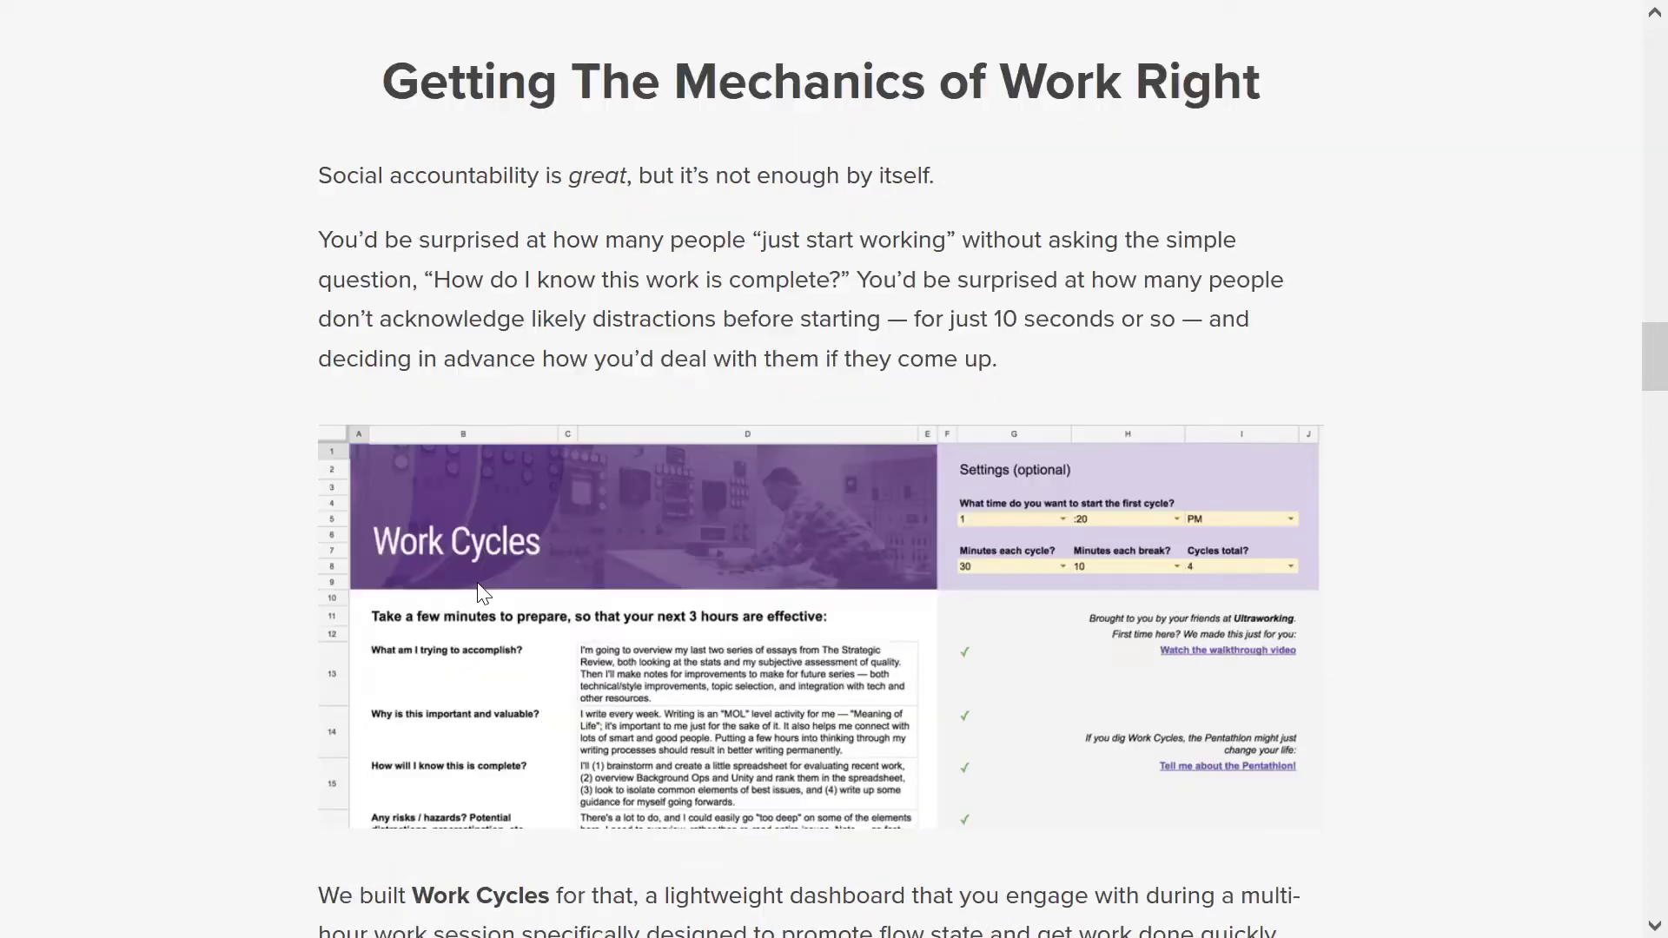
scroll(482, 594, up, 10)
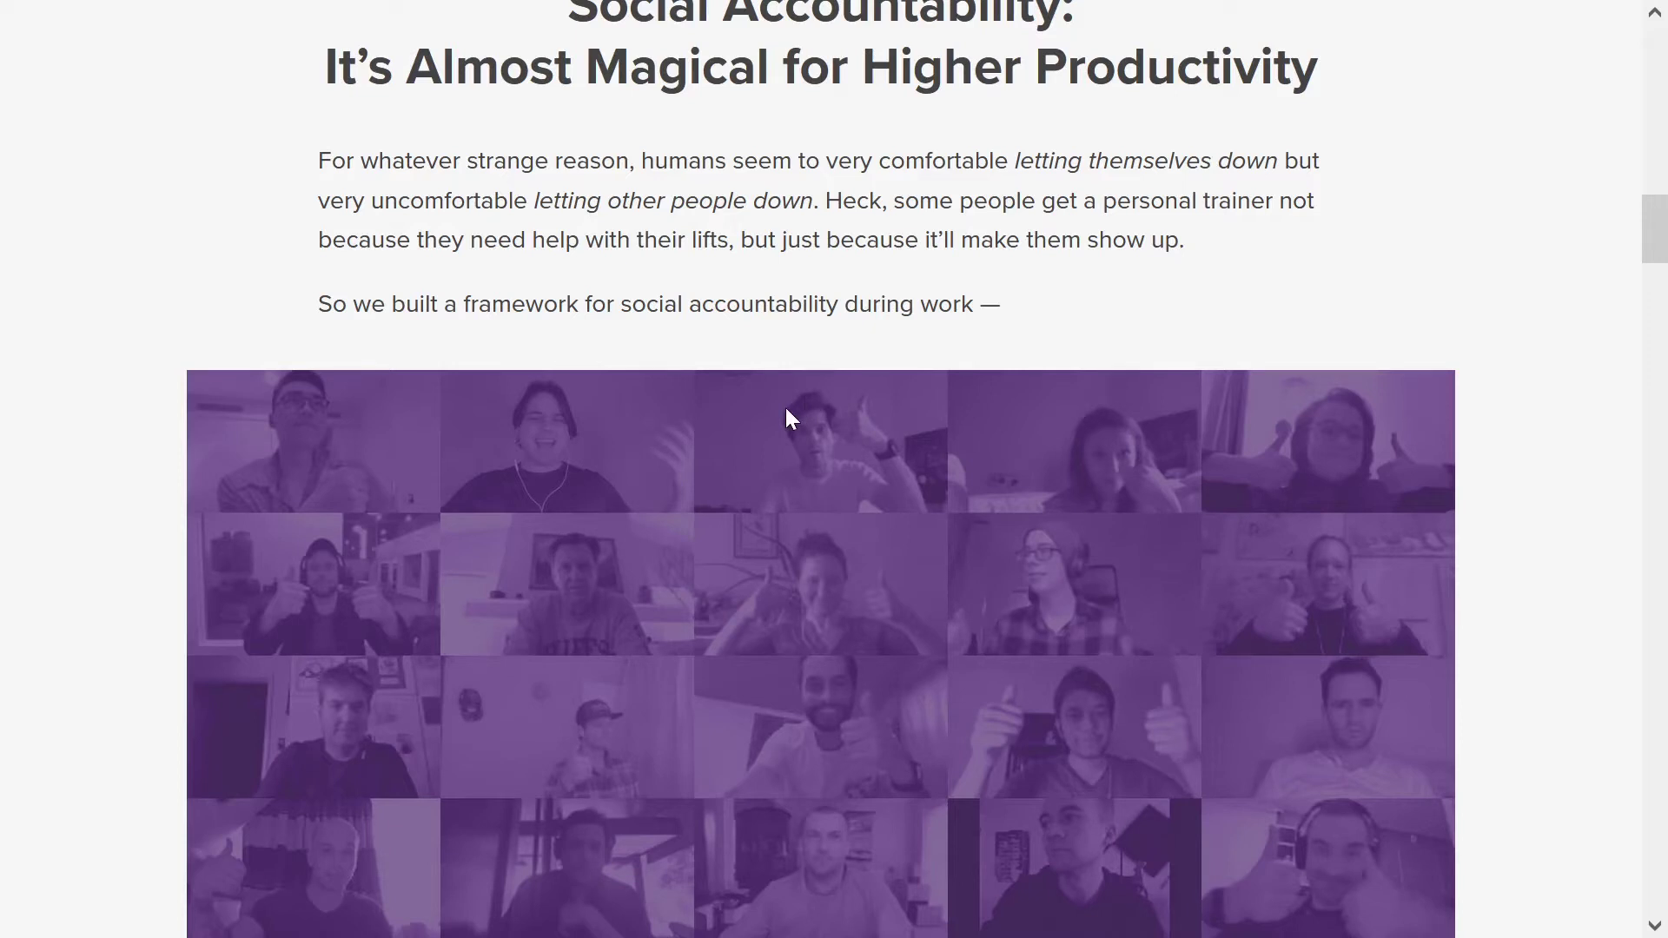
scroll(712, 471, down, 2)
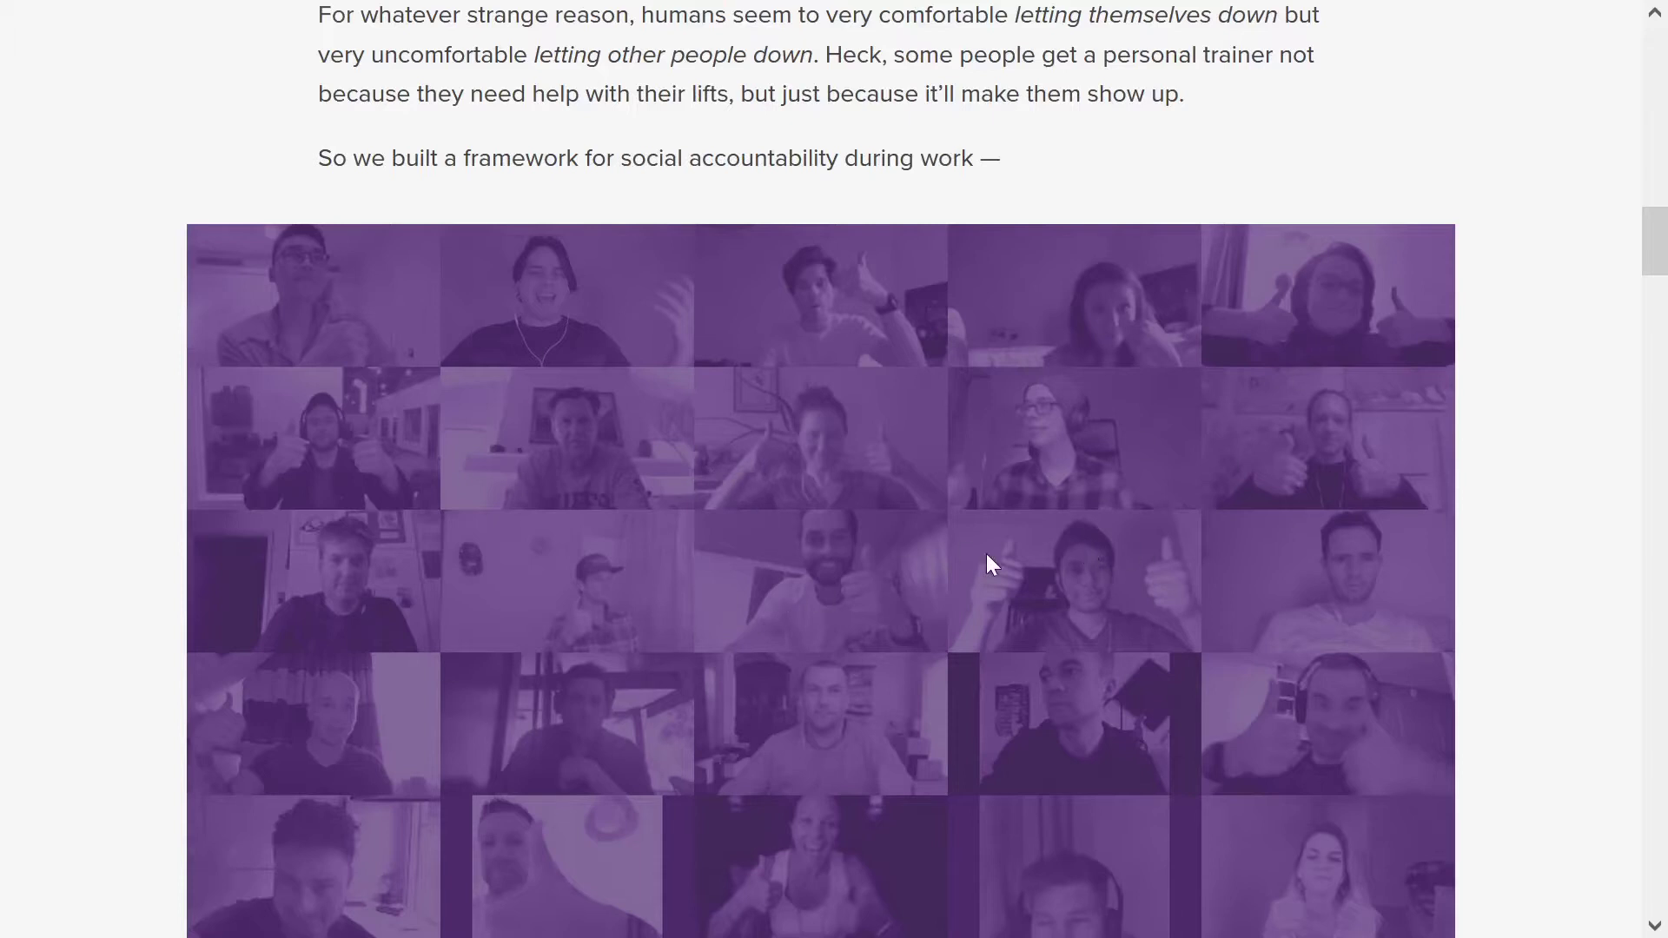
scroll(987, 554, up, 5)
scroll(987, 554, down, 10)
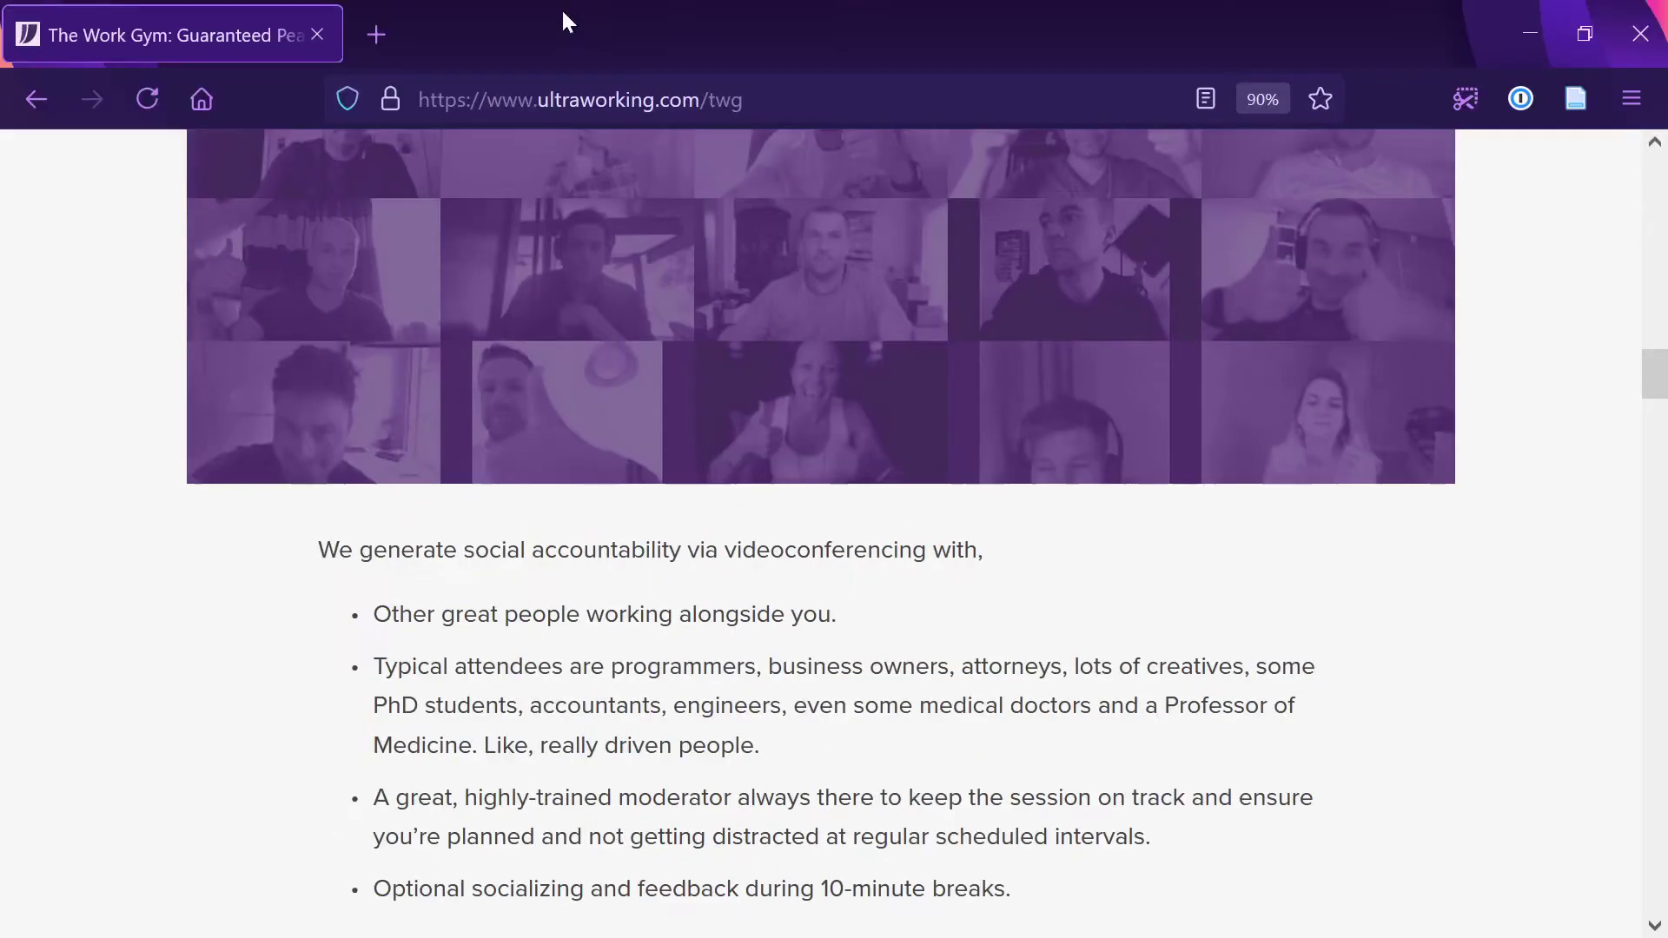
key(alt+Tab)
Step: Switch to the June 1st, 2021 Roam daily note and type ;; in a new bullet
key(Tab)
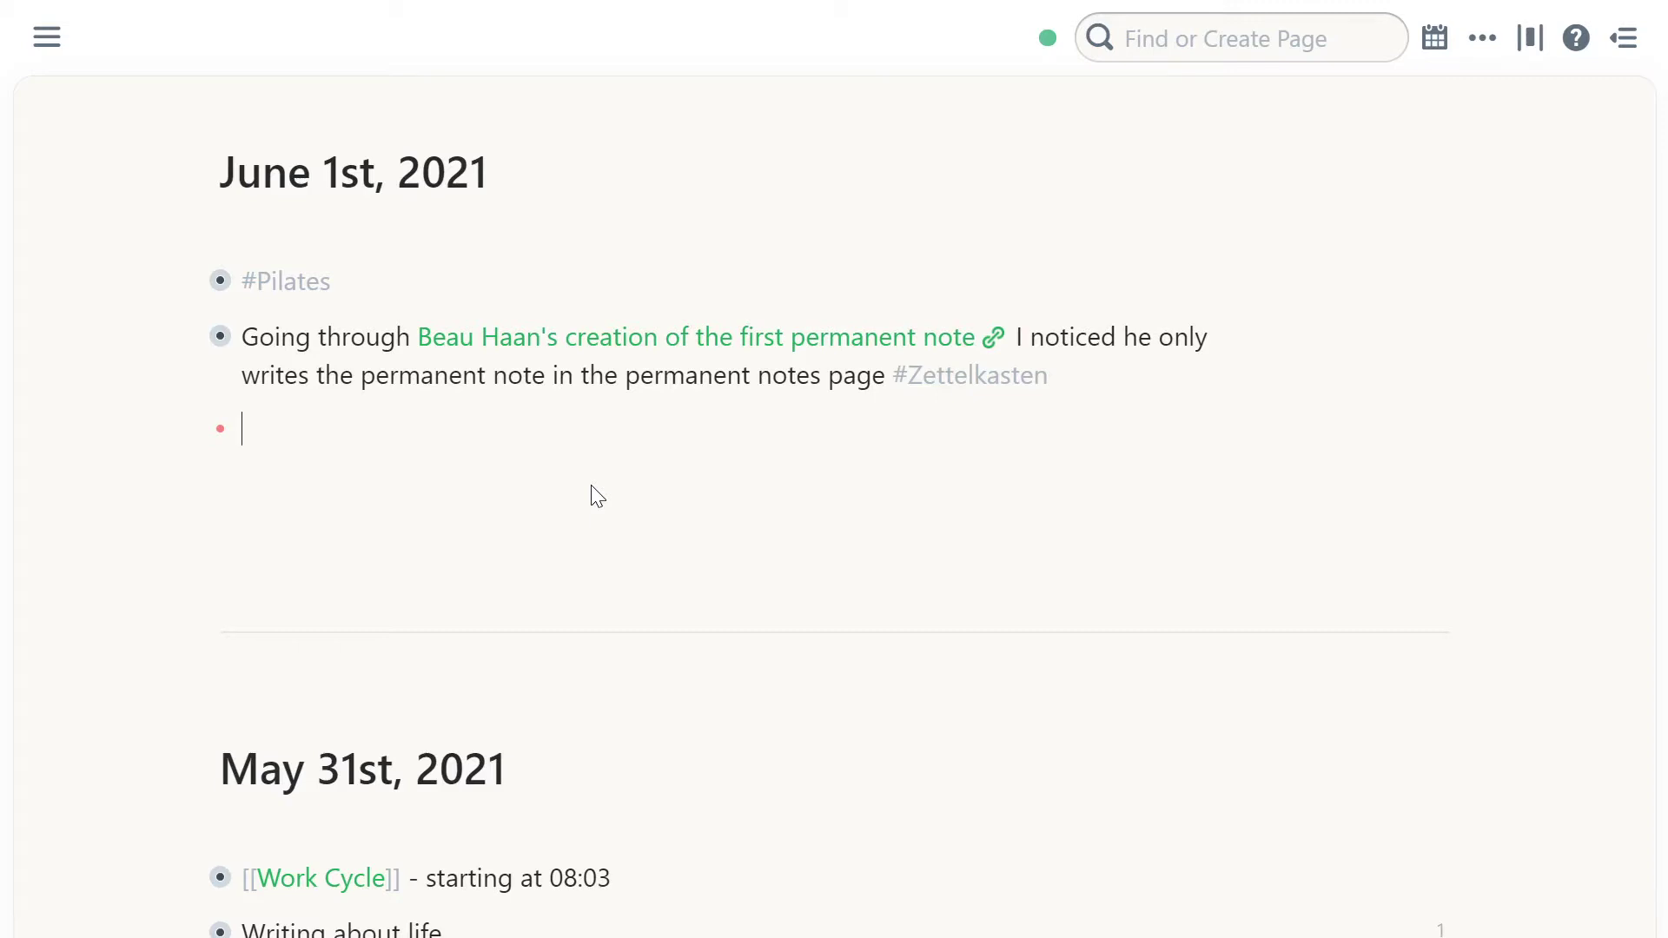
text(;;)
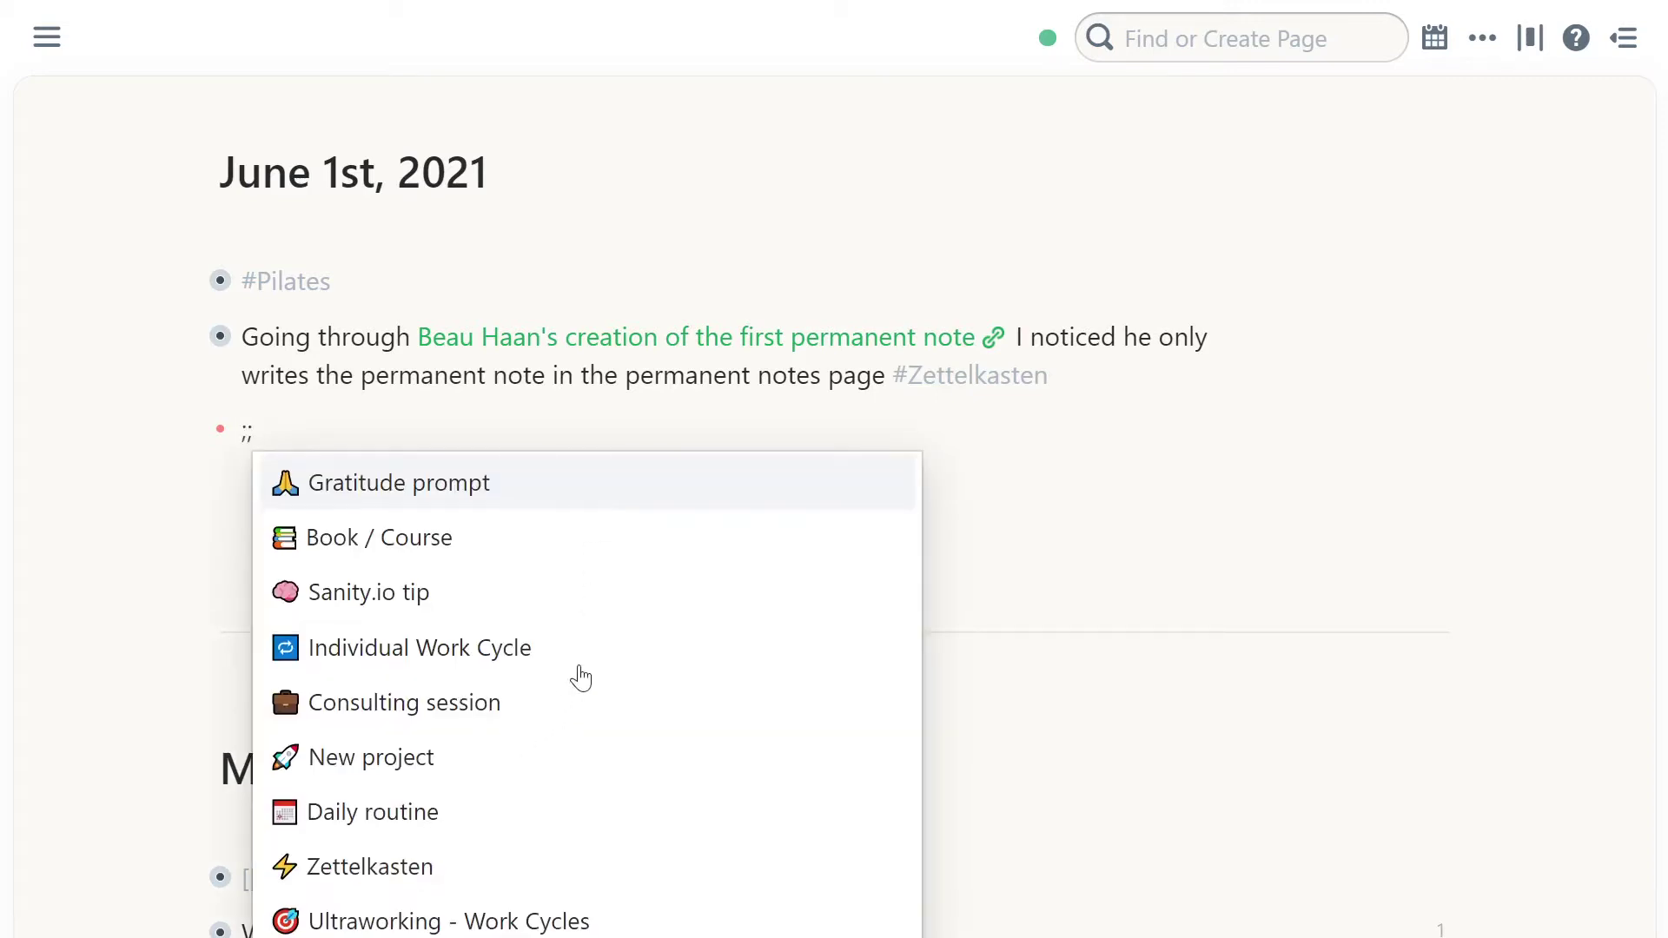
Step: Insert the Ultraworking - Work Cycles template and set its start time to 12:00
key(Down)
key(Down)
key(Down)
key(Down)
key(Down)
key(Down)
key(Down)
key(Down)
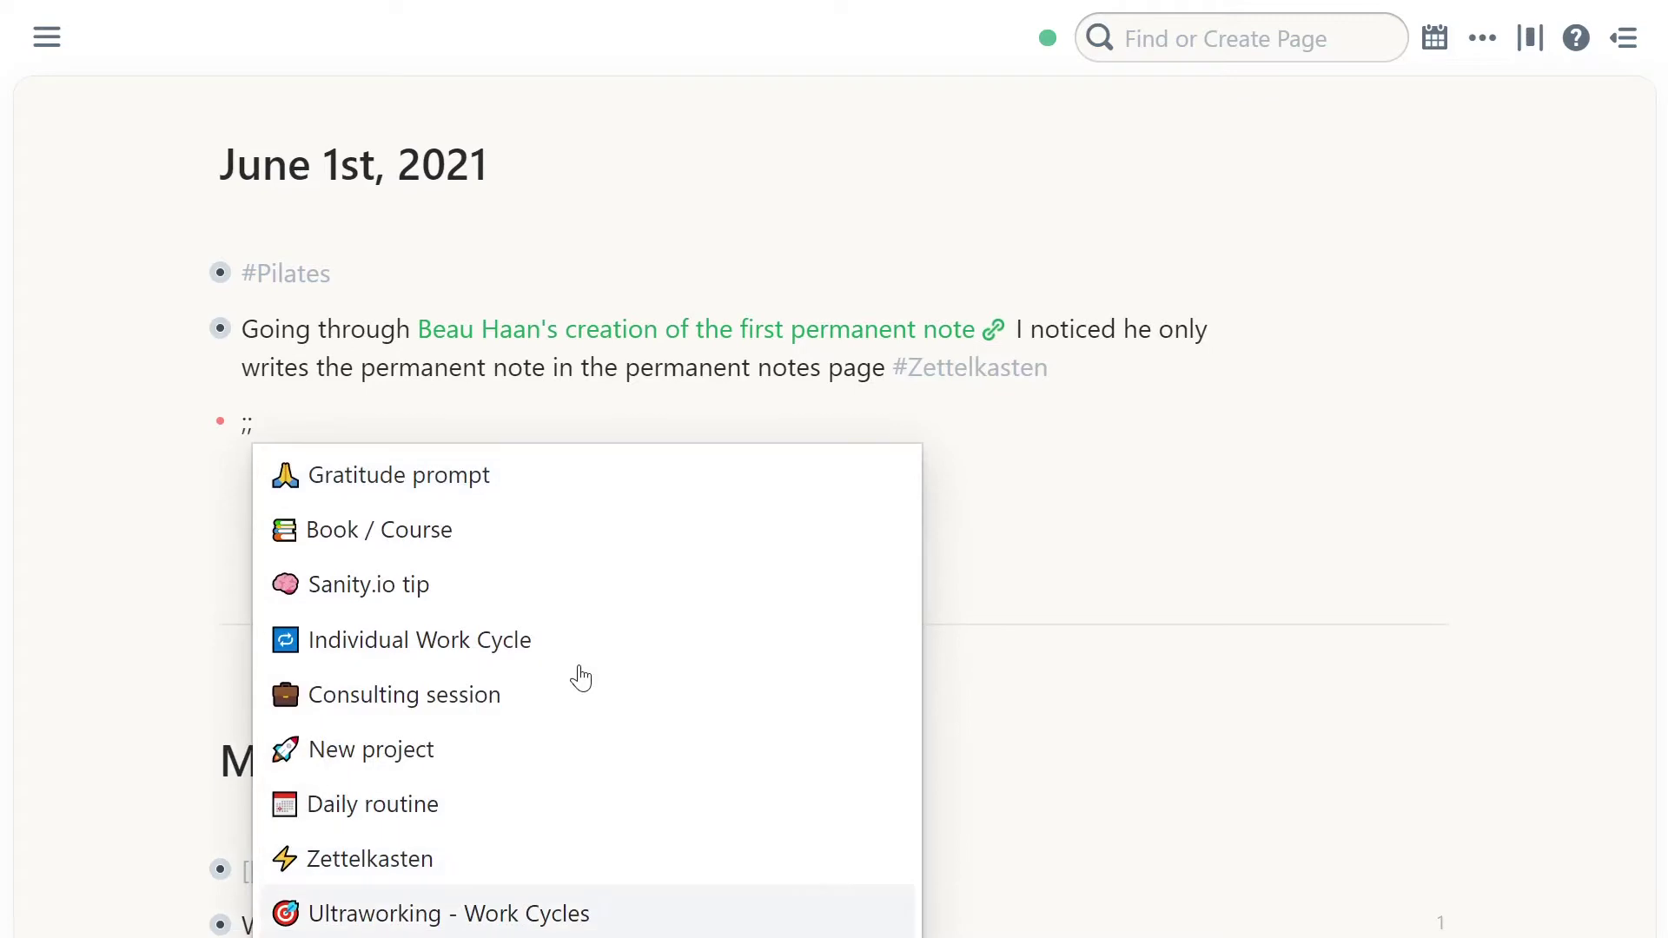
key(Escape)
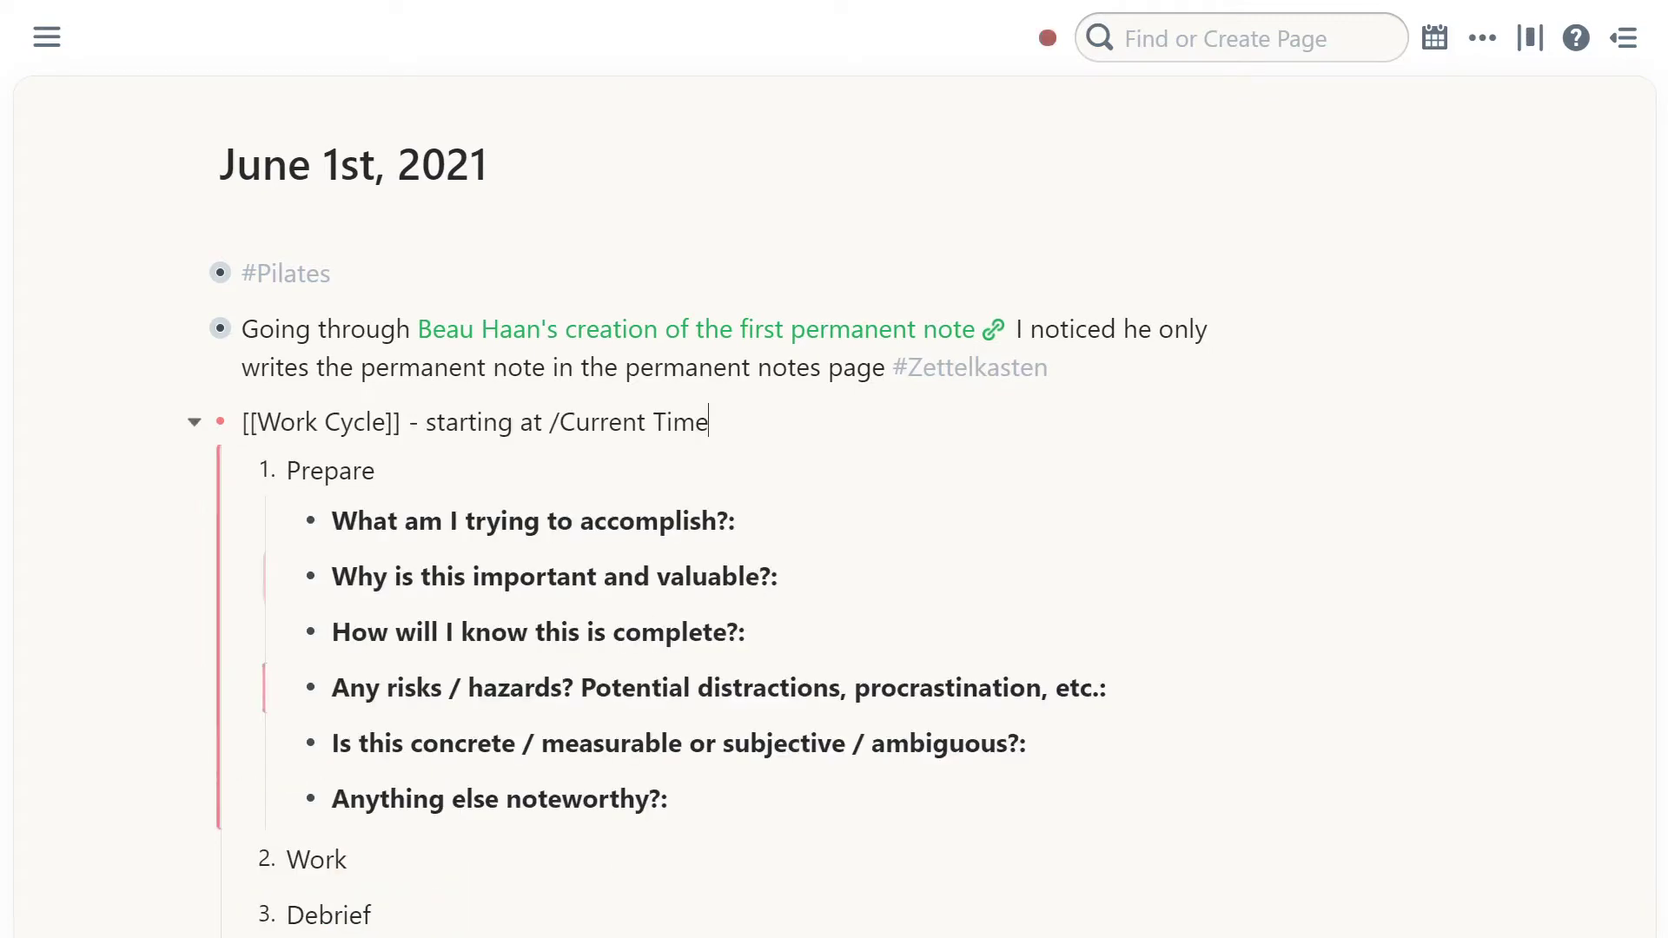
scroll(759, 576, down, 2)
key(BackSpace)
key(Return)
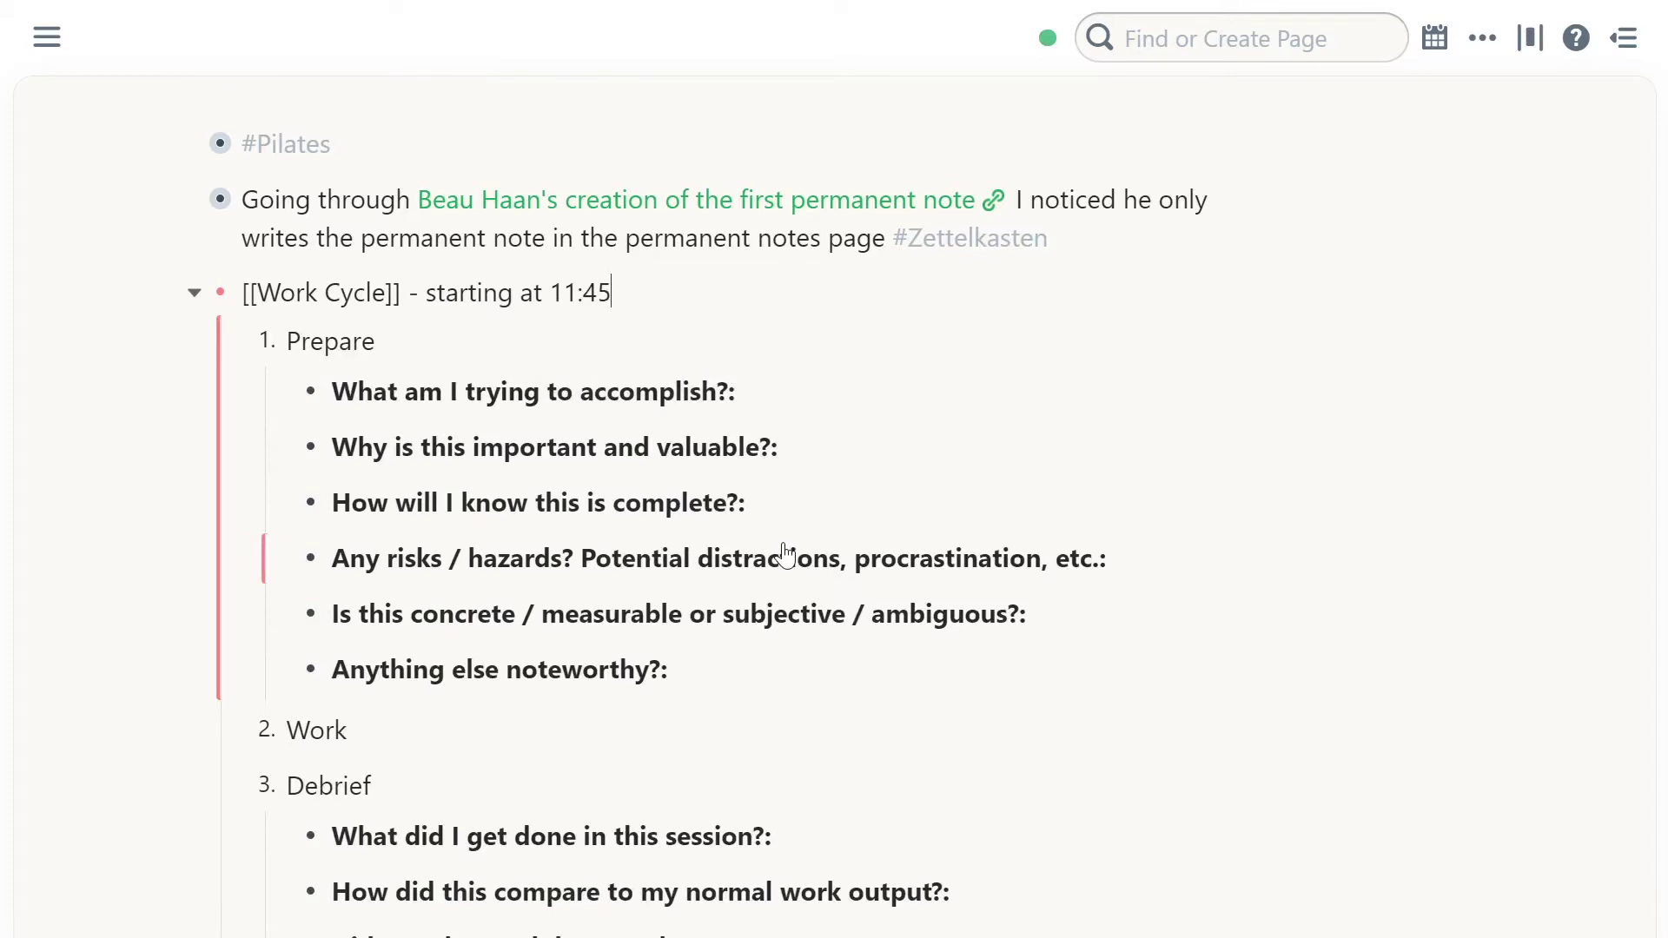
key(ctrl+shift+Left)
key(ctrl+shift+Left)
key(ctrl+shift+Left)
text(12:00)
Step: Zoom into the Prepare section, ready to answer its first question
key(Down)
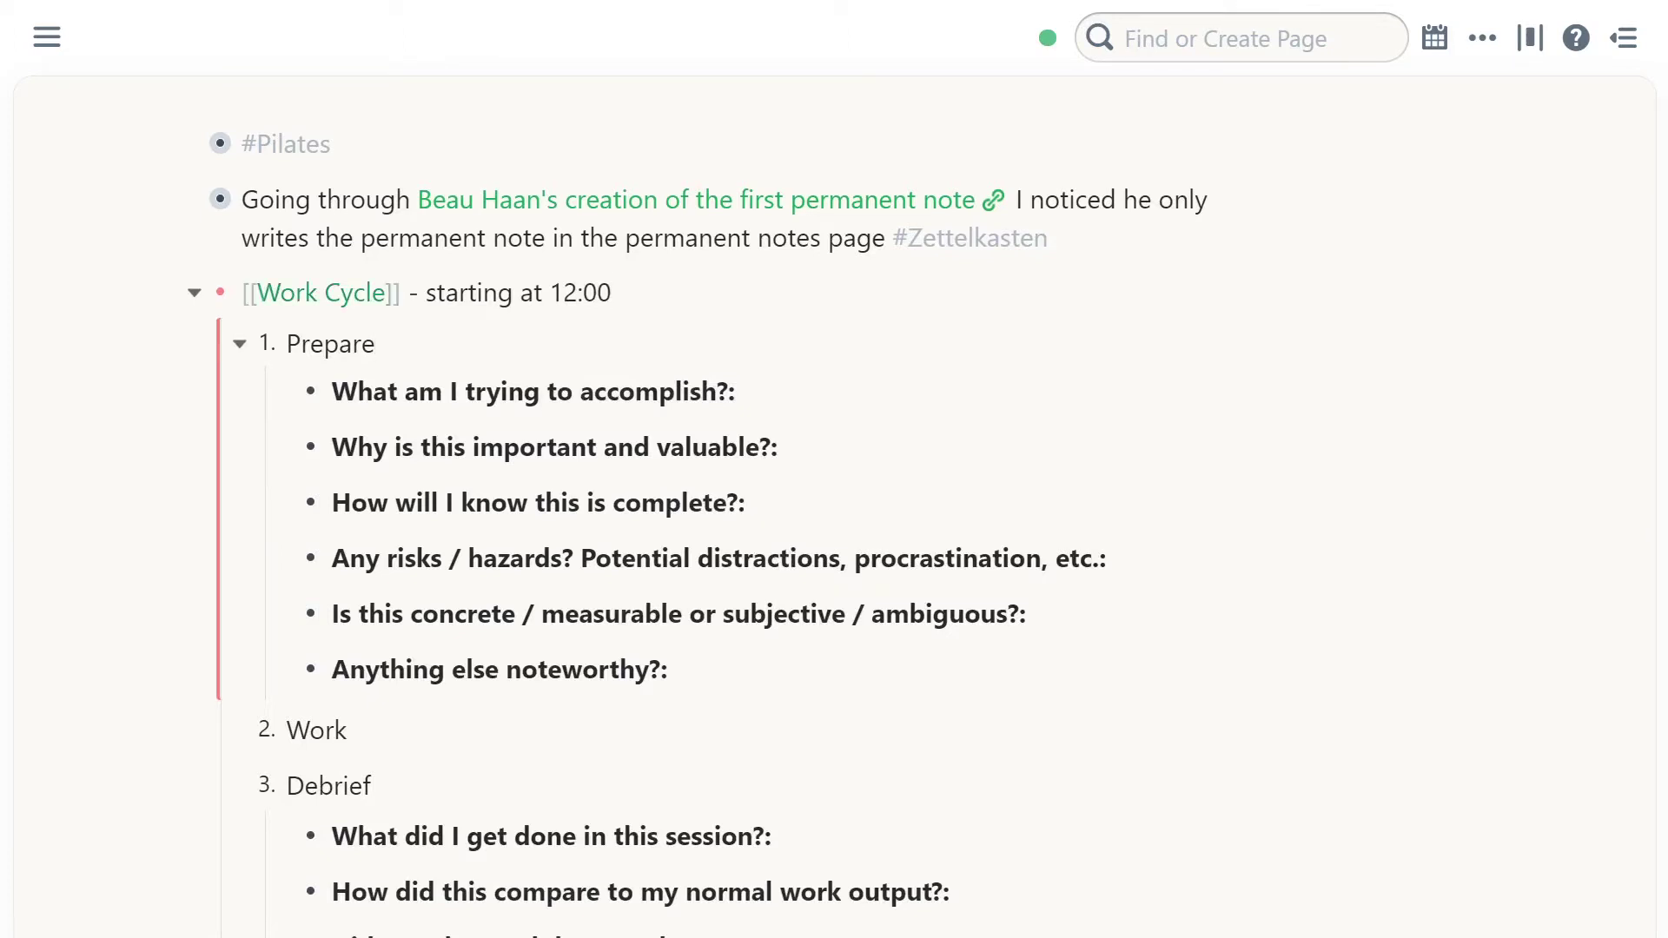
key(ctrl+period)
key(Down)
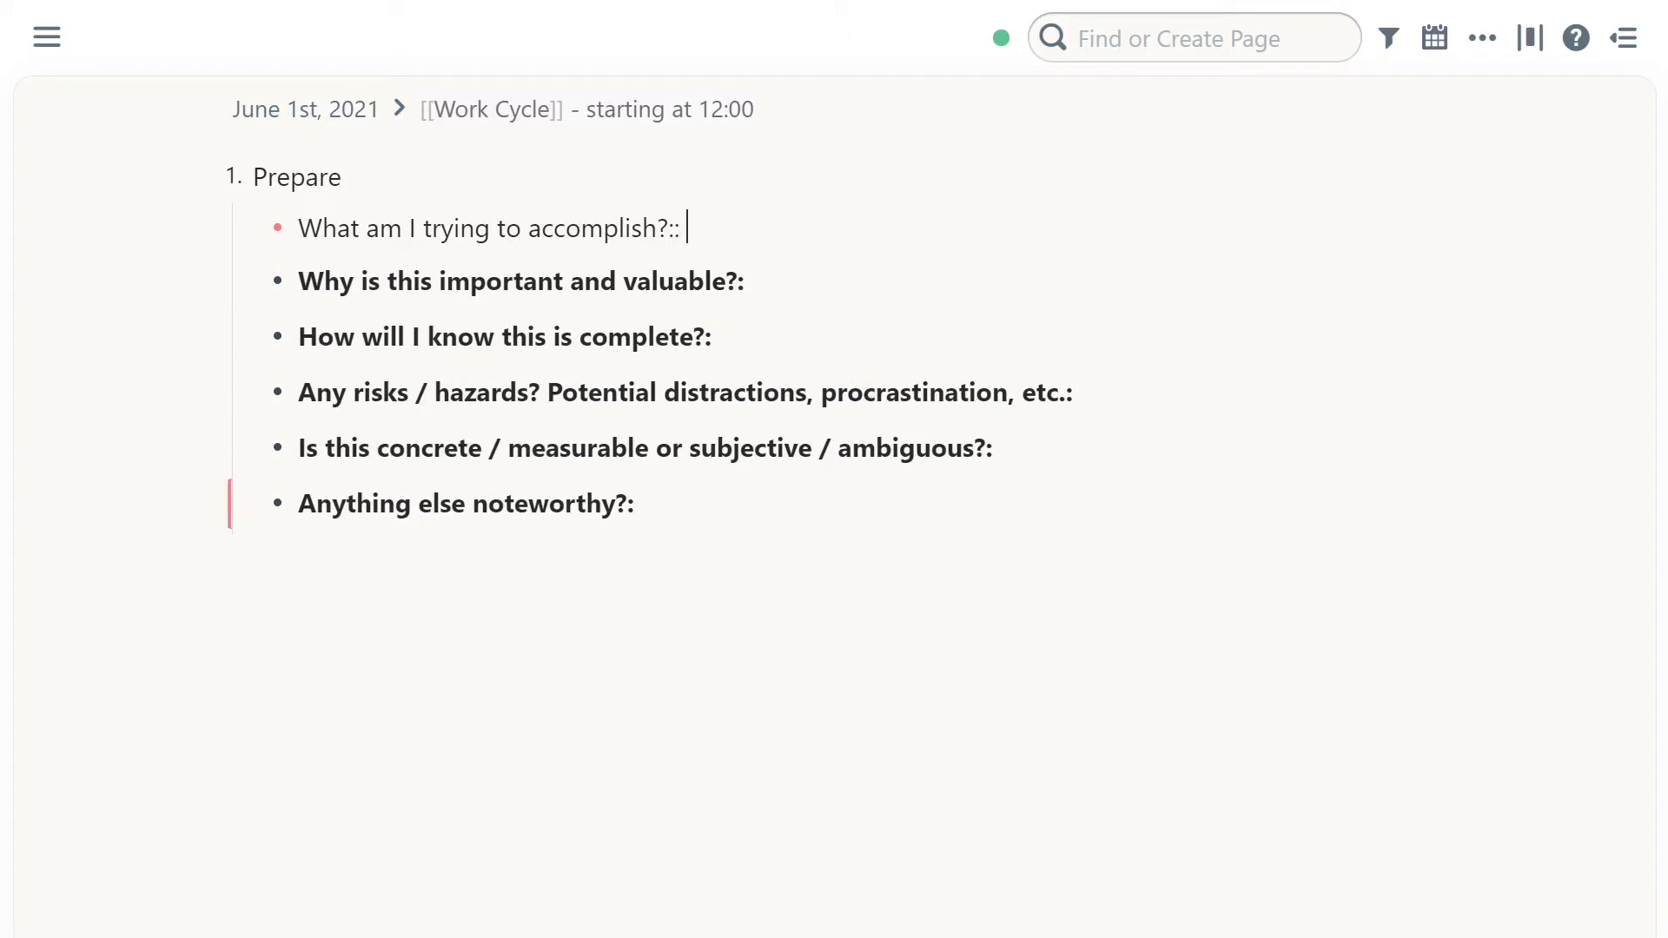
Step: Answer the first two Prepare questions with 'Record, edit and ship video on work cycles' and 'I think it can help others.'
text(Ship)
key(BackSpace)
key(BackSpace)
key(BackSpace)
key(BackSpace)
text(Record, edit and ship video)
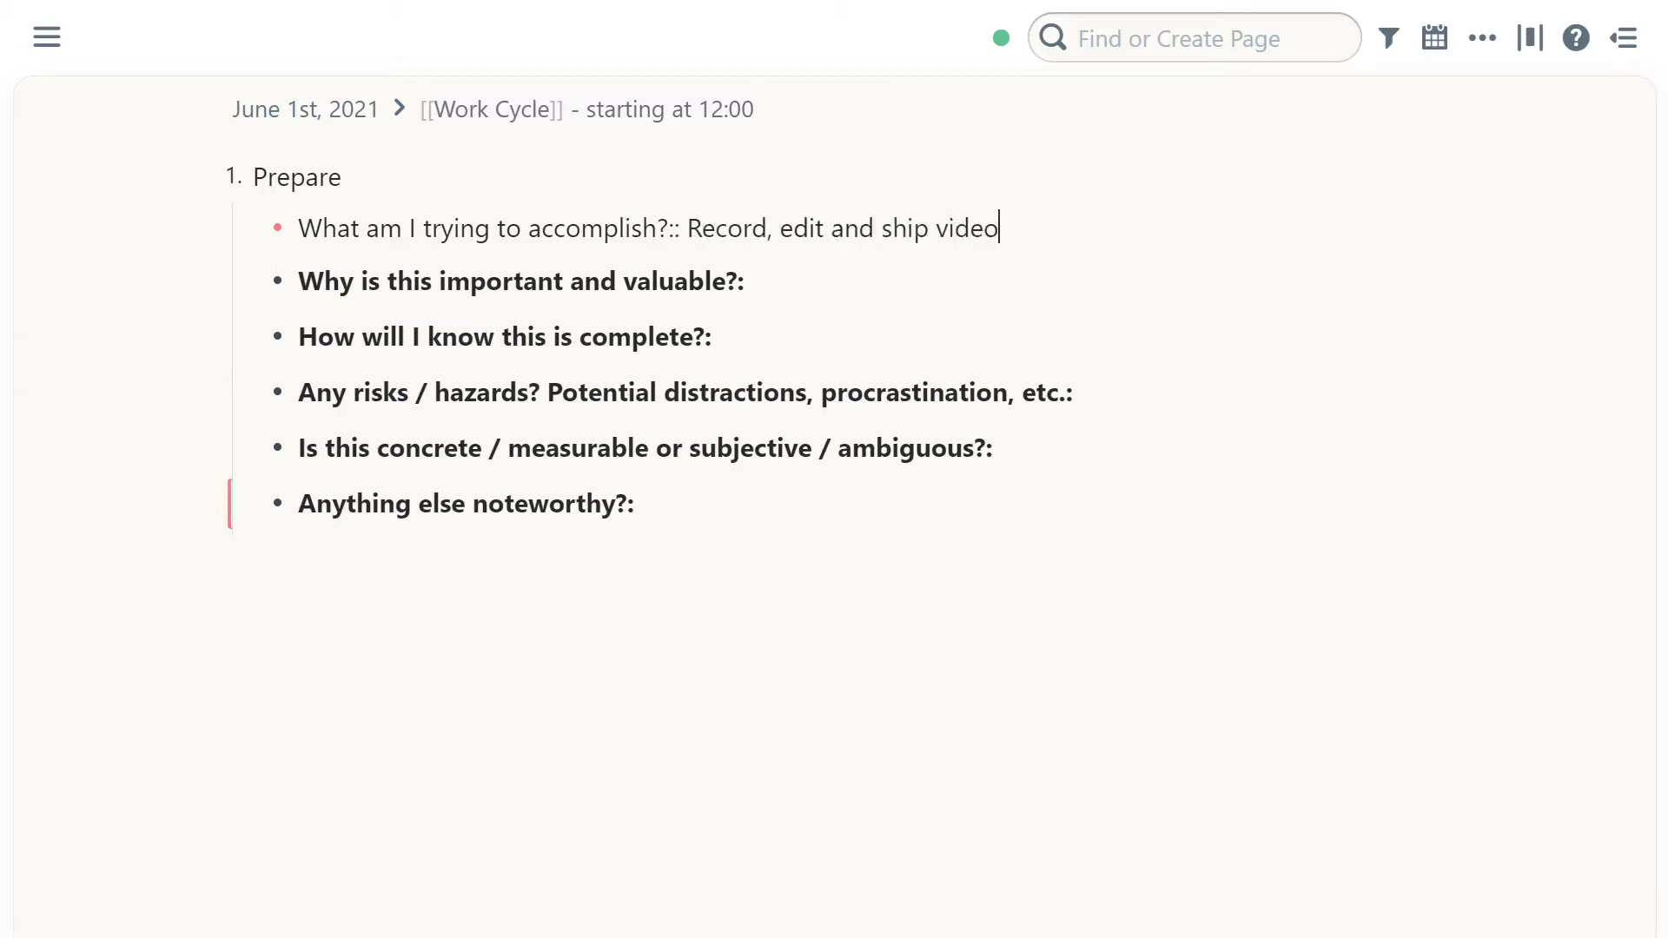
text( on work cycle)
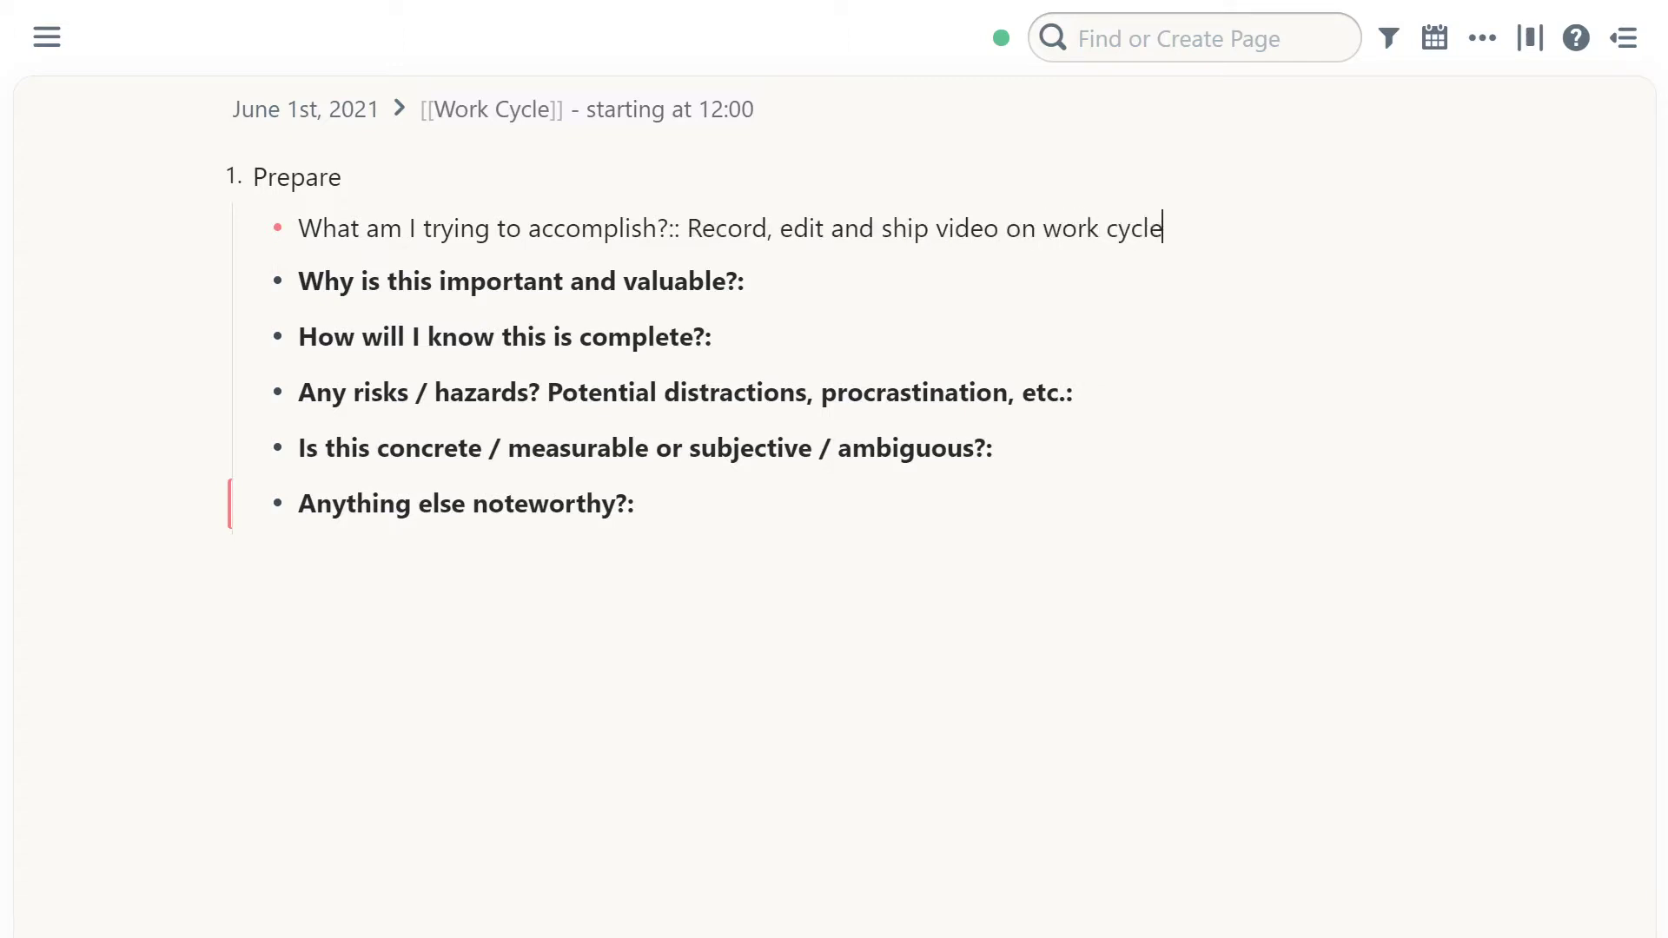
text(s)
key(Down)
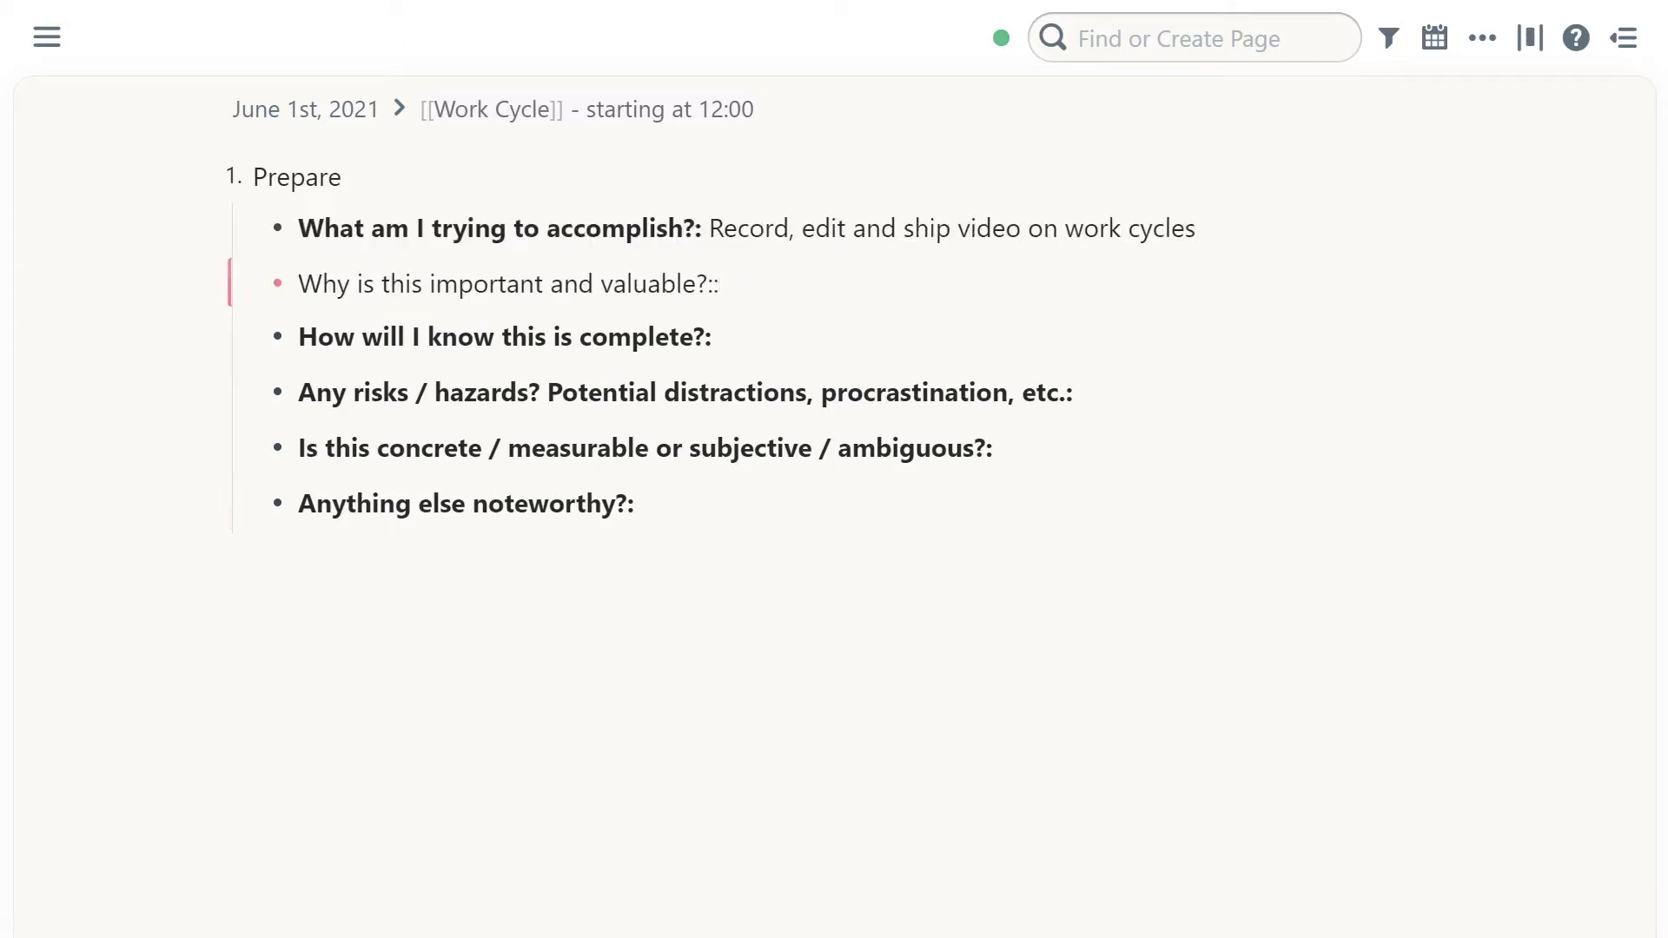
text(I think it can help others)
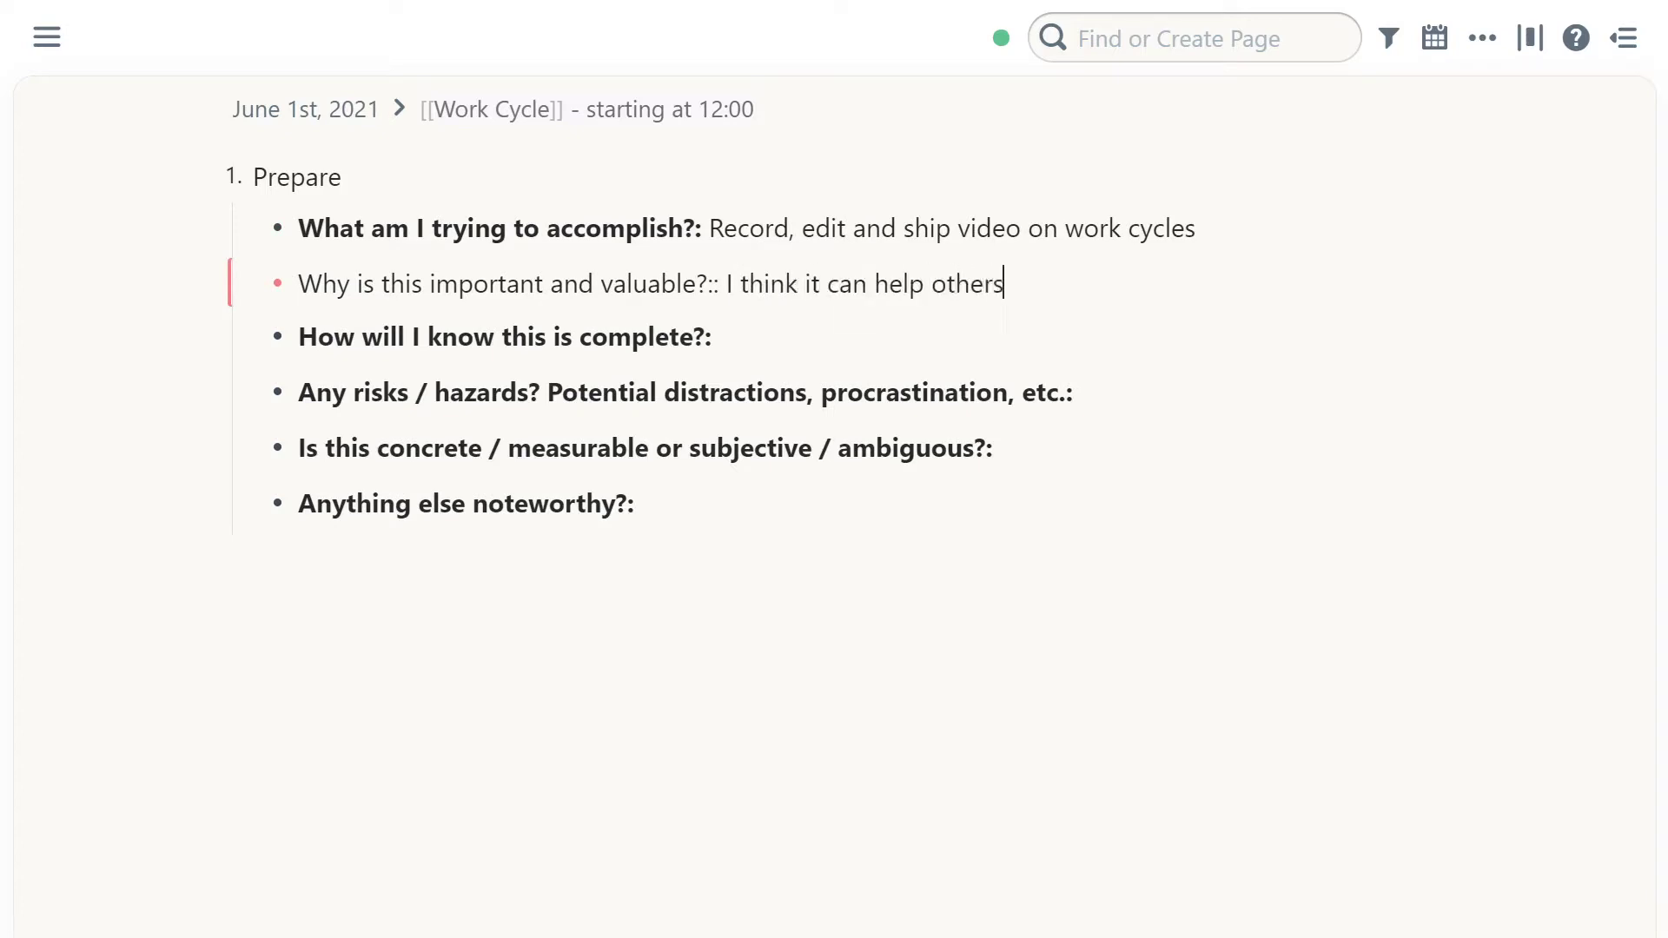
text(.)
key(Up)
key(Up)
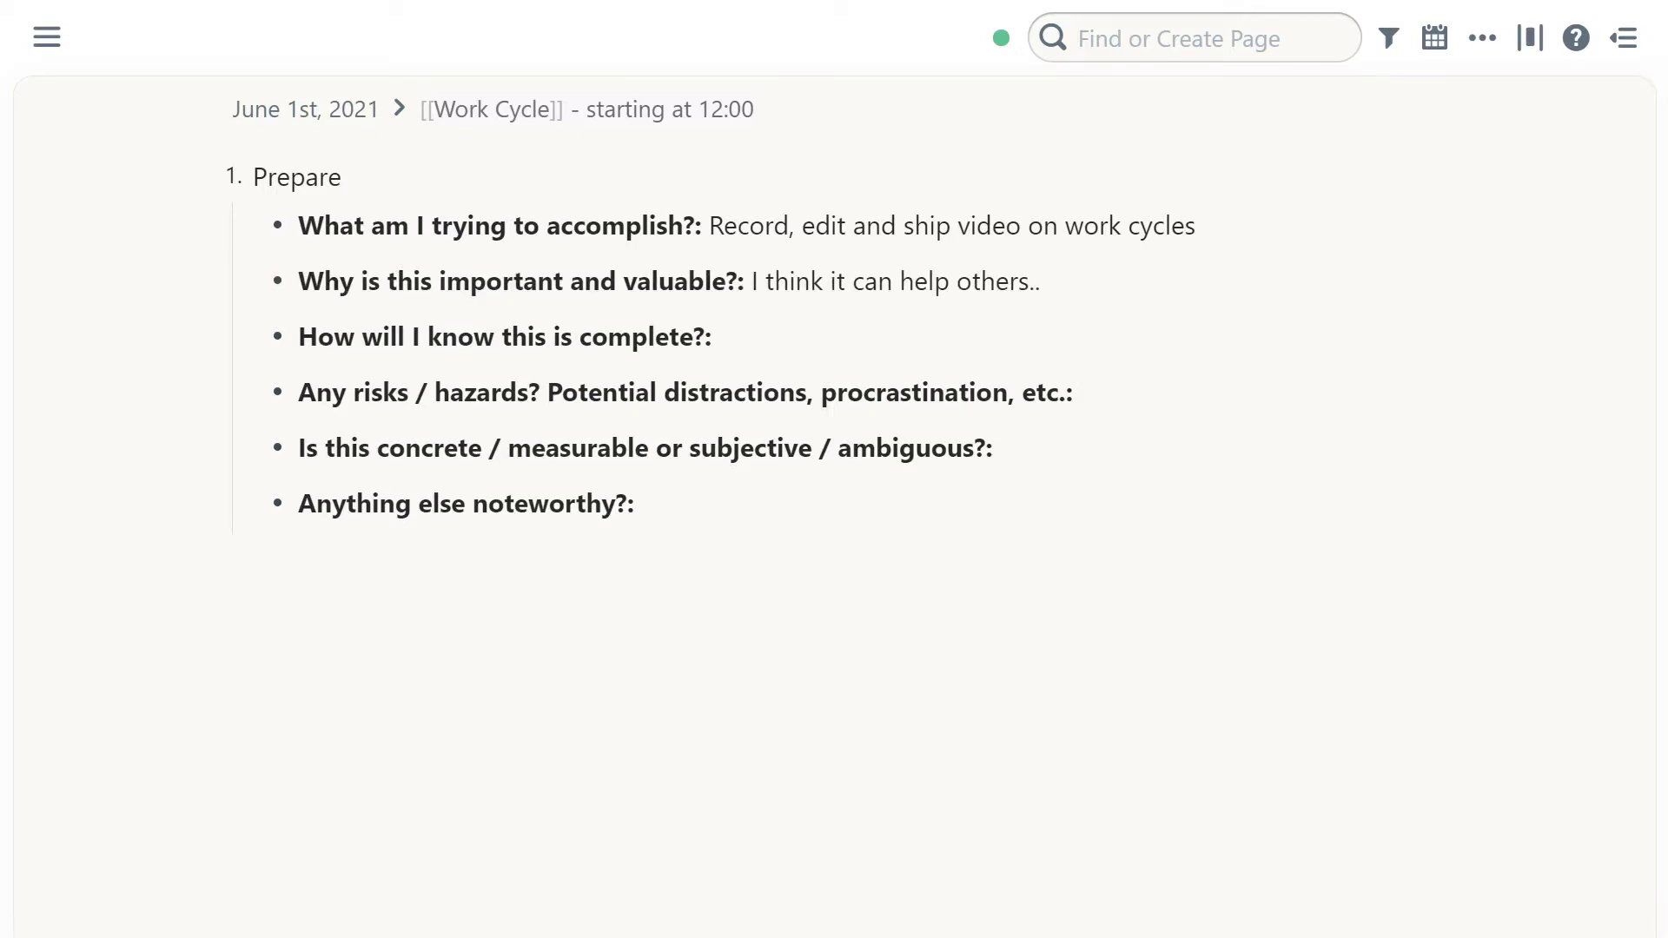
key(ctrl+comma)
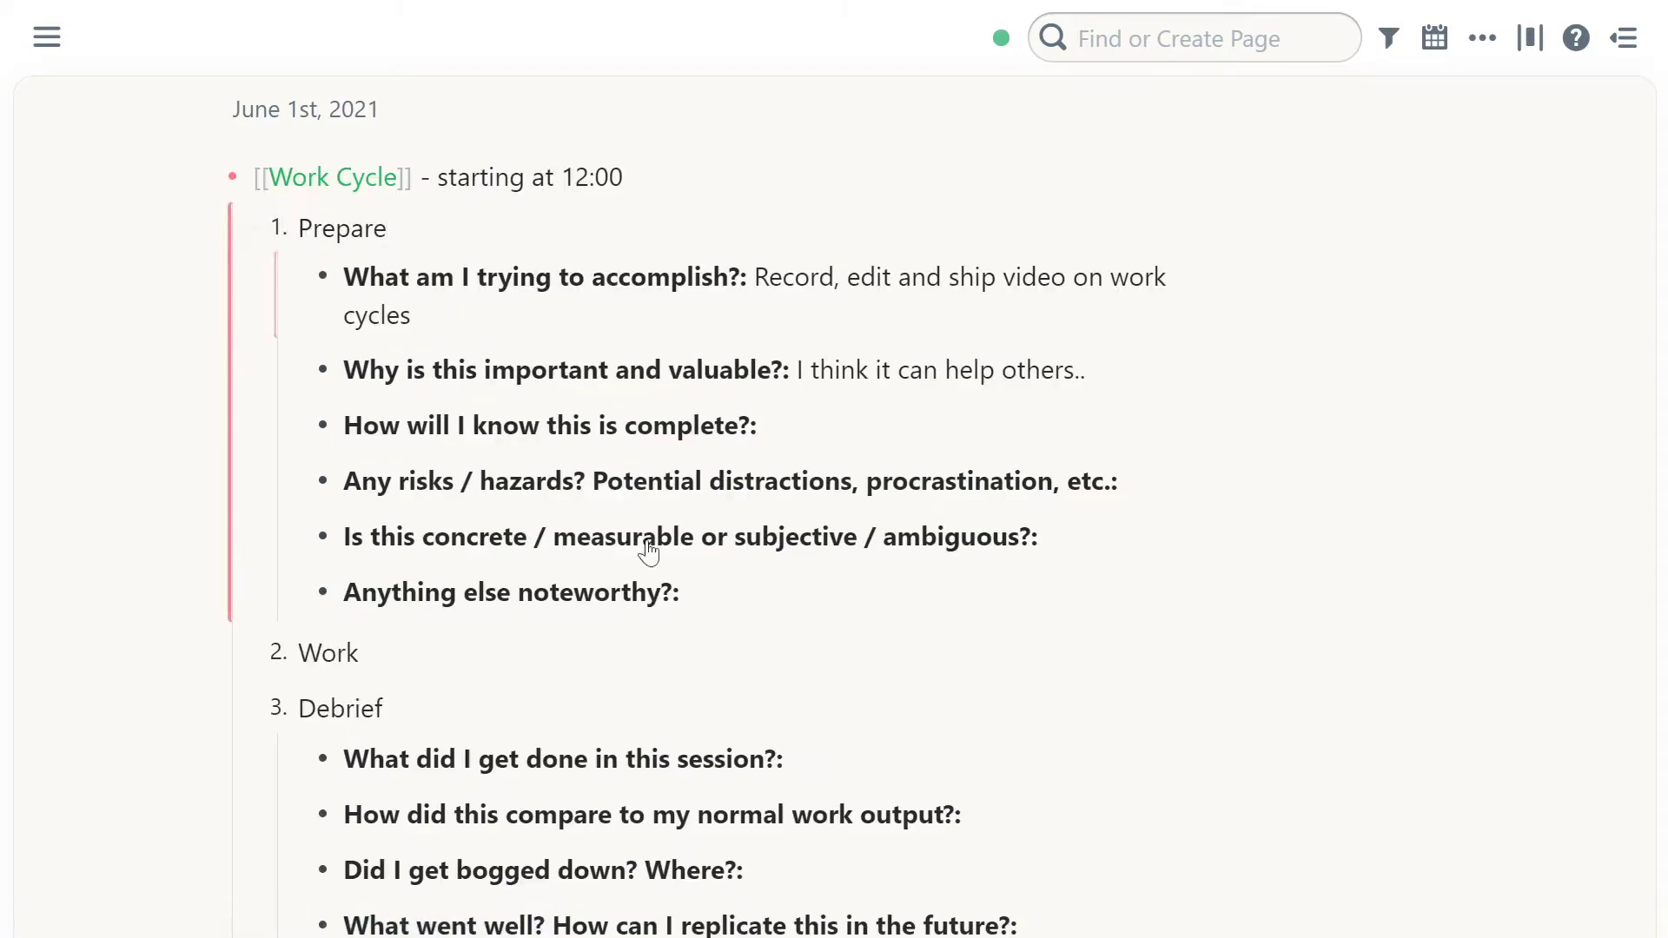
click(640, 343)
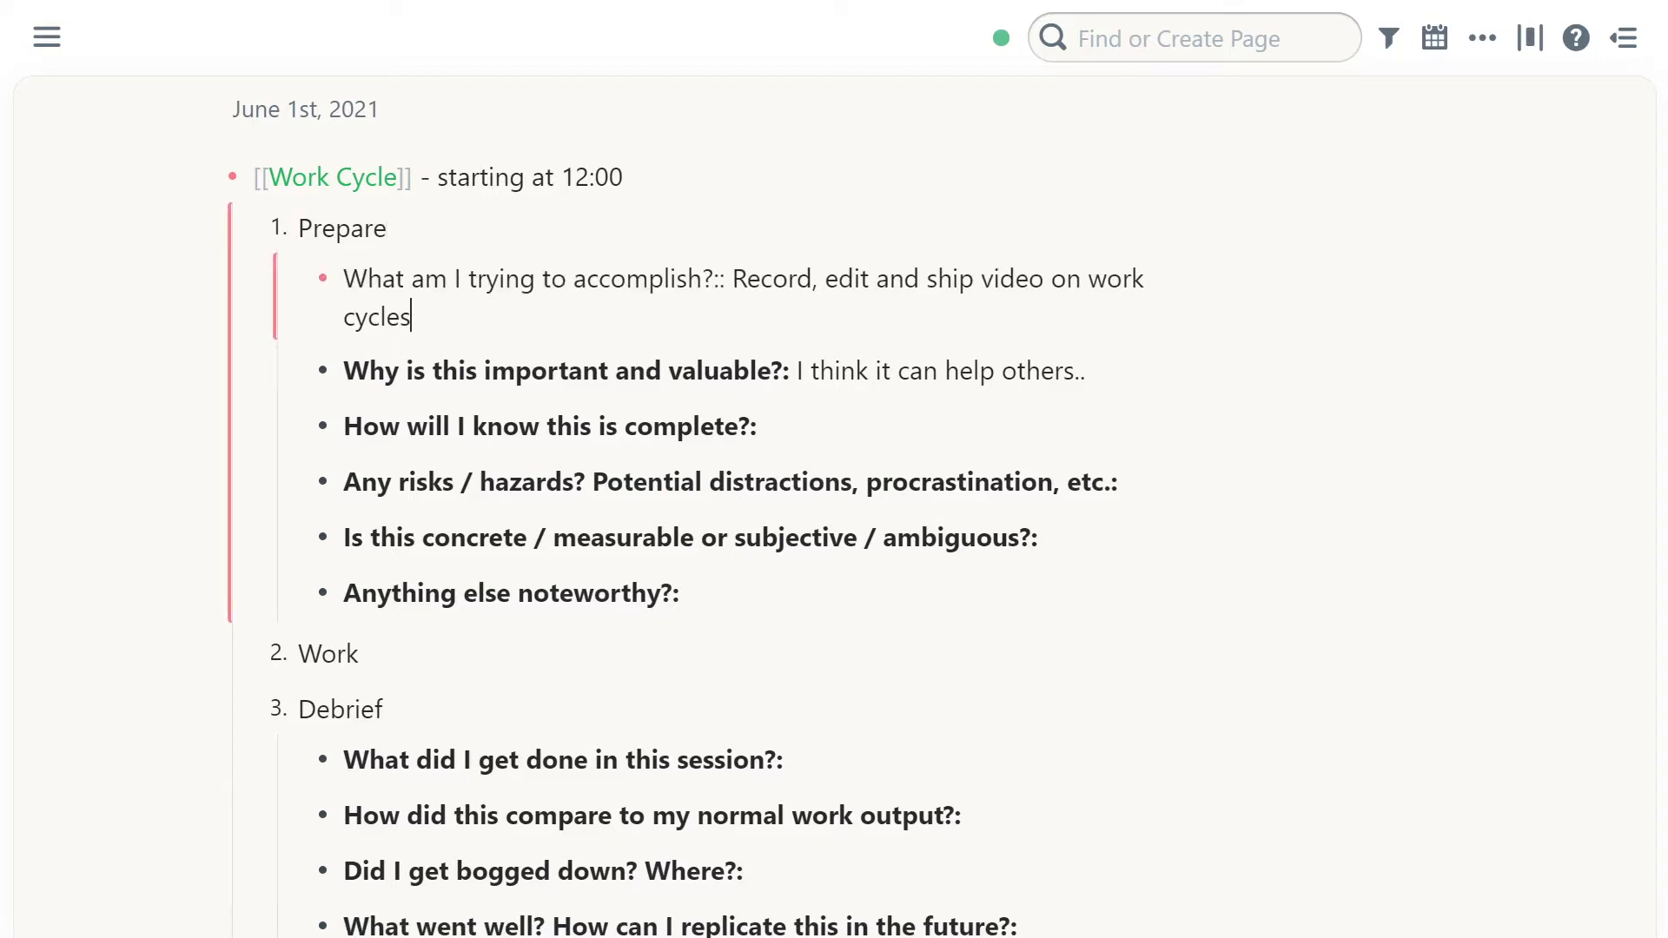
click(732, 279)
click(157, 324)
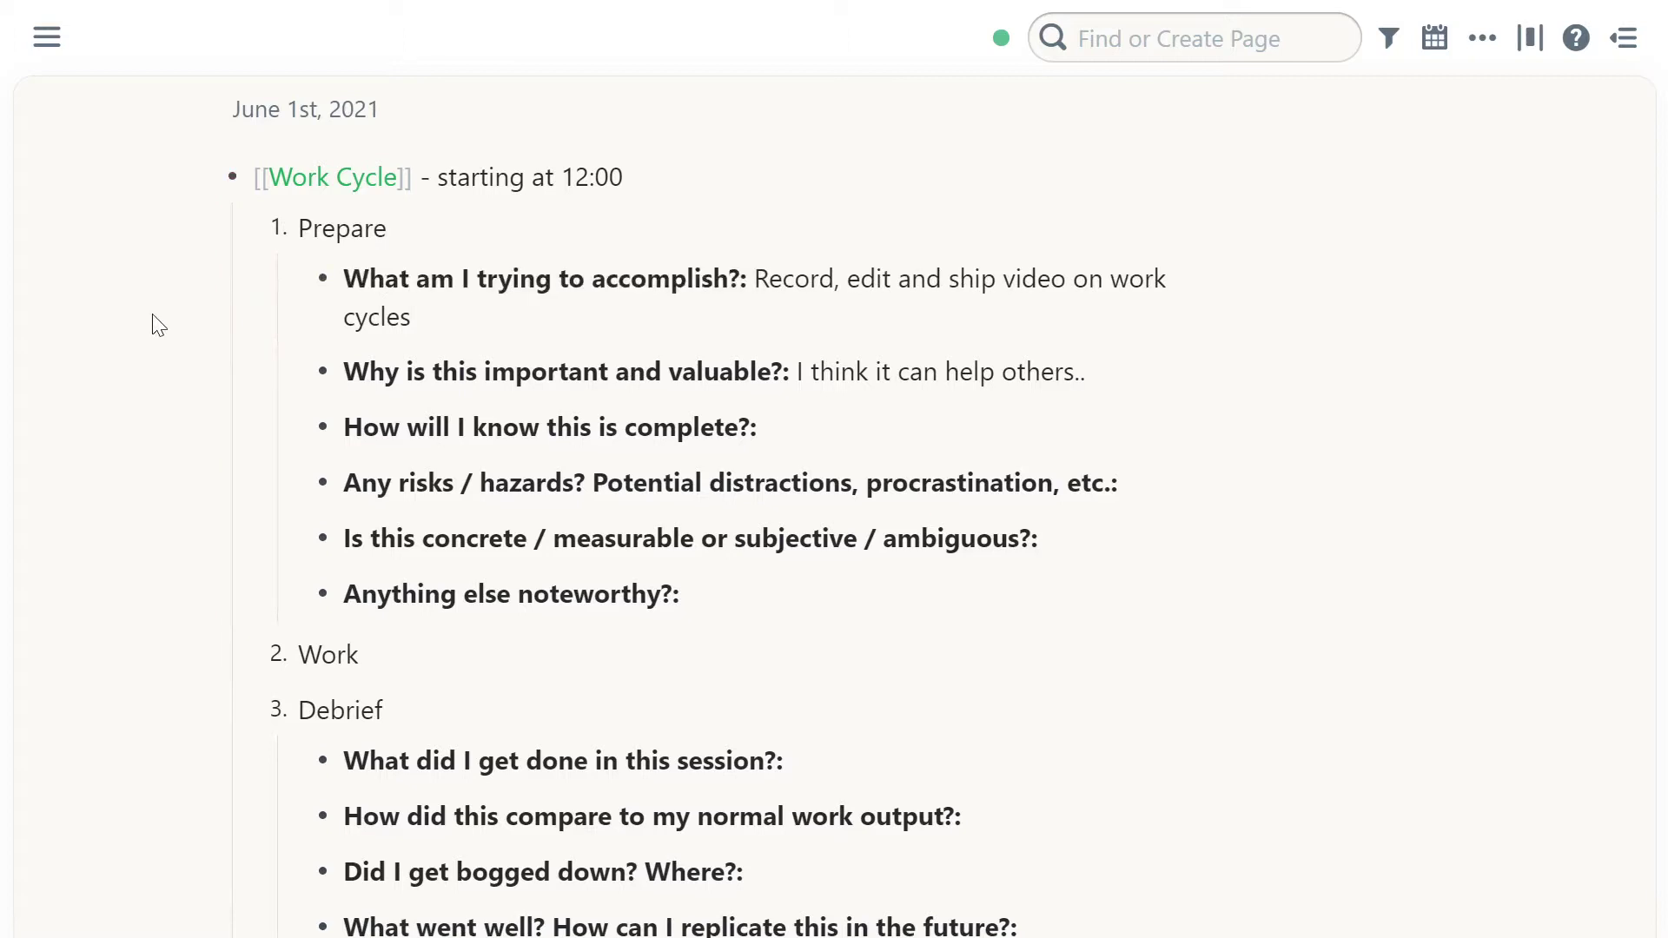
click(652, 286)
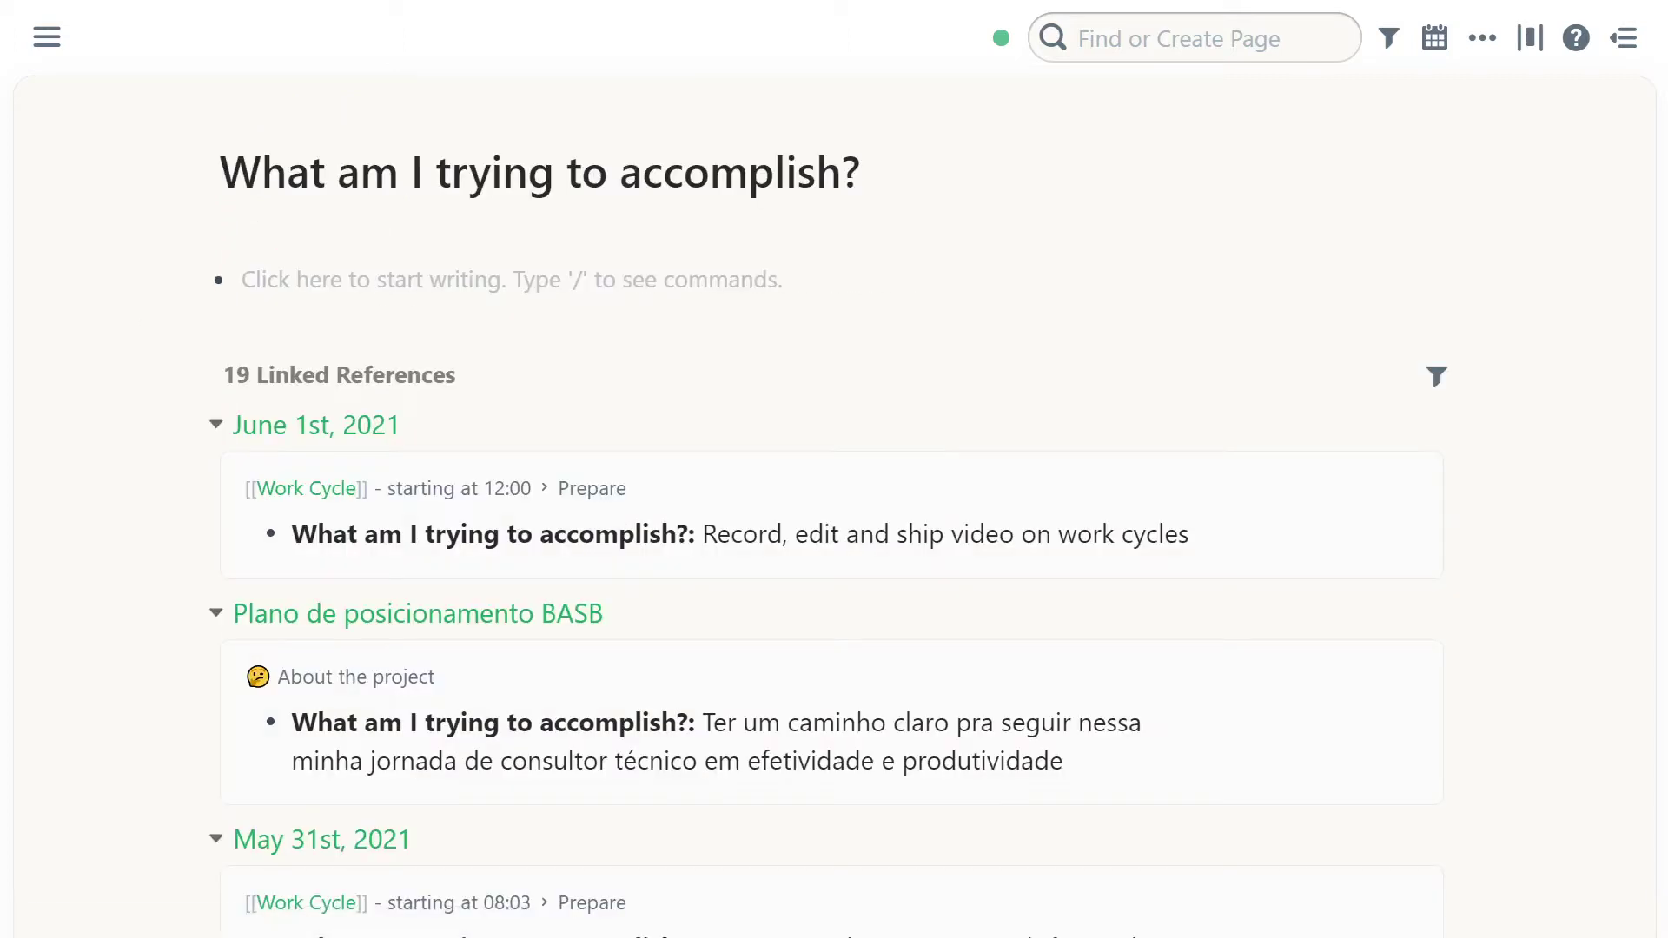
scroll(521, 382, down, 1)
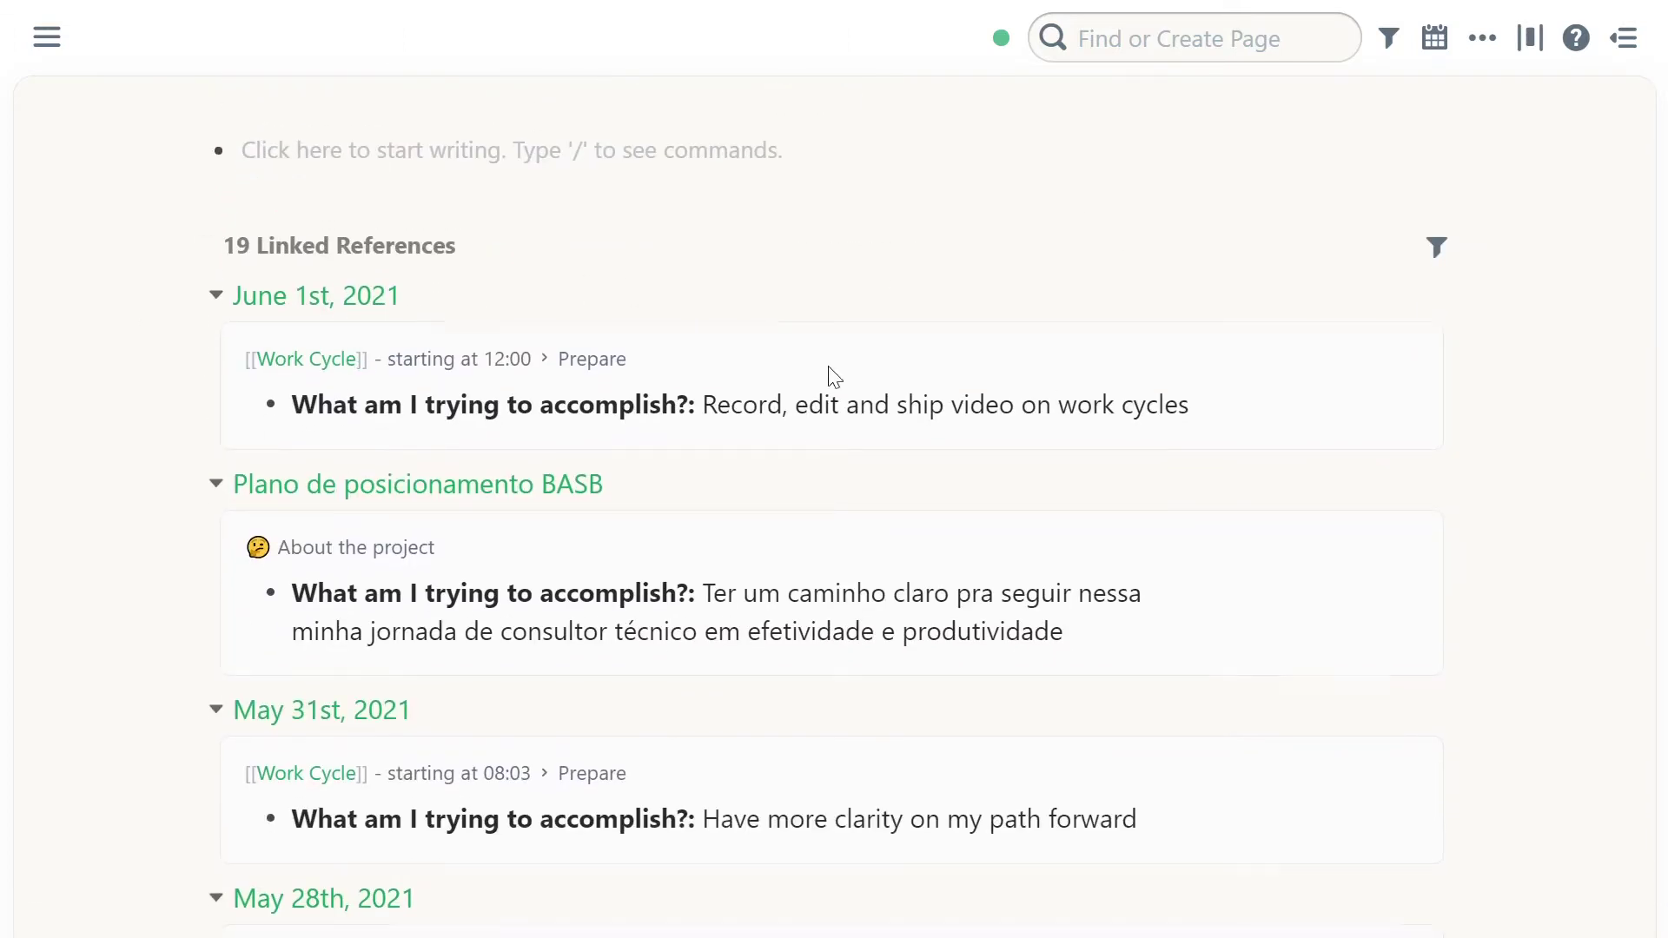
scroll(829, 373, up, 1)
key(alt+Left)
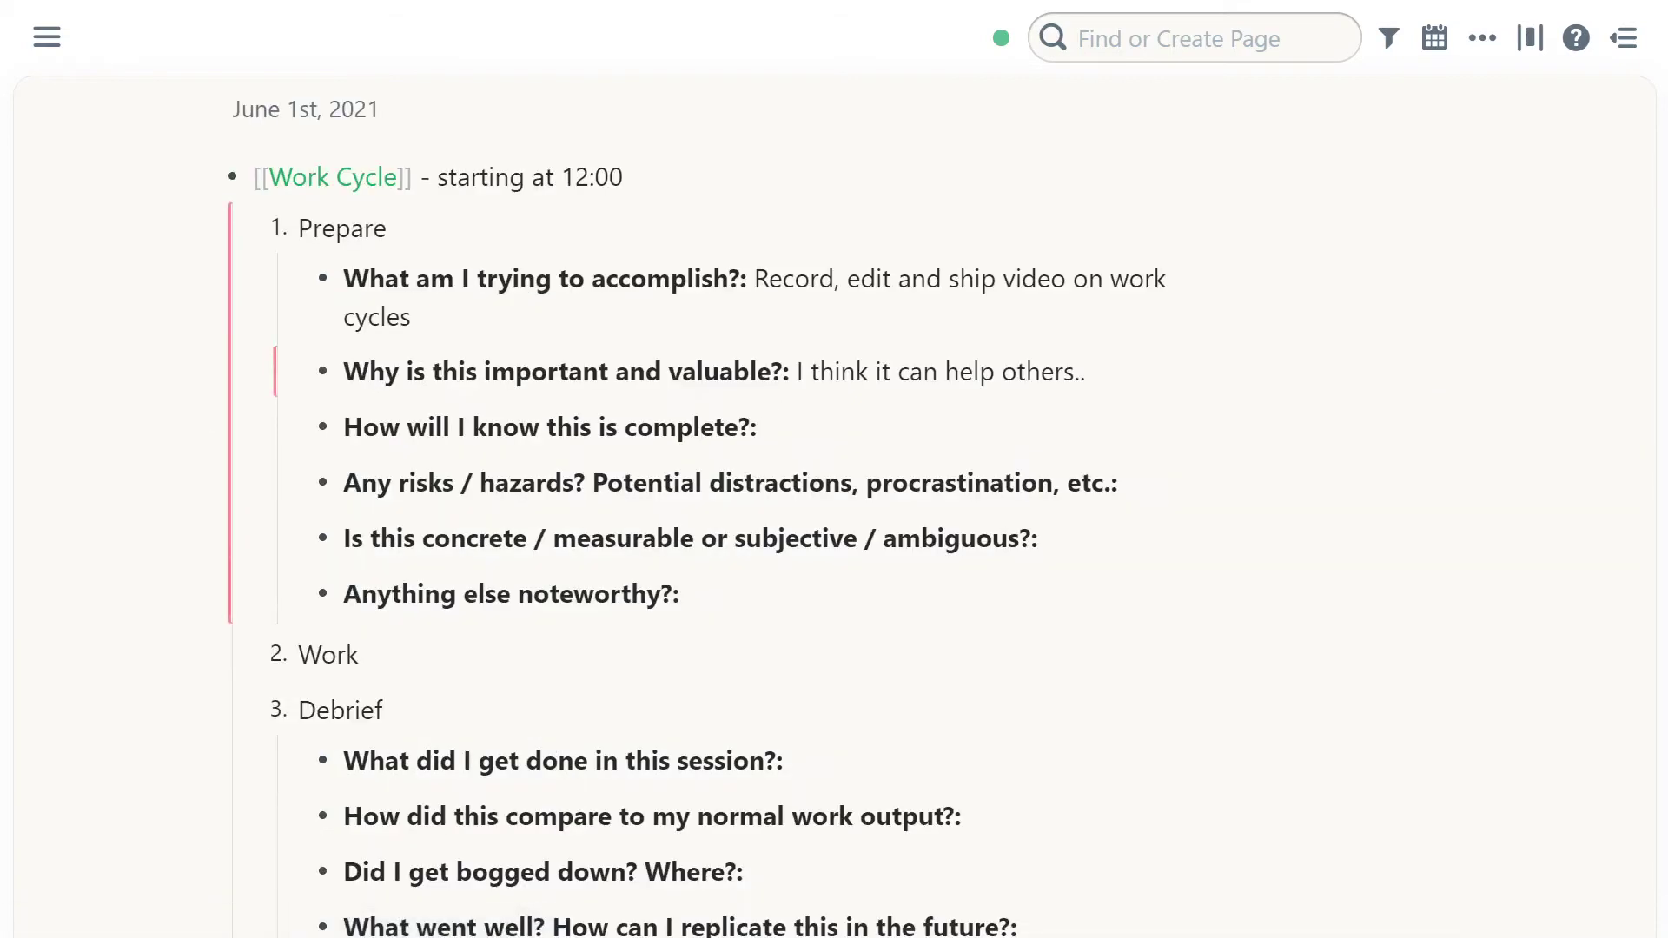
scroll(695, 521, down, 1)
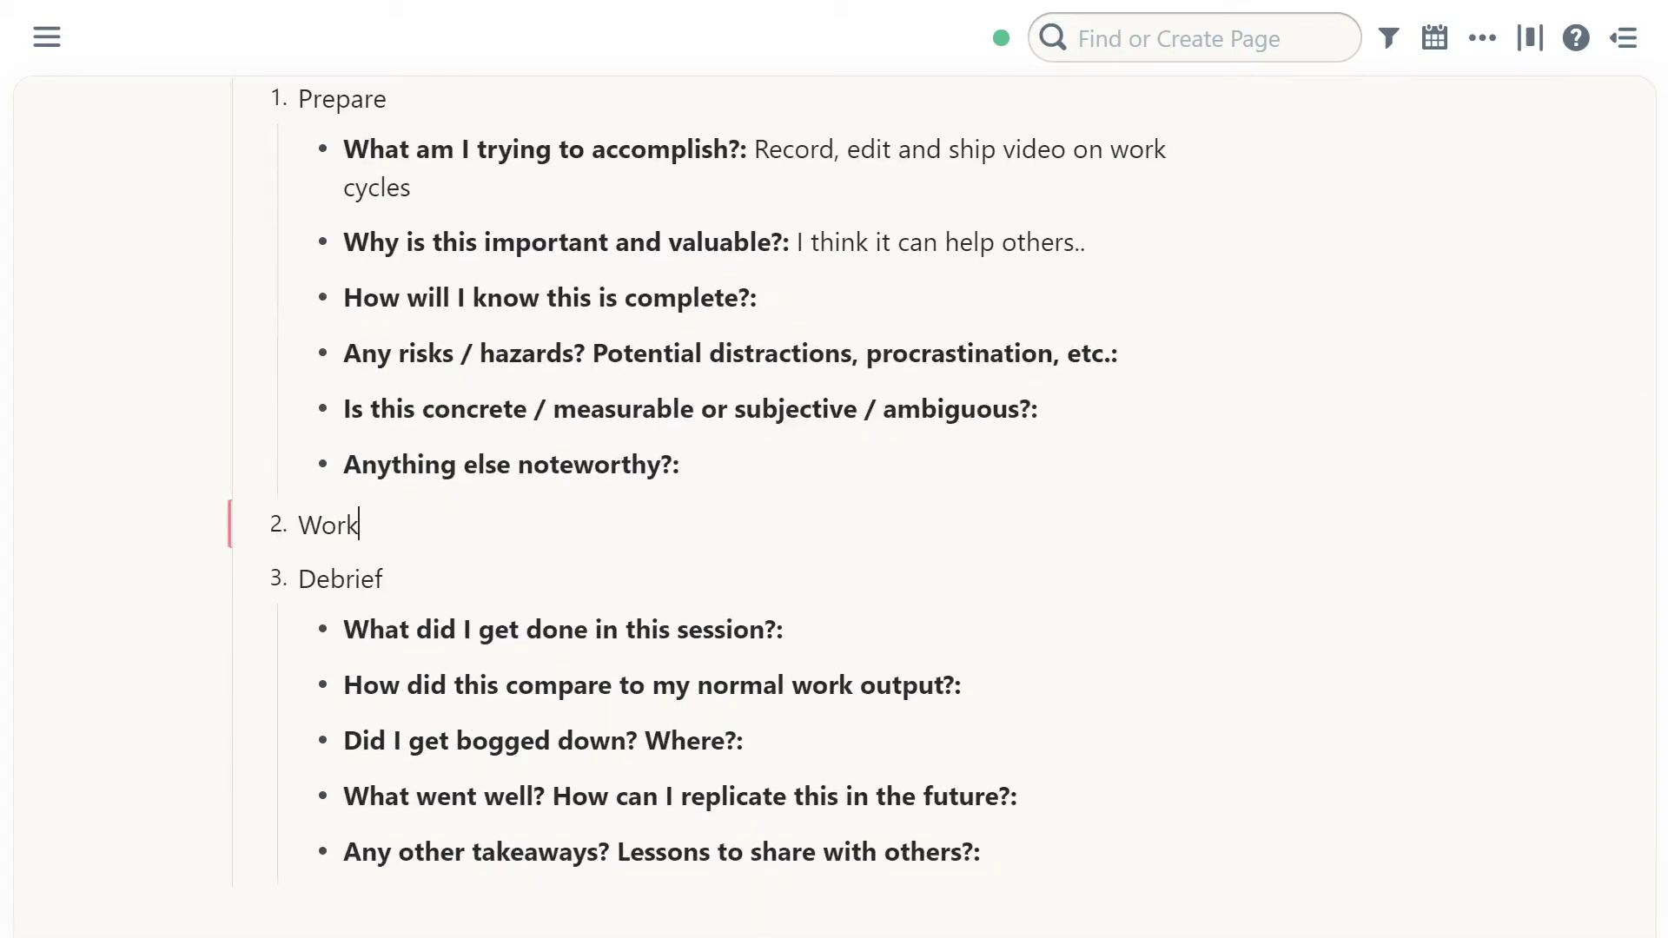
scroll(304, 521, up, 1)
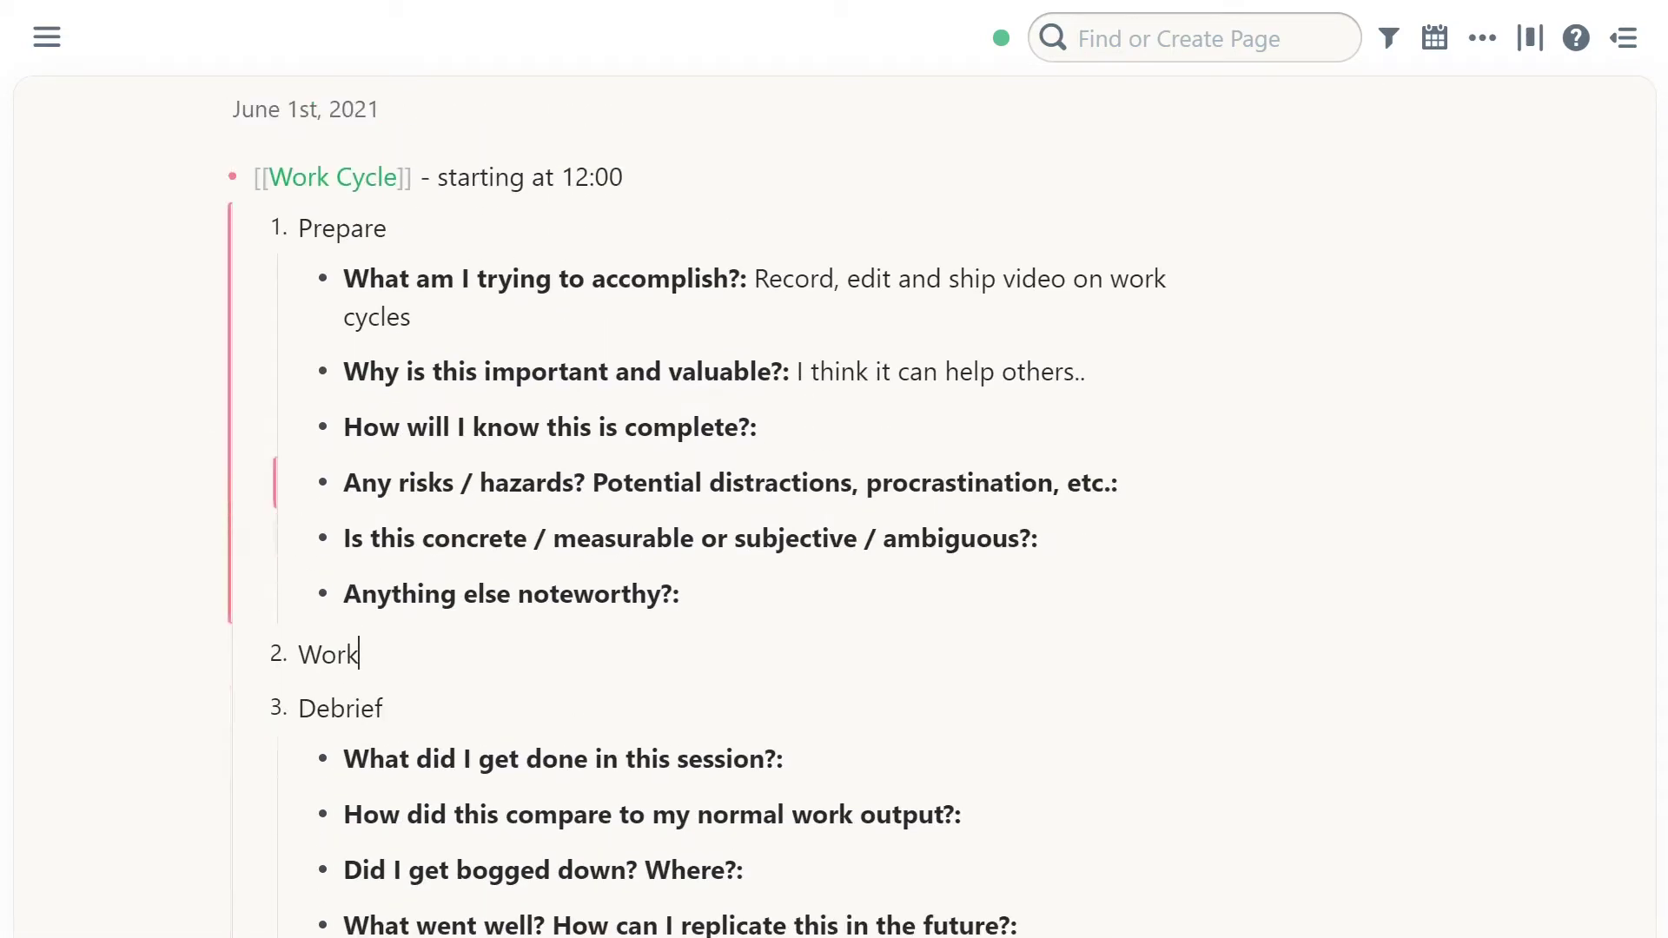
Step: Nest a new block under Work and insert the Individual Work Cycle template
key(Return)
key(Tab)
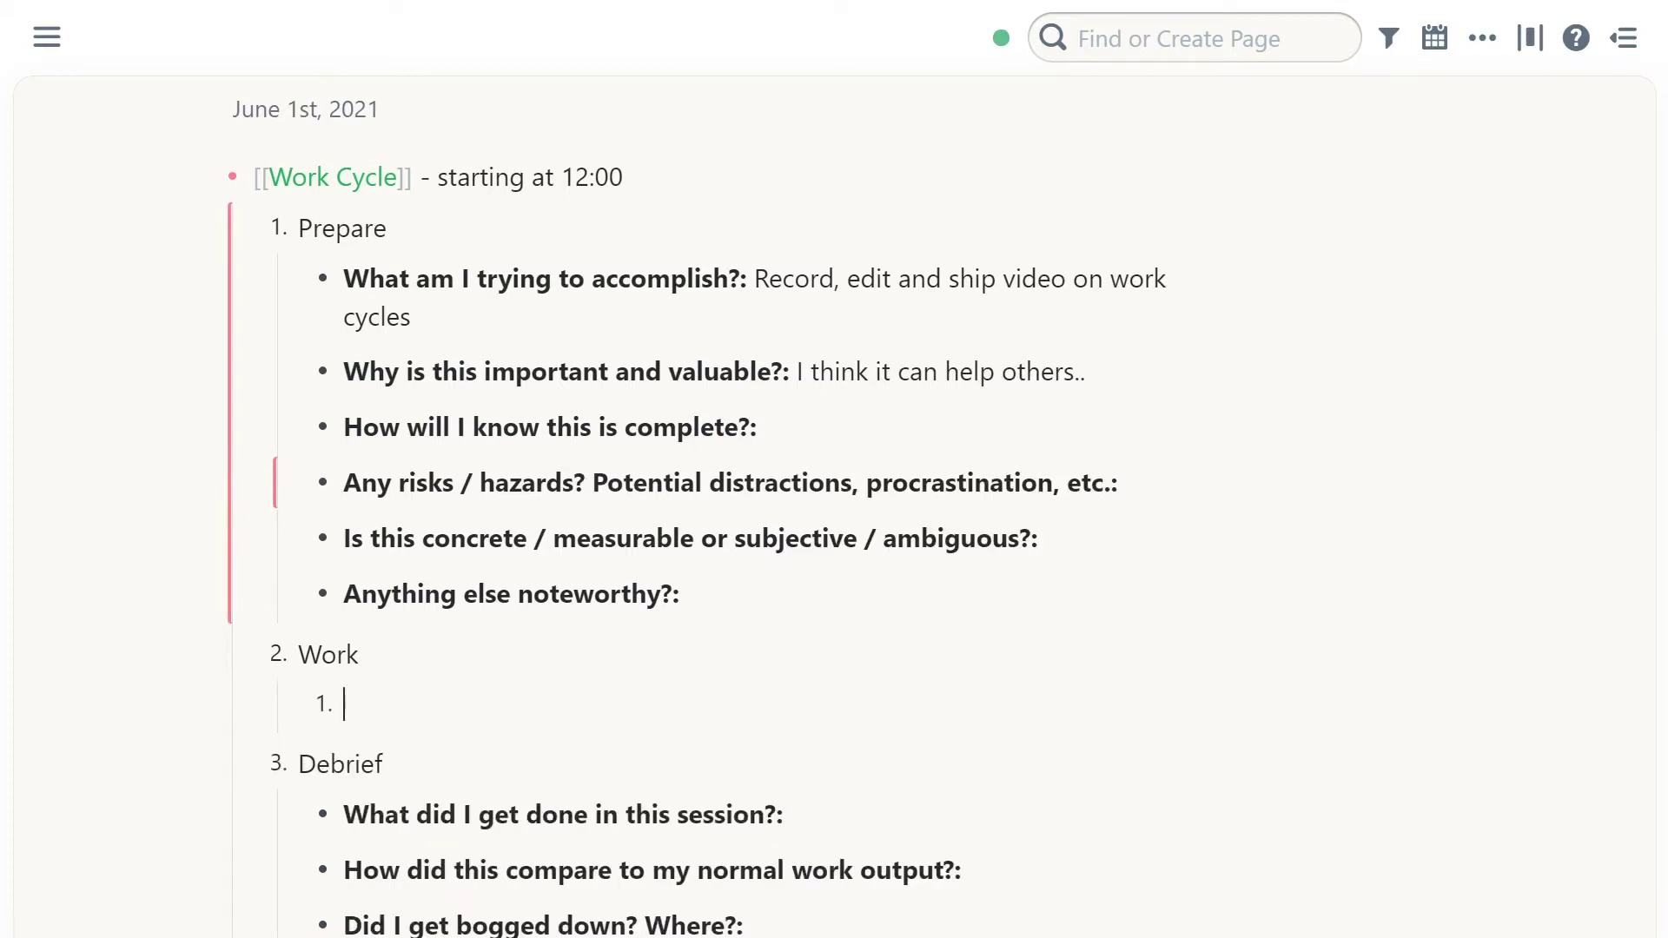
text(;;)
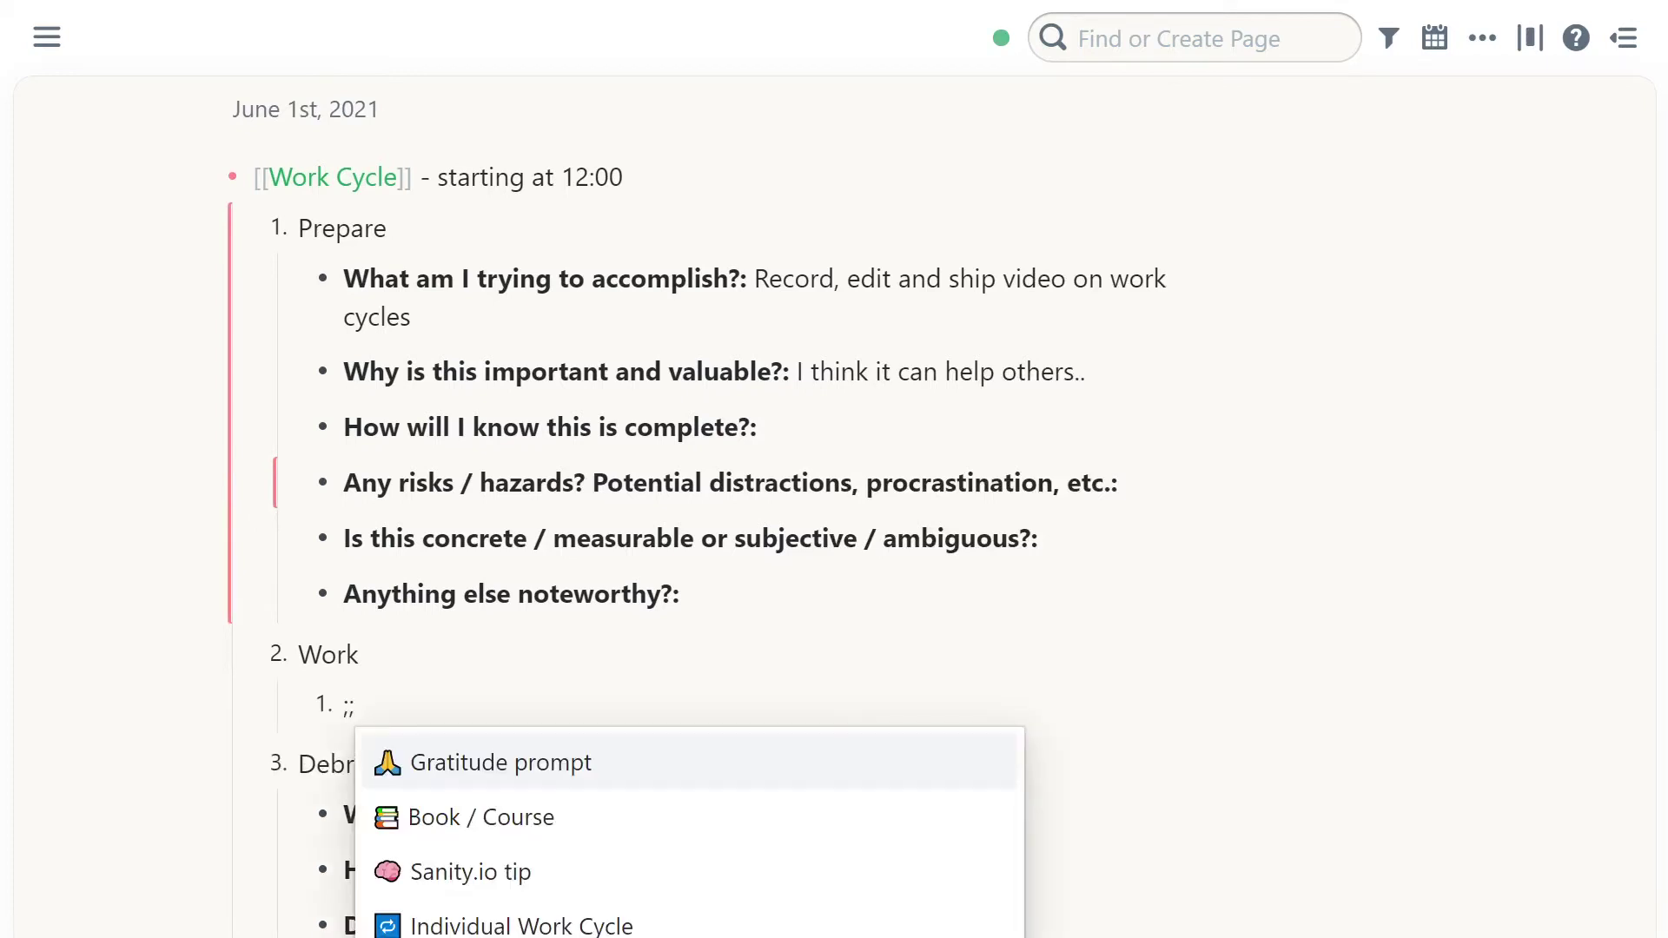
scroll(693, 492, down, 4)
key(Down)
key(Down)
key(Down)
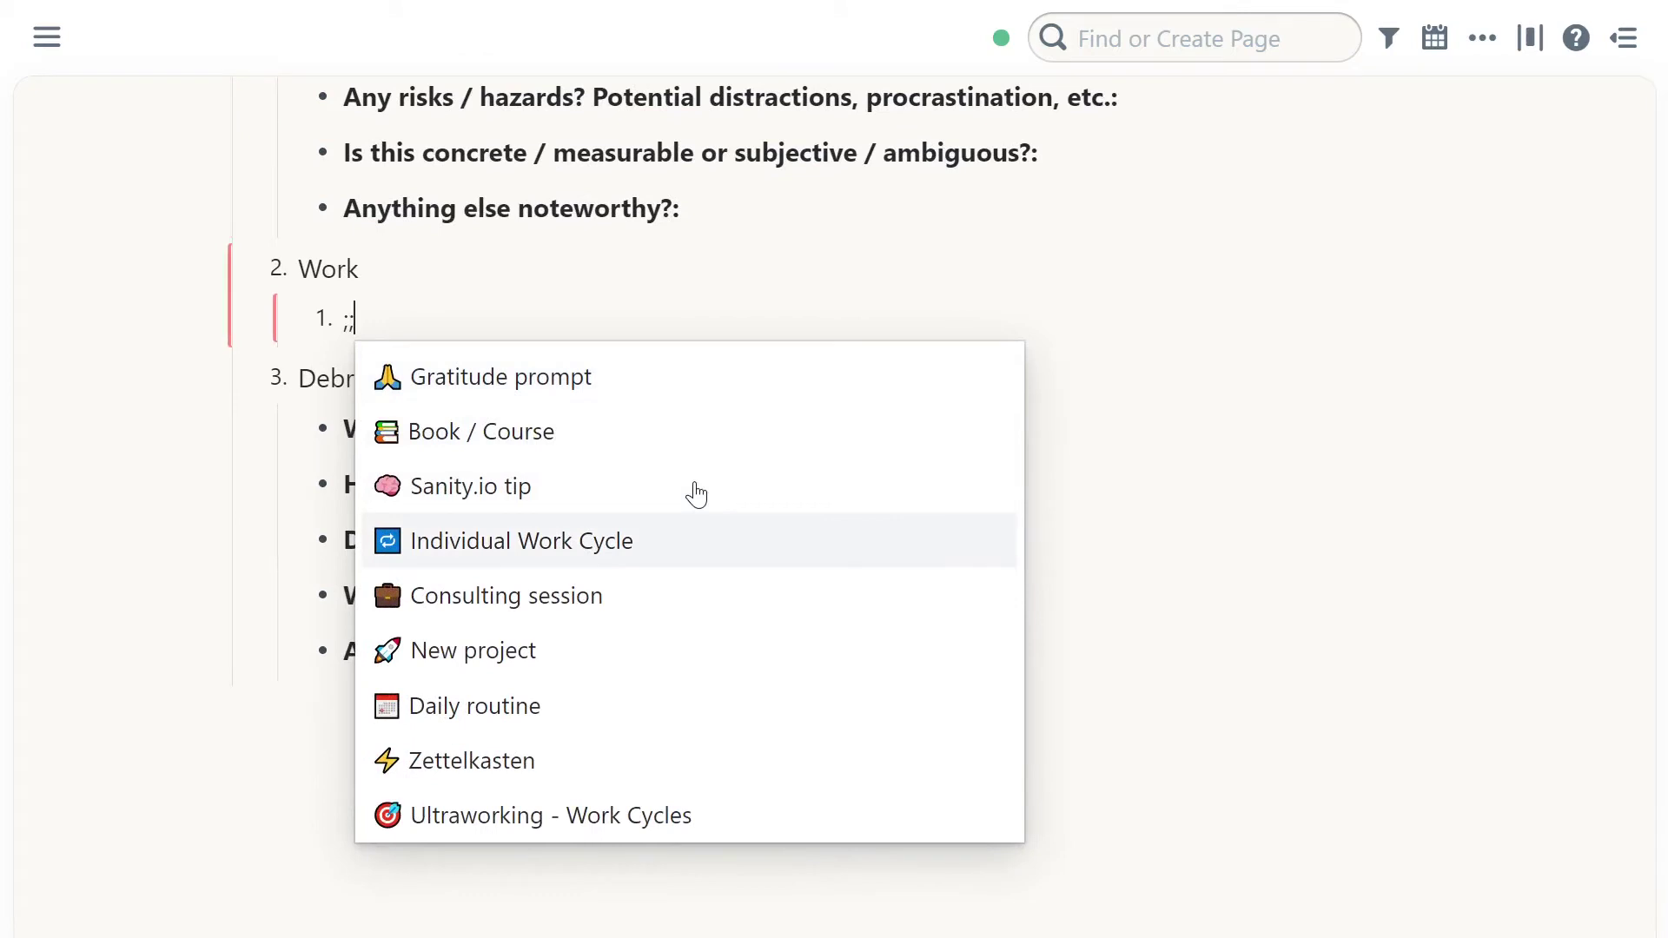
key(Return)
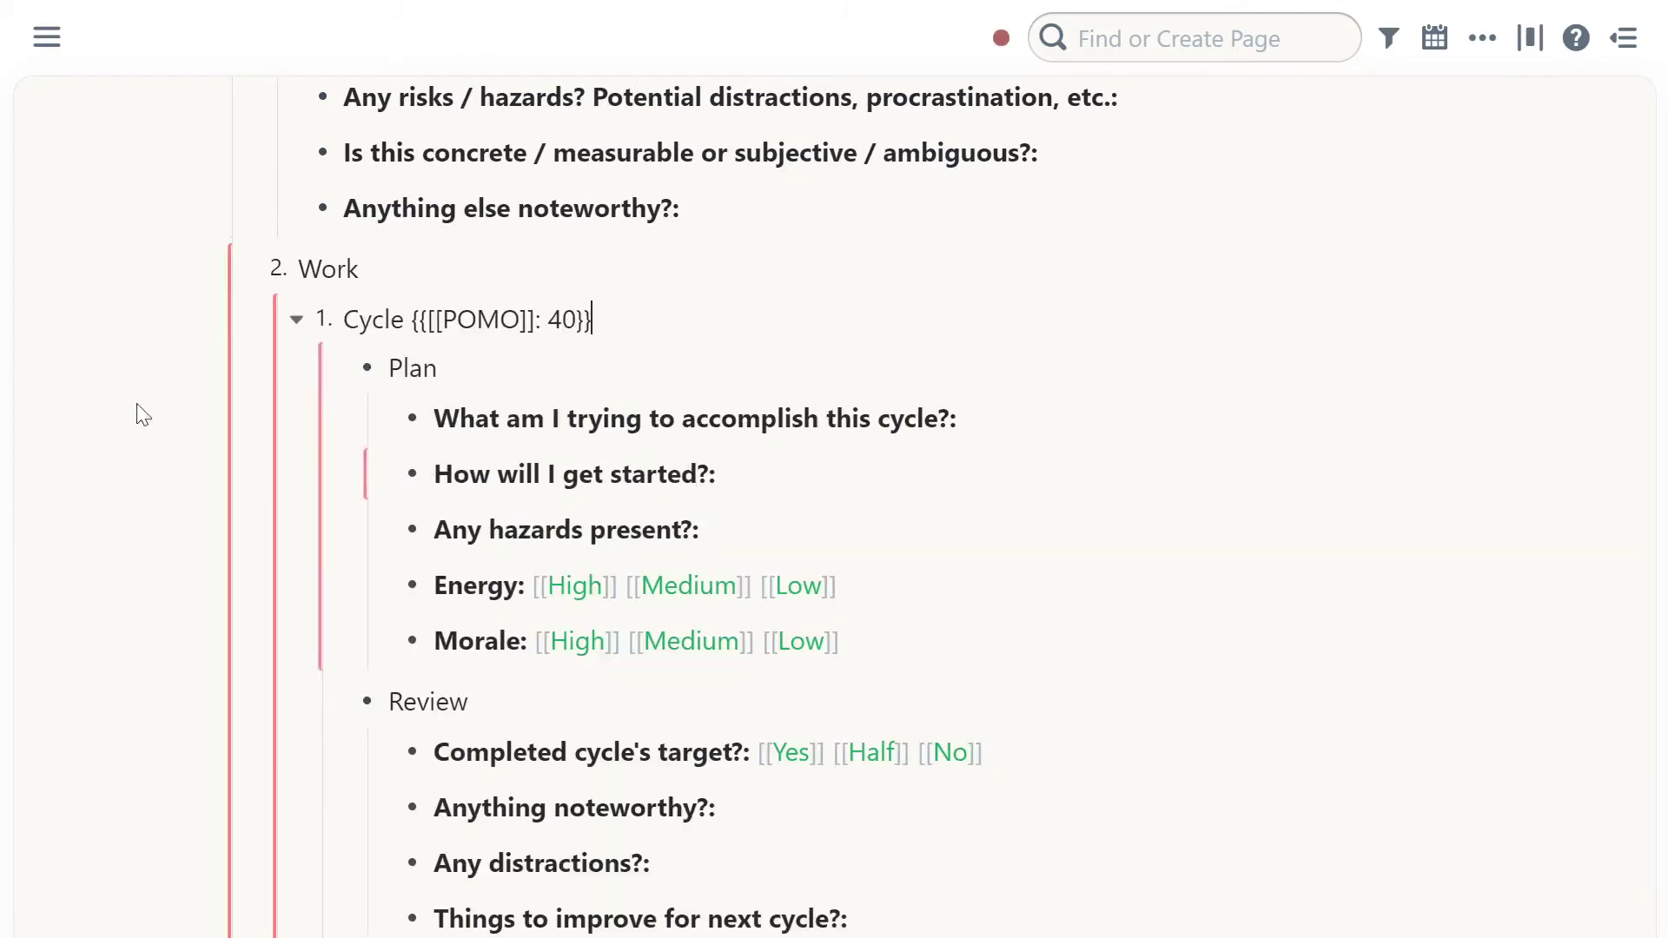
scroll(365, 451, up, 5)
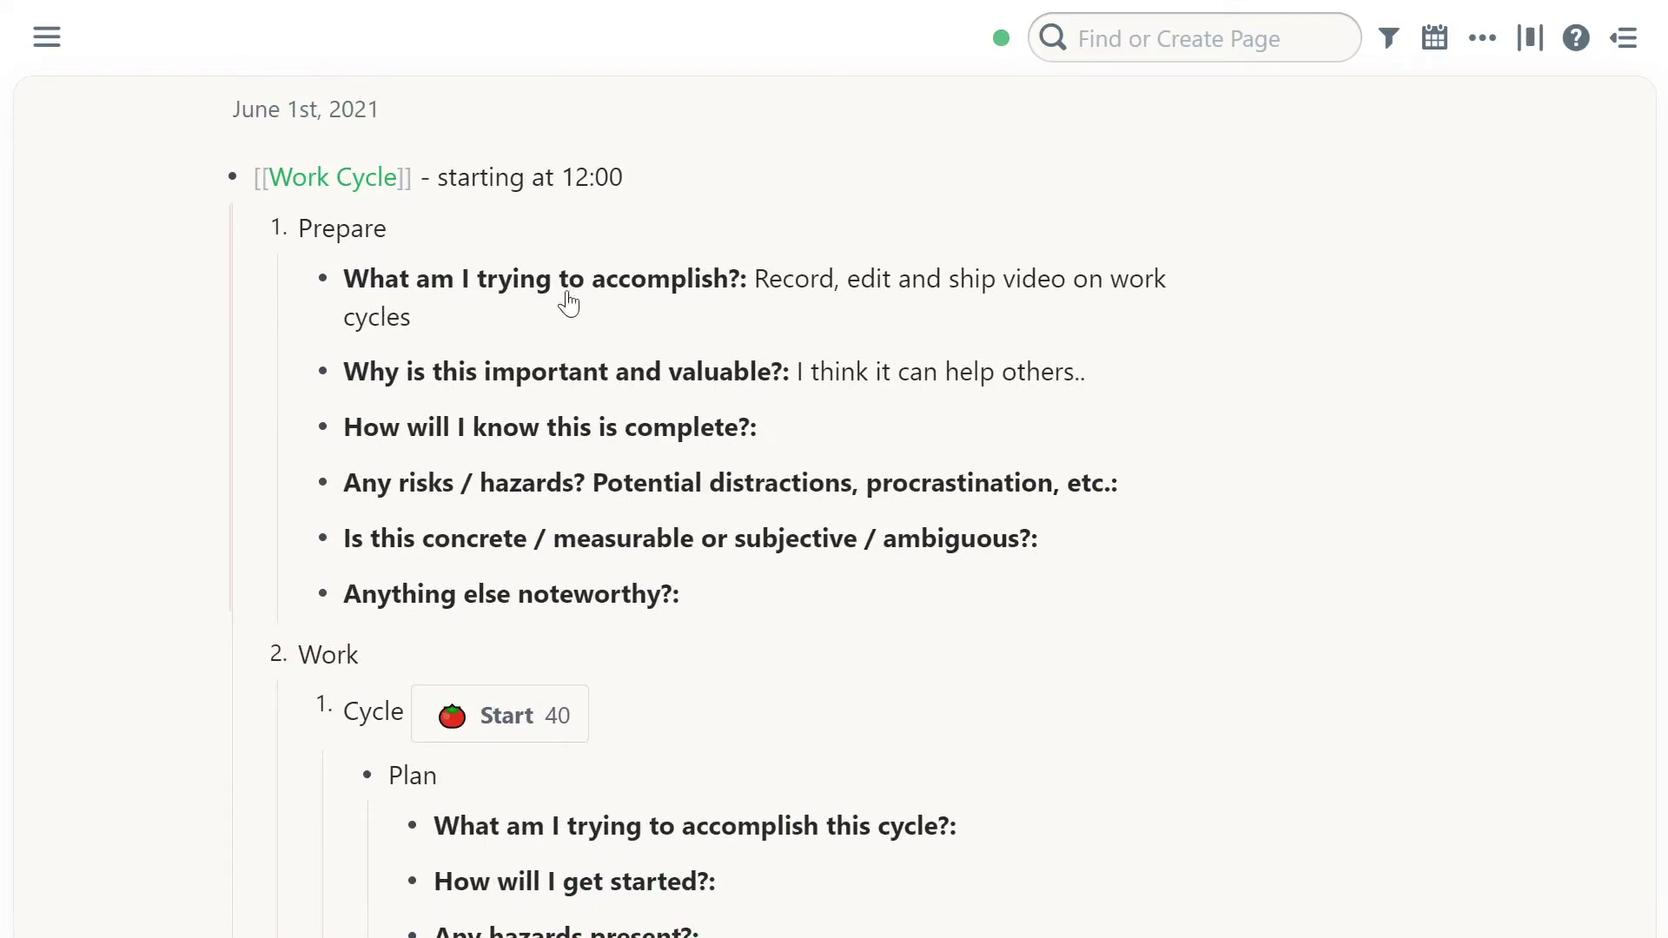
Step: Start the Cycle's 40-minute Pomodoro timer, then place the cursor in the cycle accomplishment answer
scroll(513, 402, down, 3)
click(495, 450)
scroll(495, 451, down, 2)
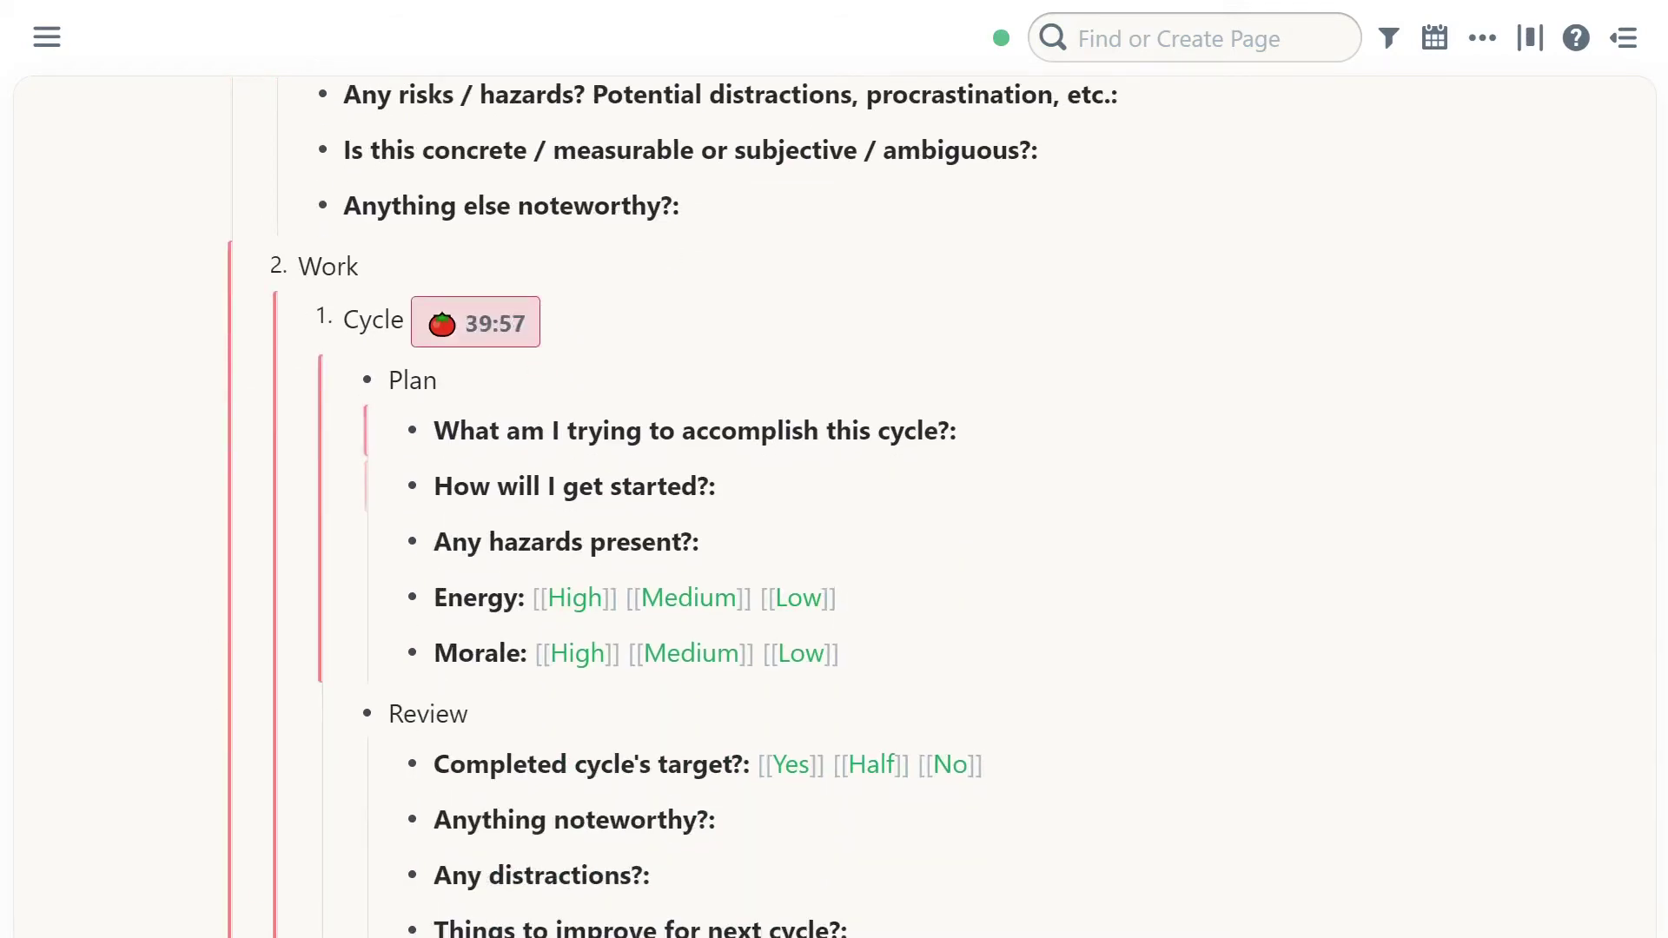
click(935, 432)
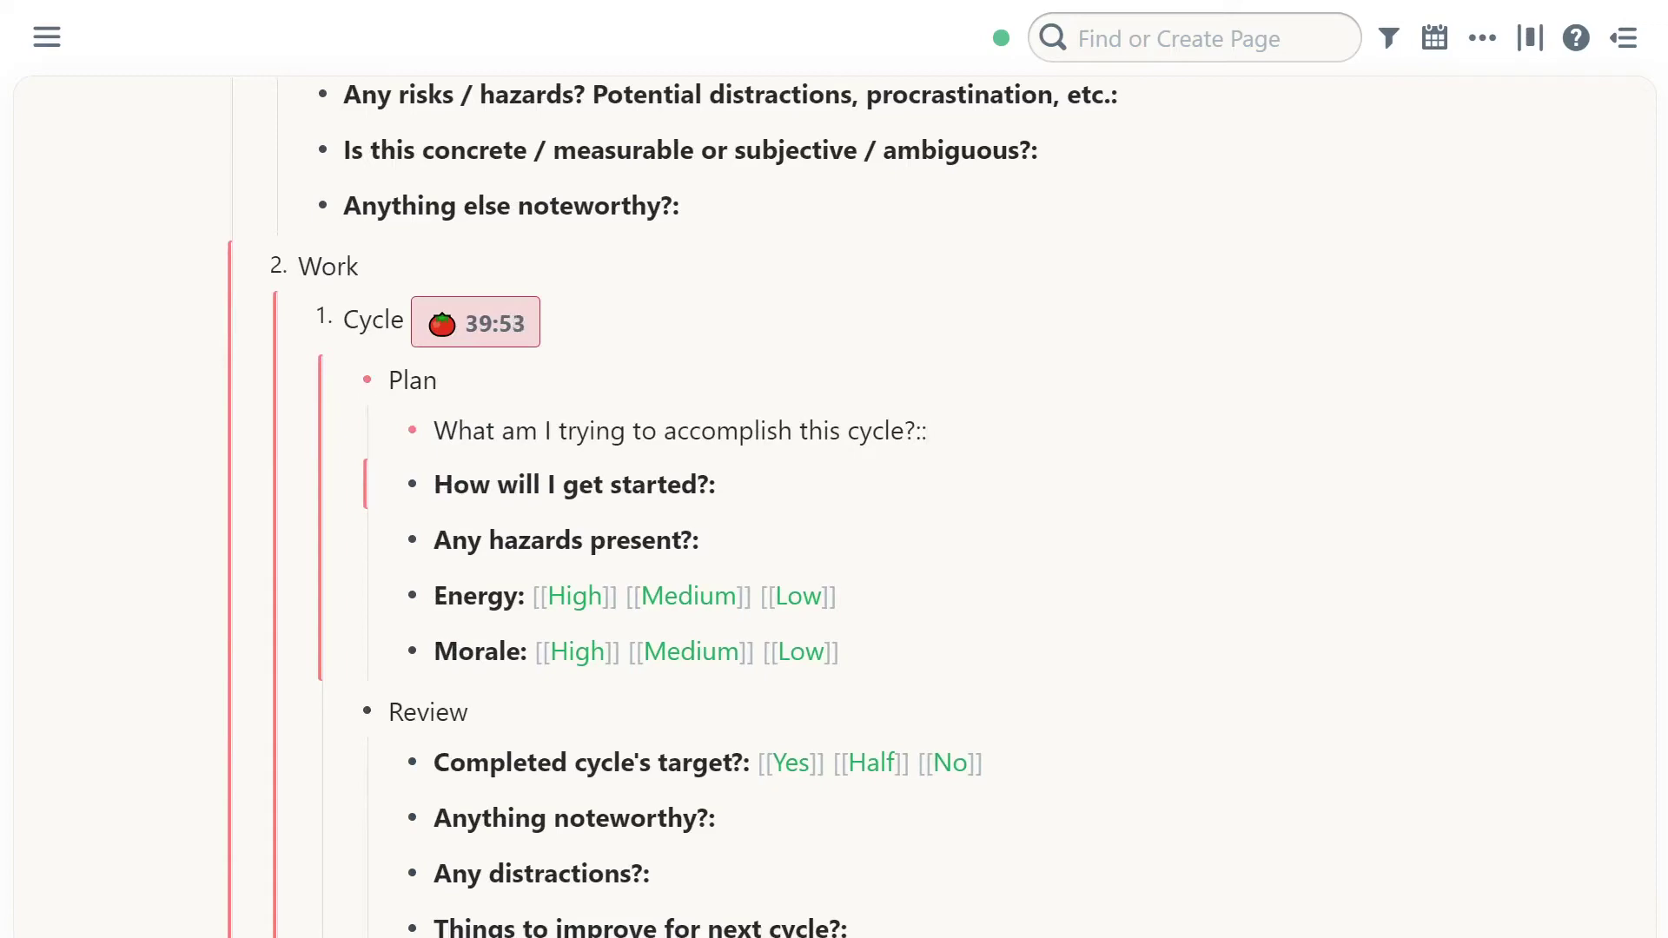
scroll(696, 521, up, 5)
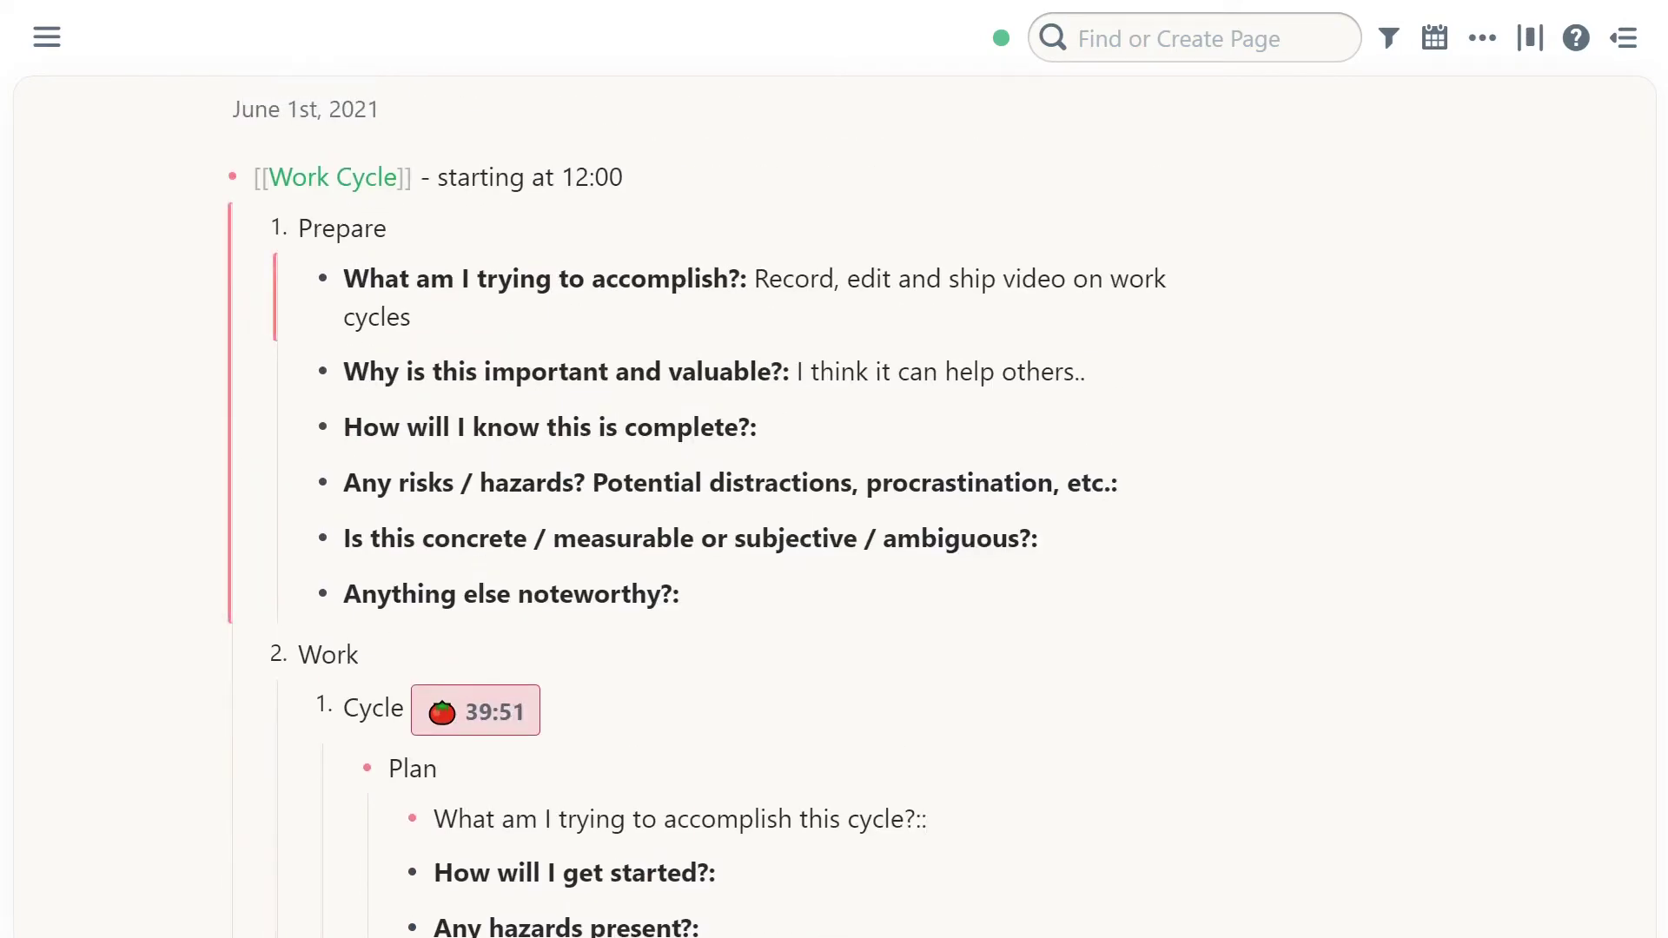
scroll(695, 522, down, 5)
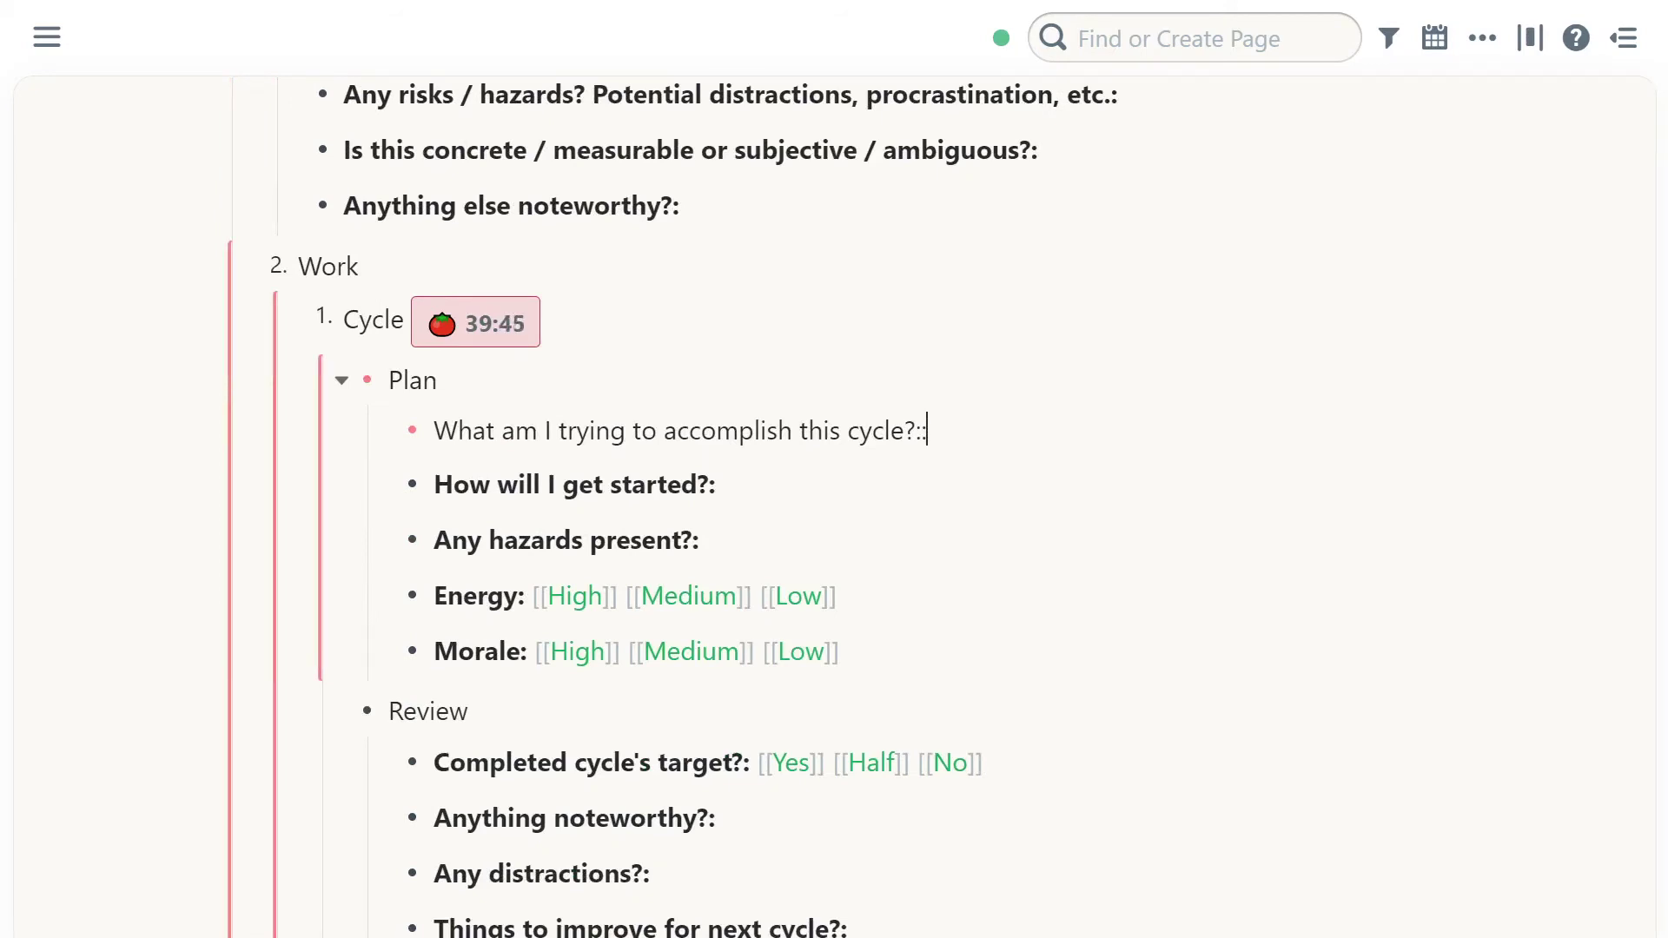
scroll(685, 577, down, 3)
click(687, 616)
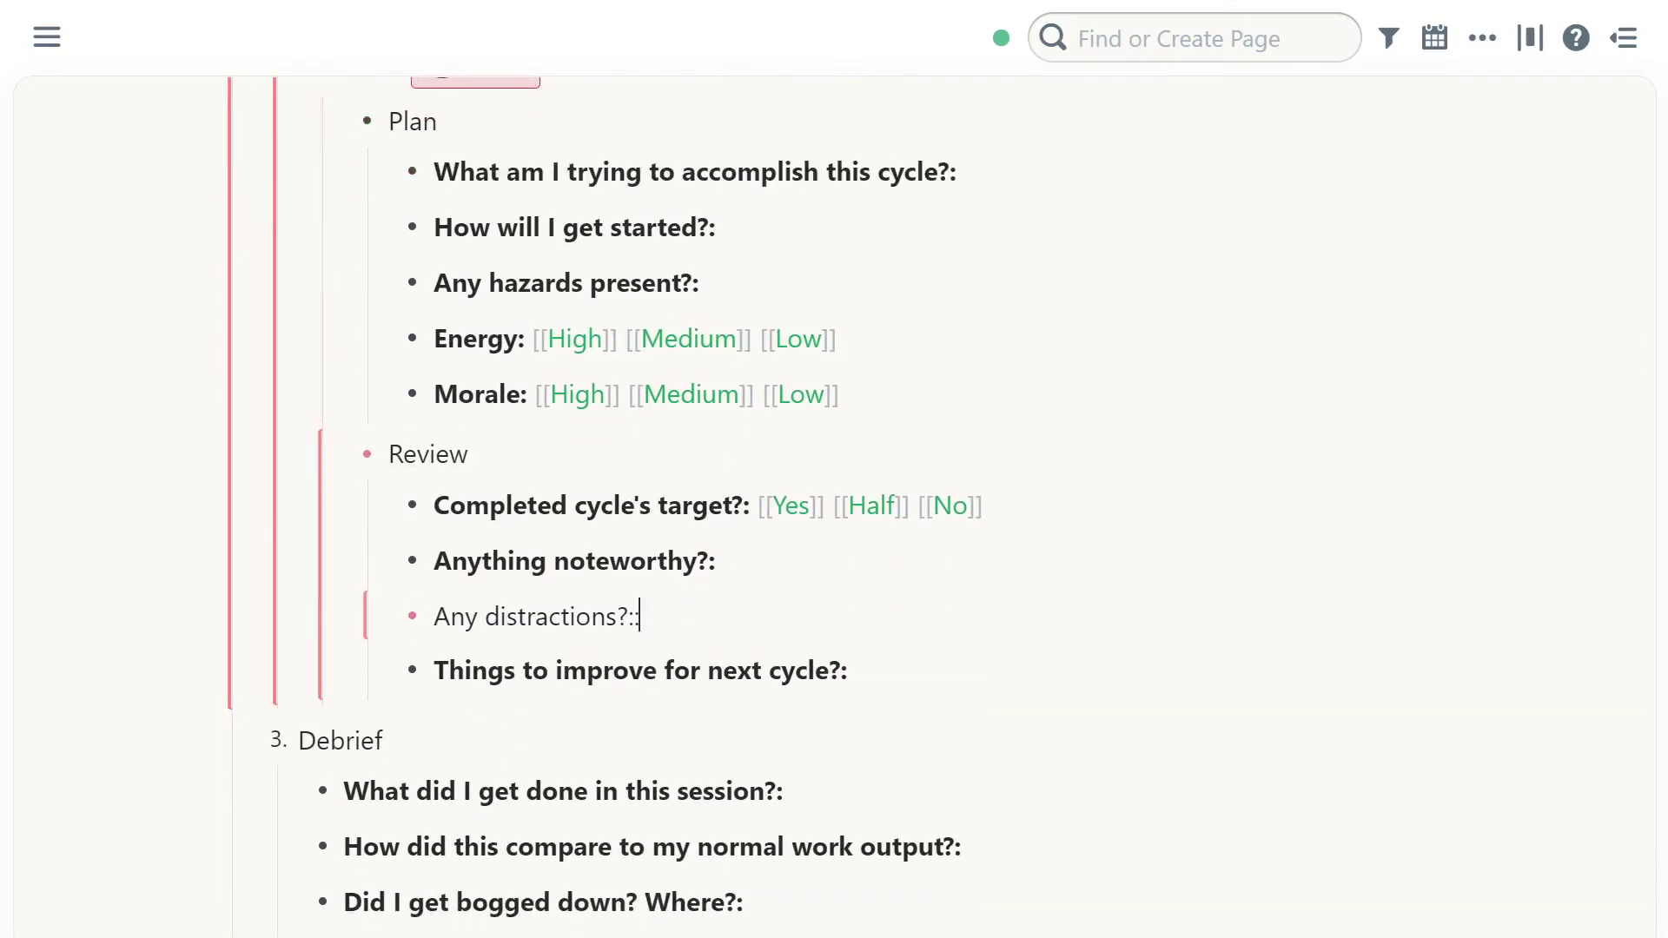
scroll(684, 511, up, 3)
click(927, 431)
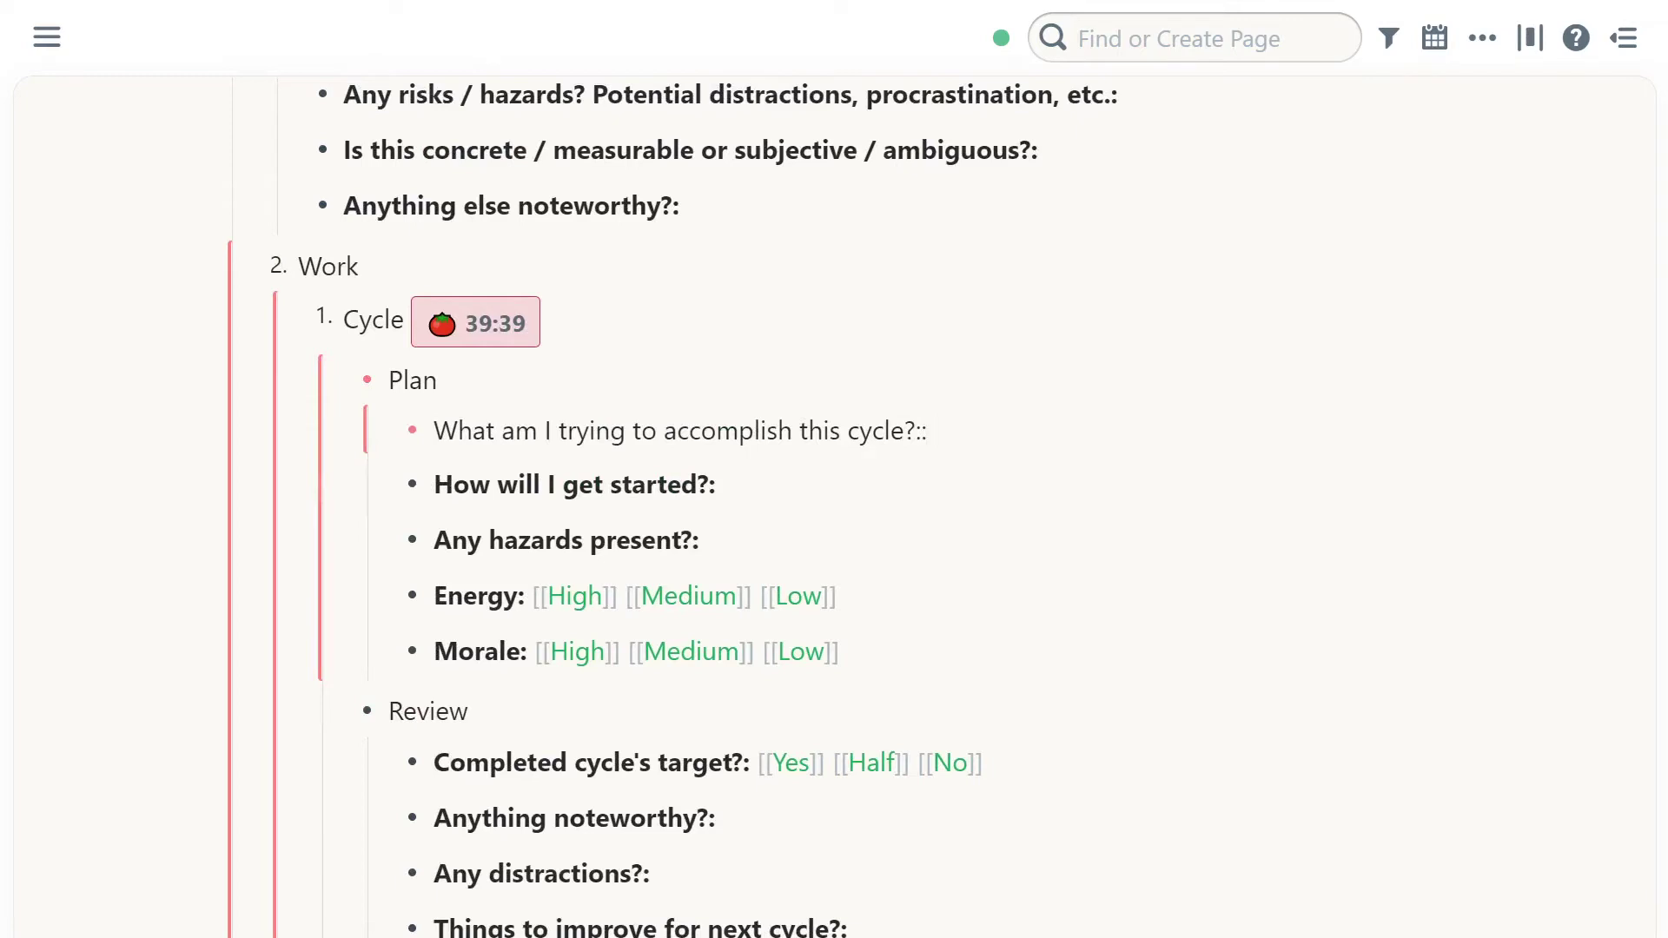
Step: Answer the cycle goal with 'Overview of my template' and getting started with 'Open OBS and Roam'
text(Overview of my template)
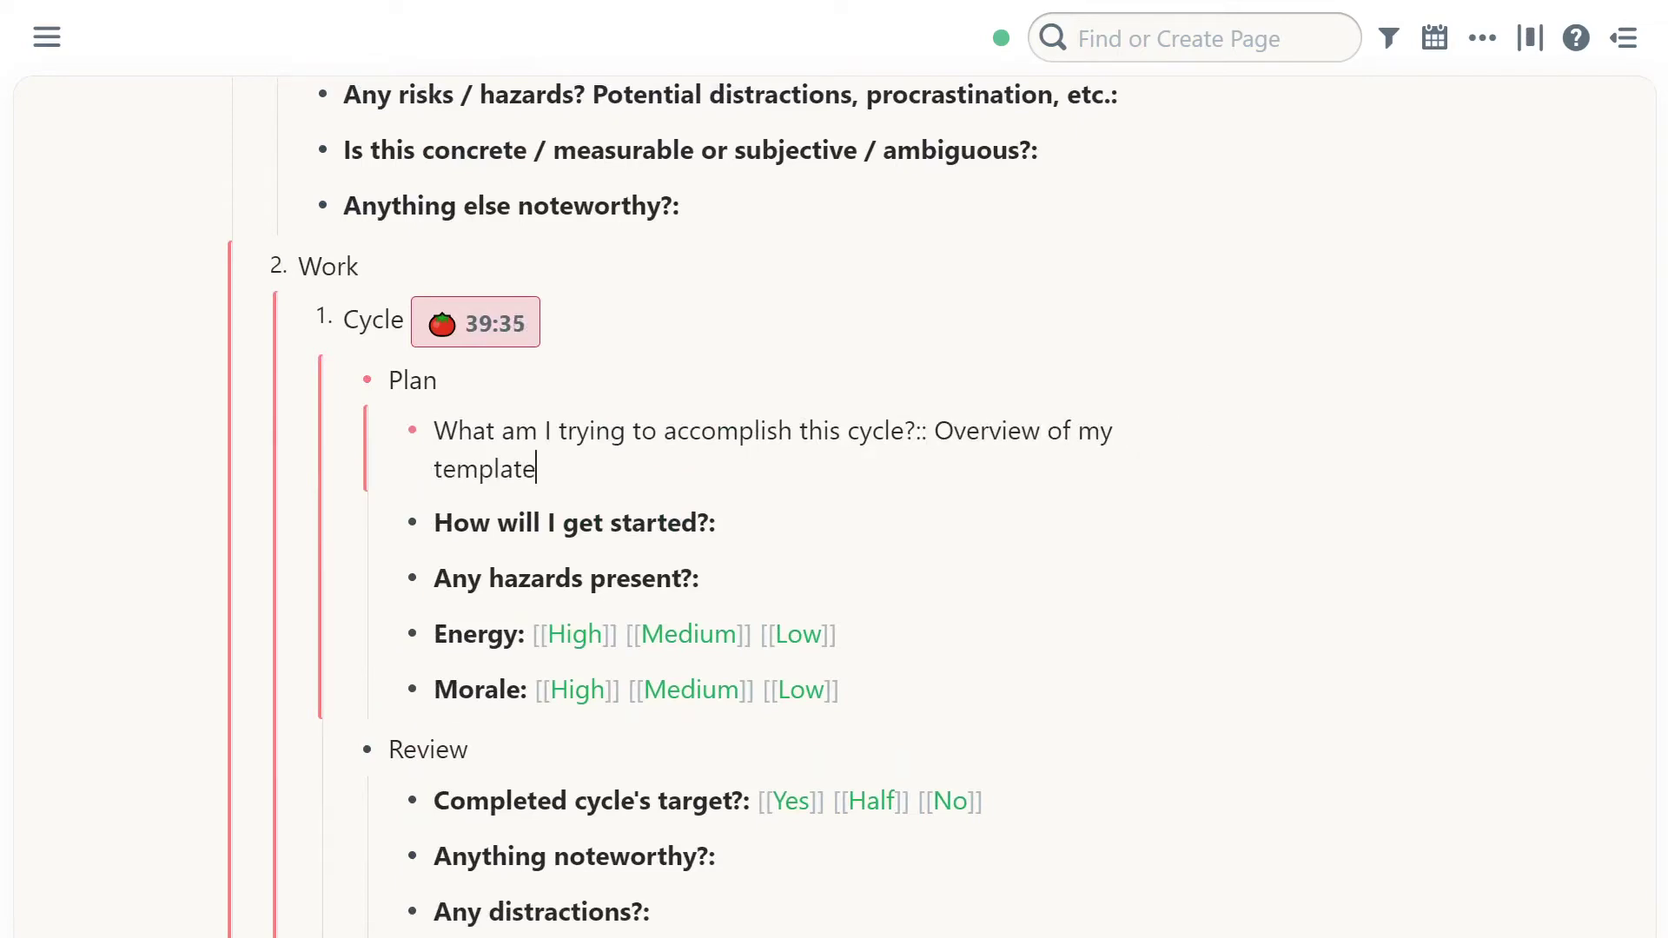
click(701, 524)
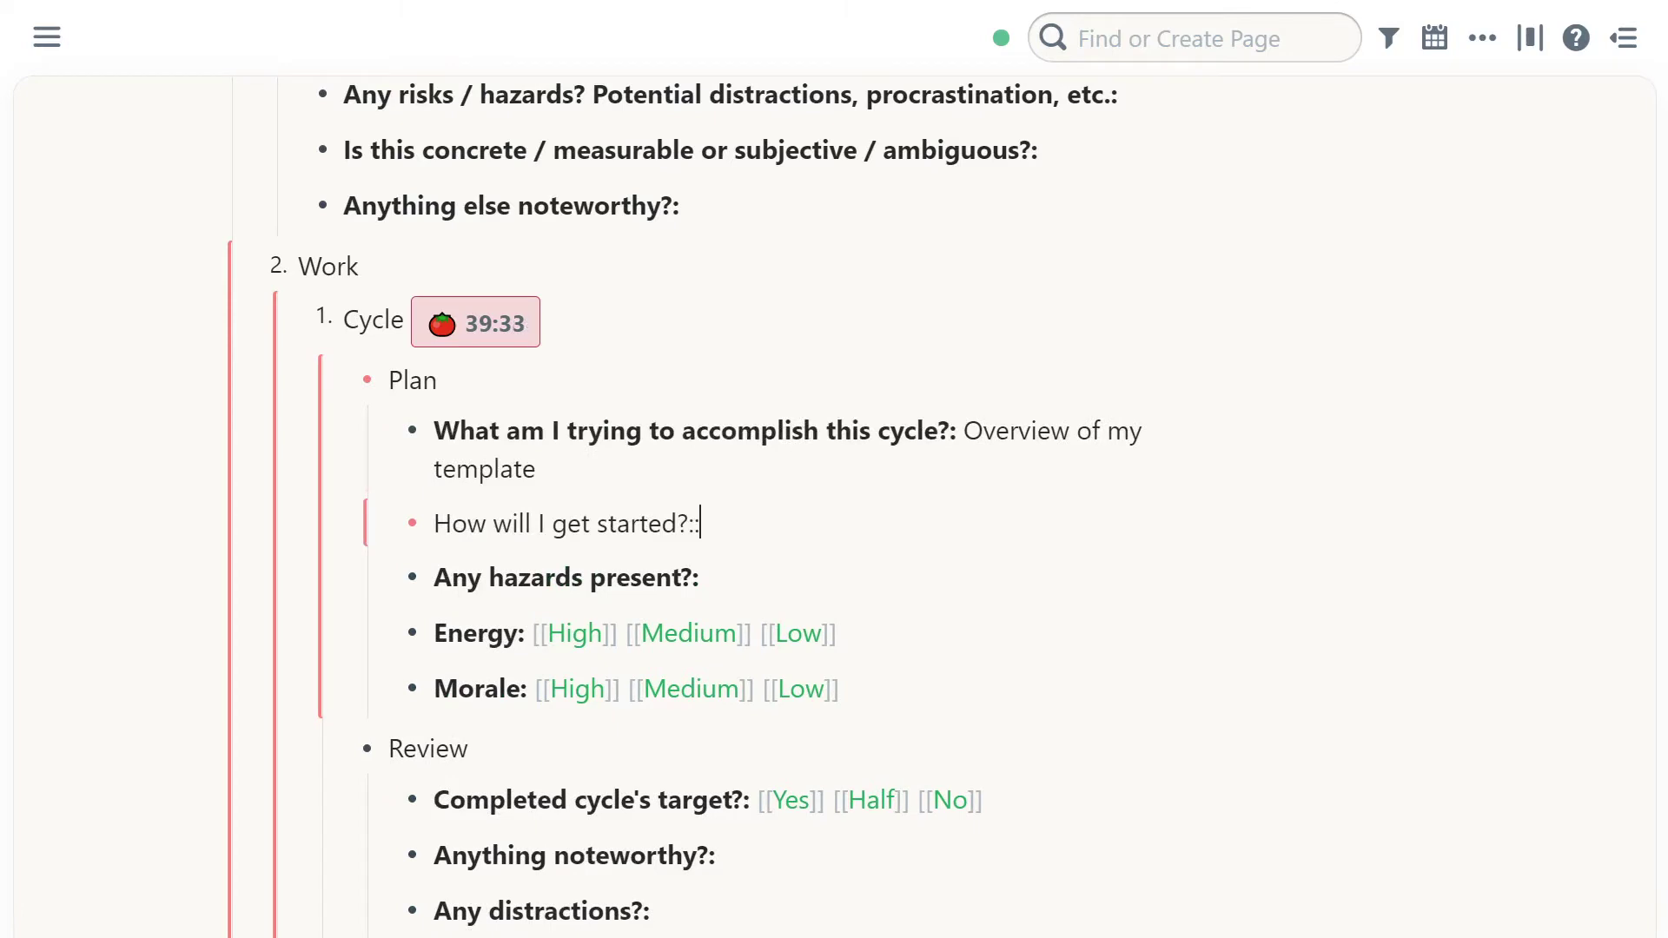
text(Open OBS)
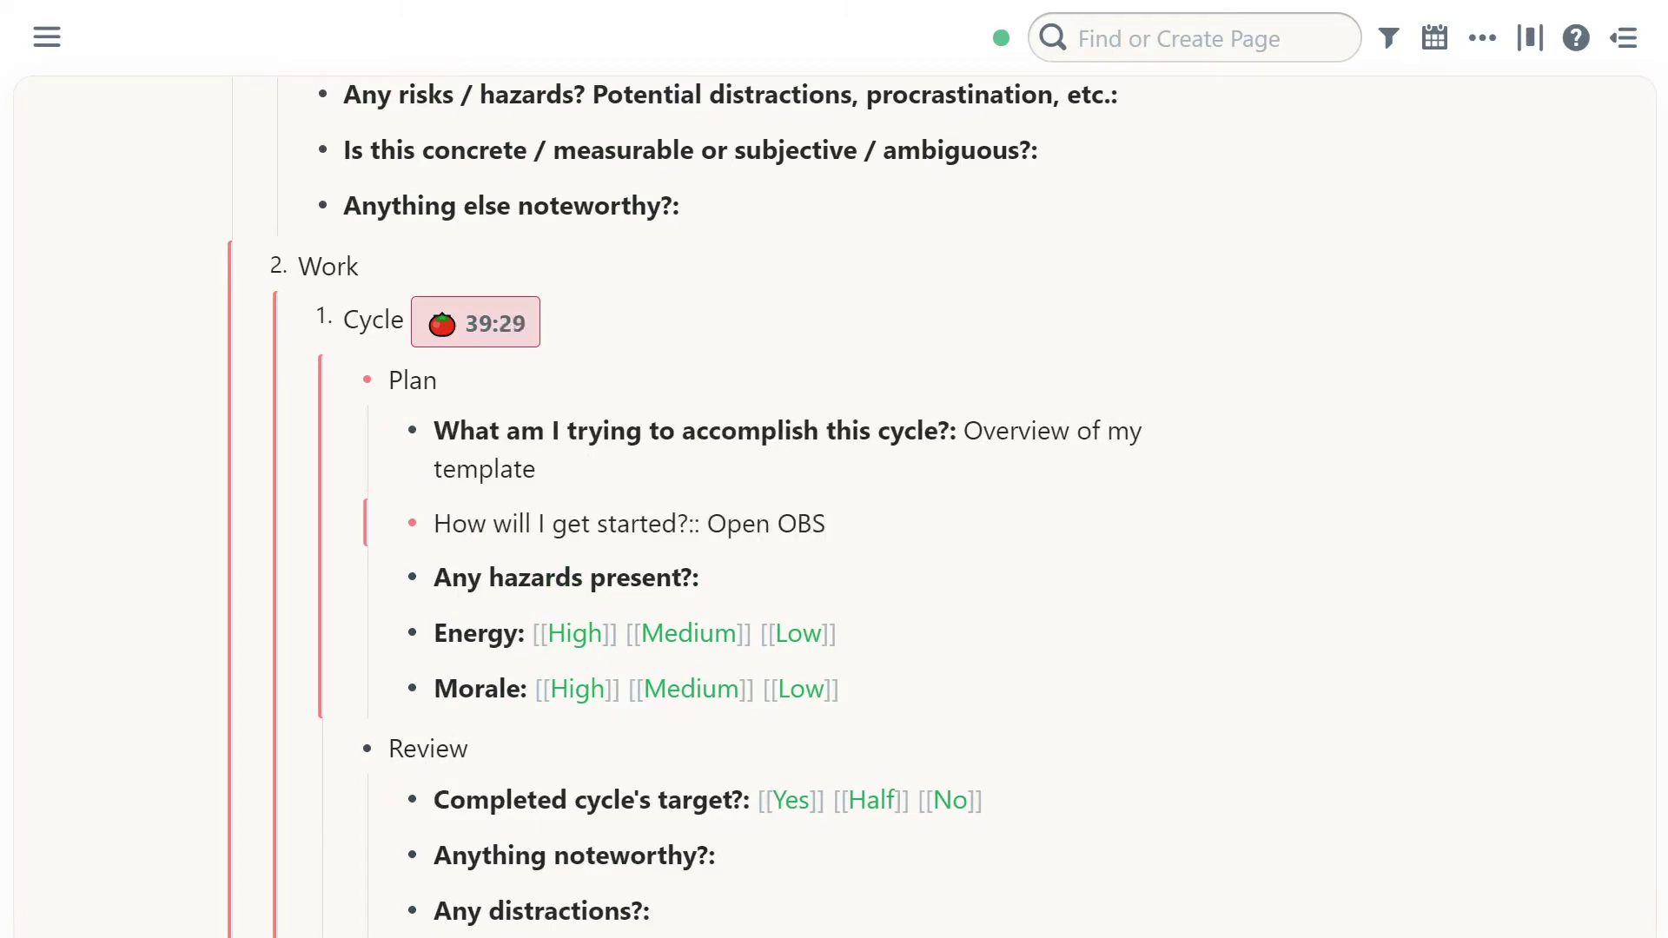
text( and Roam)
Step: Record the hazard 'Showing data or writing that I don't want to share?' with a nested edit-later note
click(695, 578)
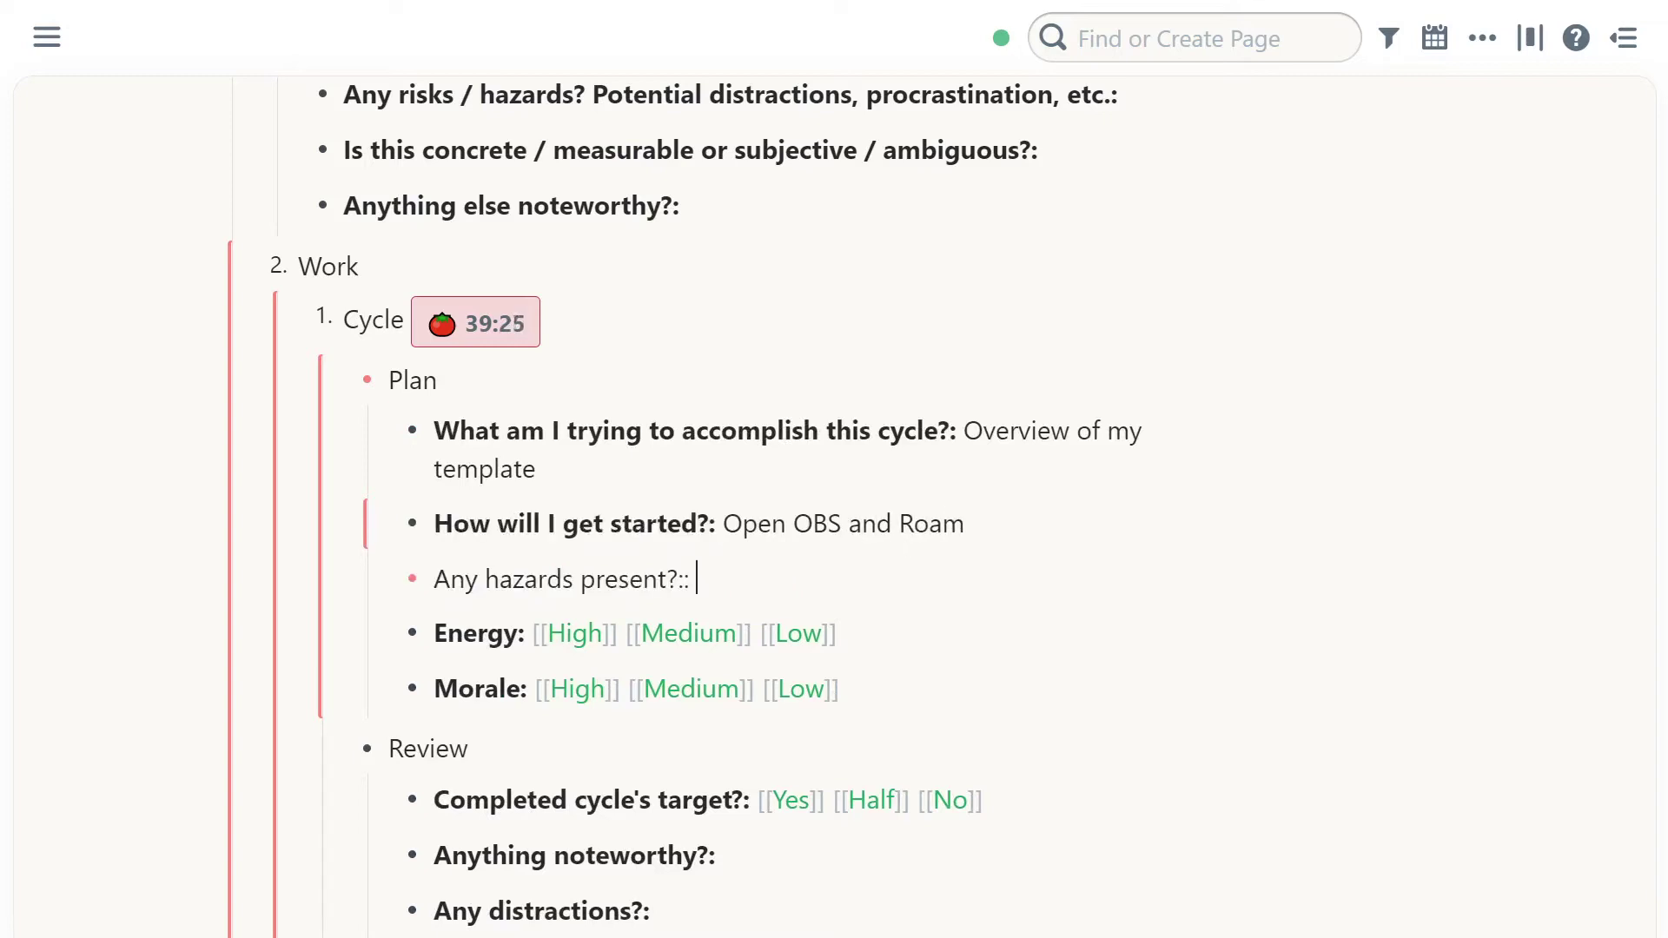
text(Showing data)
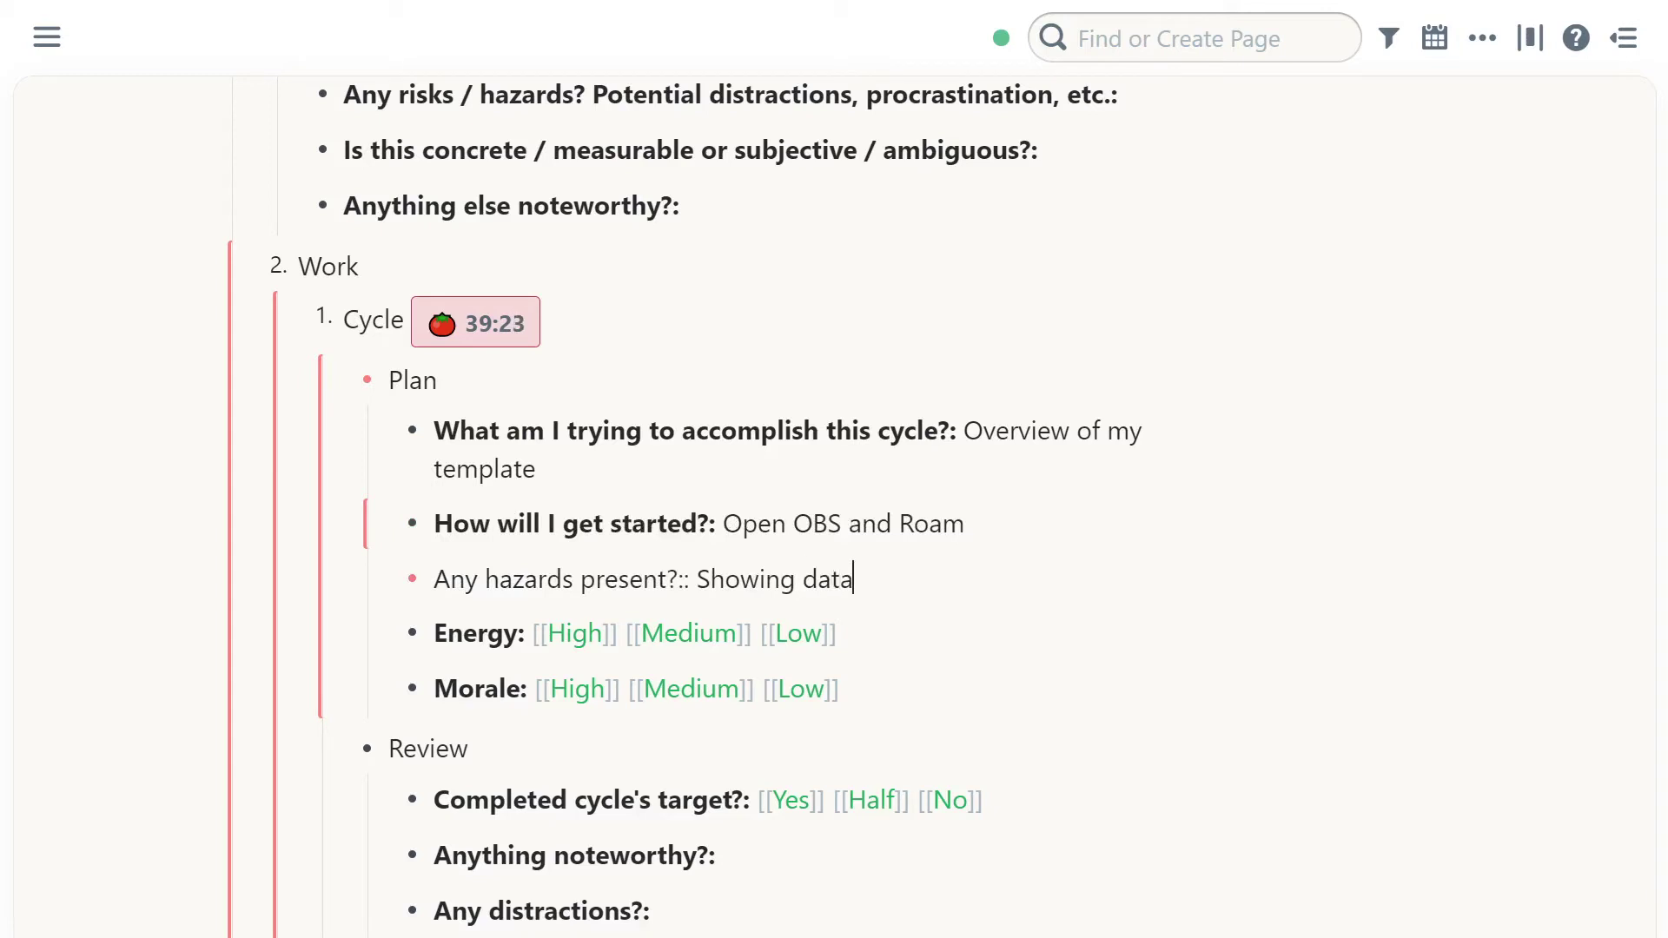
text( or writing that I don)
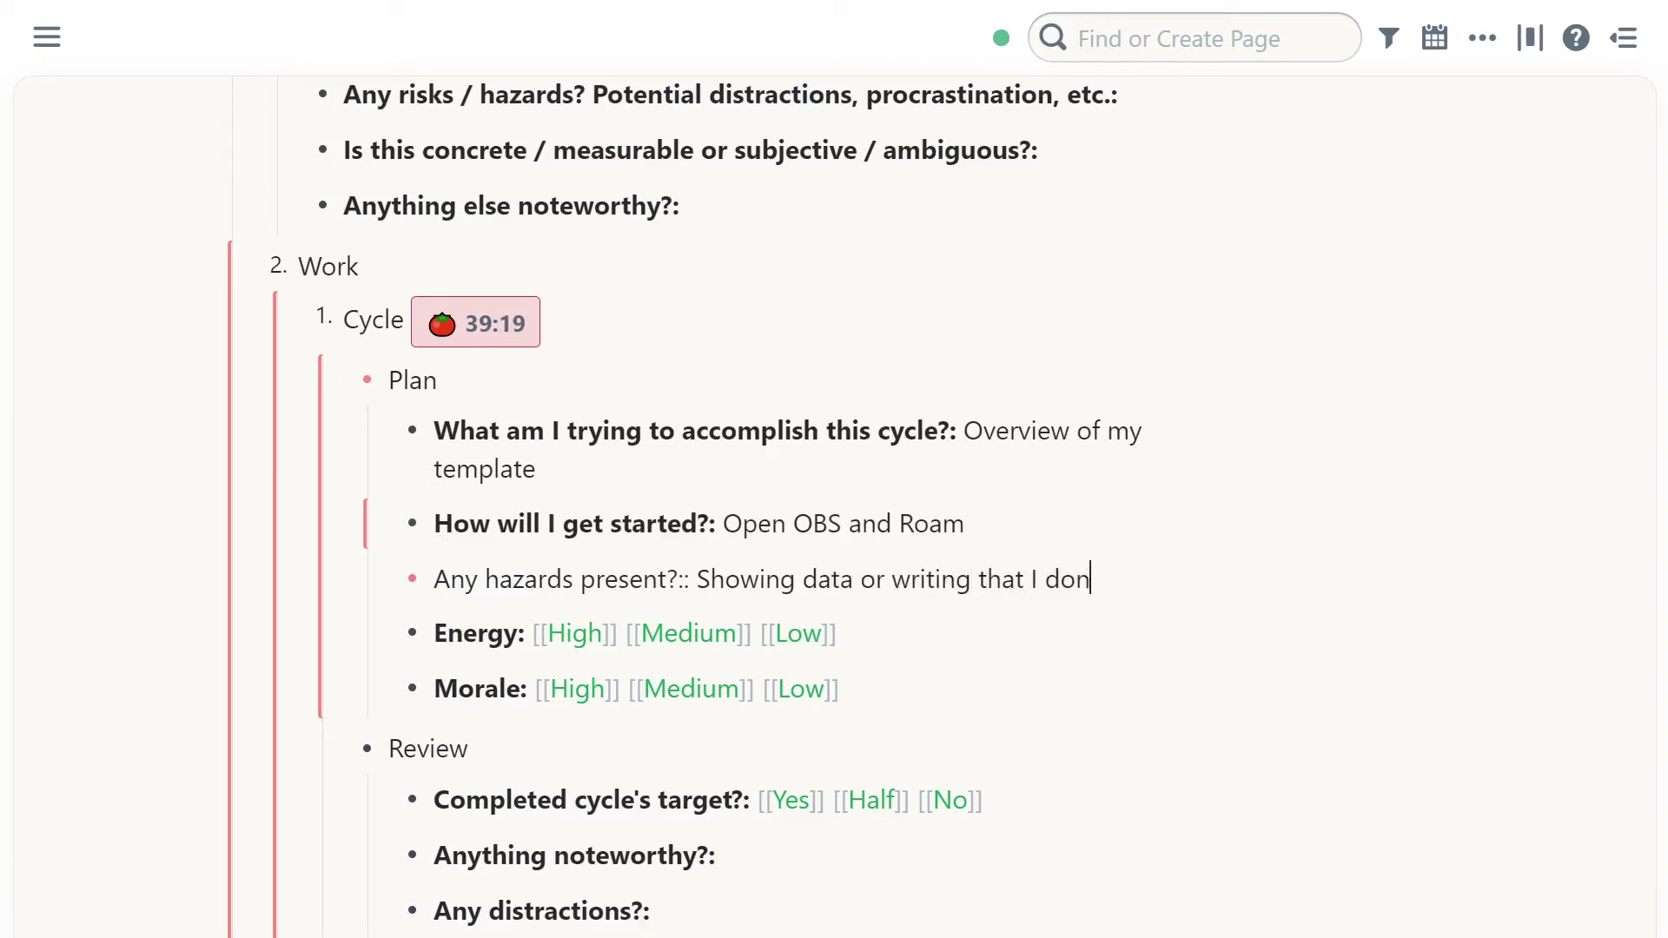
text('t want to share?)
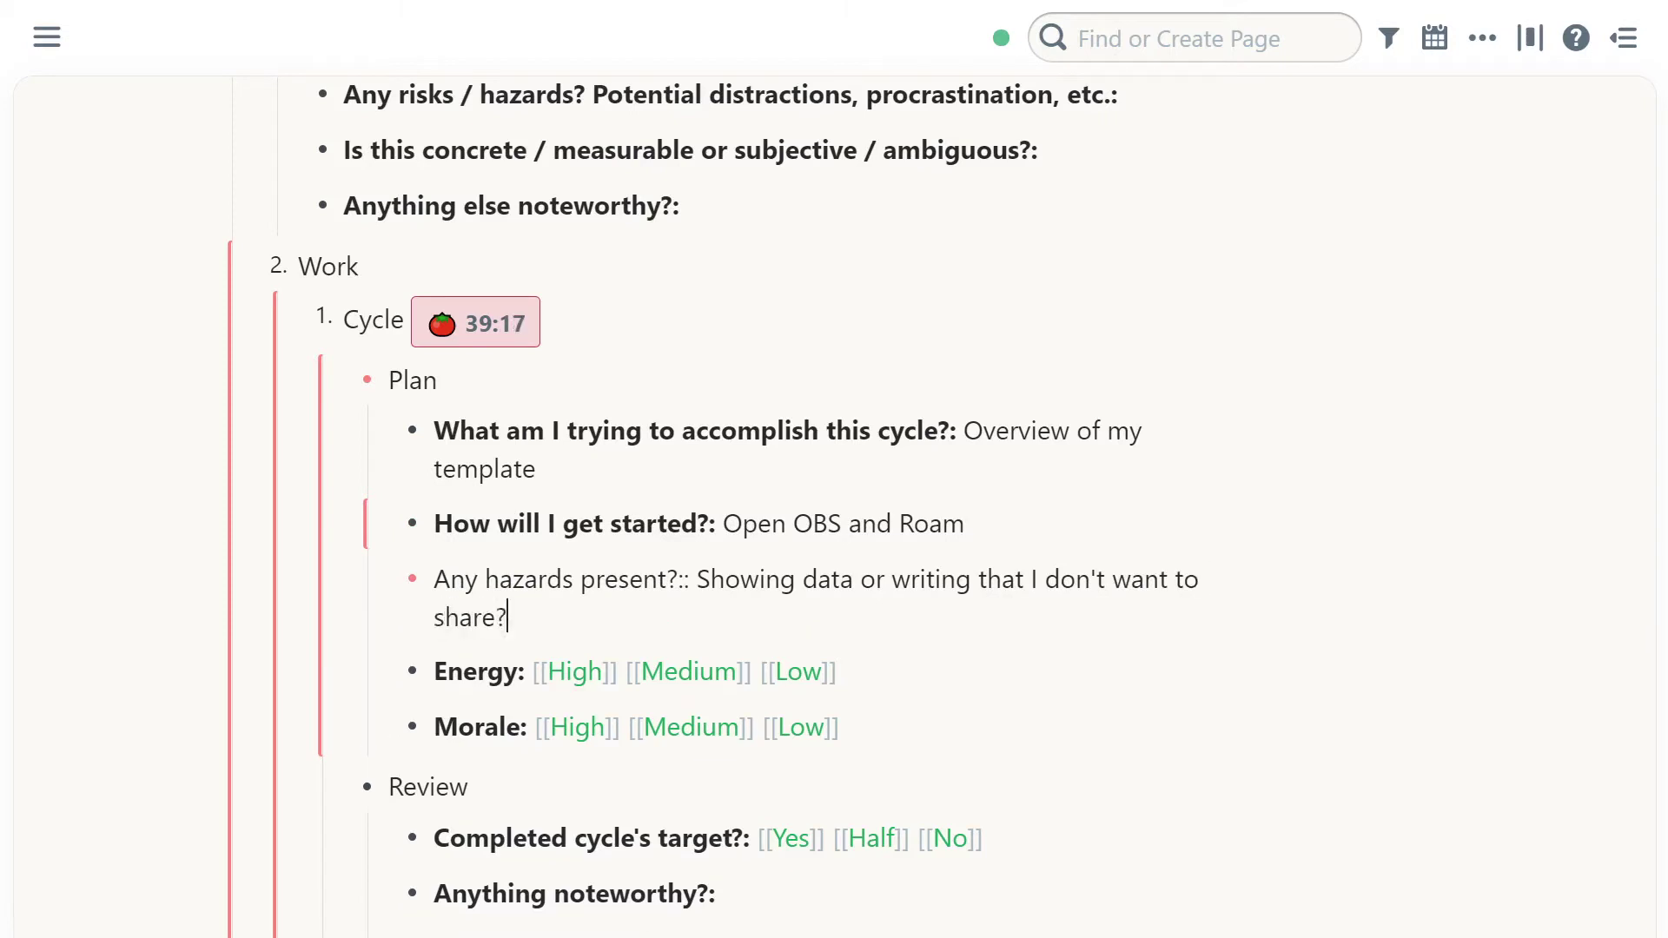
key(Return)
key(Tab)
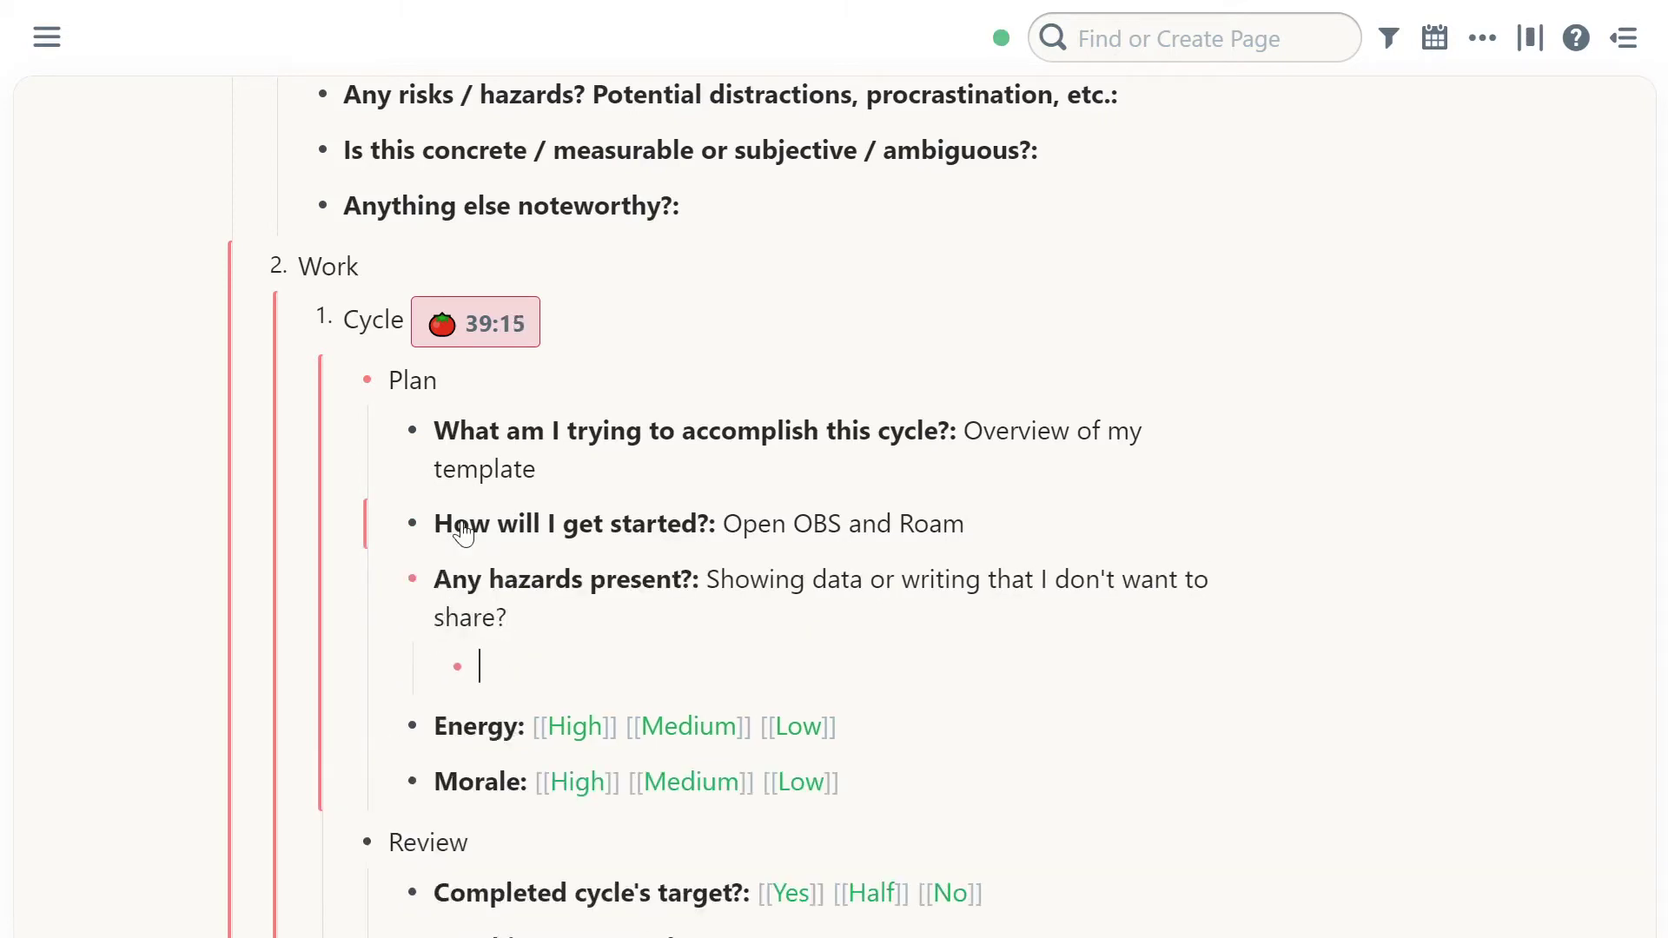
text(I'll edit that in a futur)
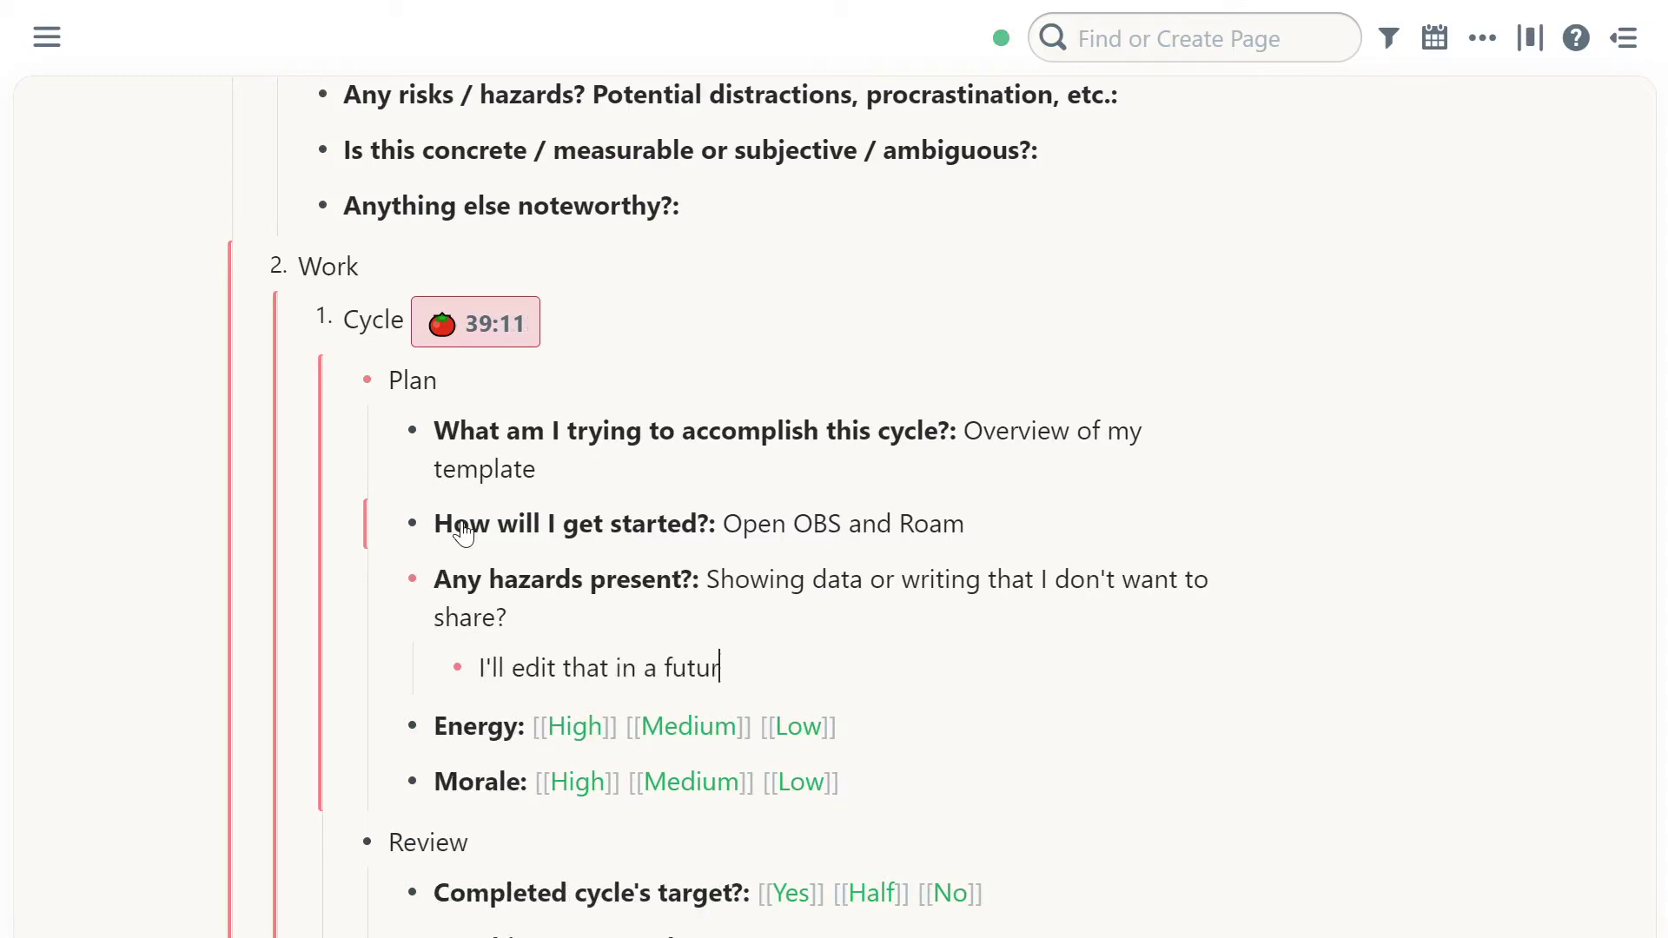
text(e cycle. Don't worry a)
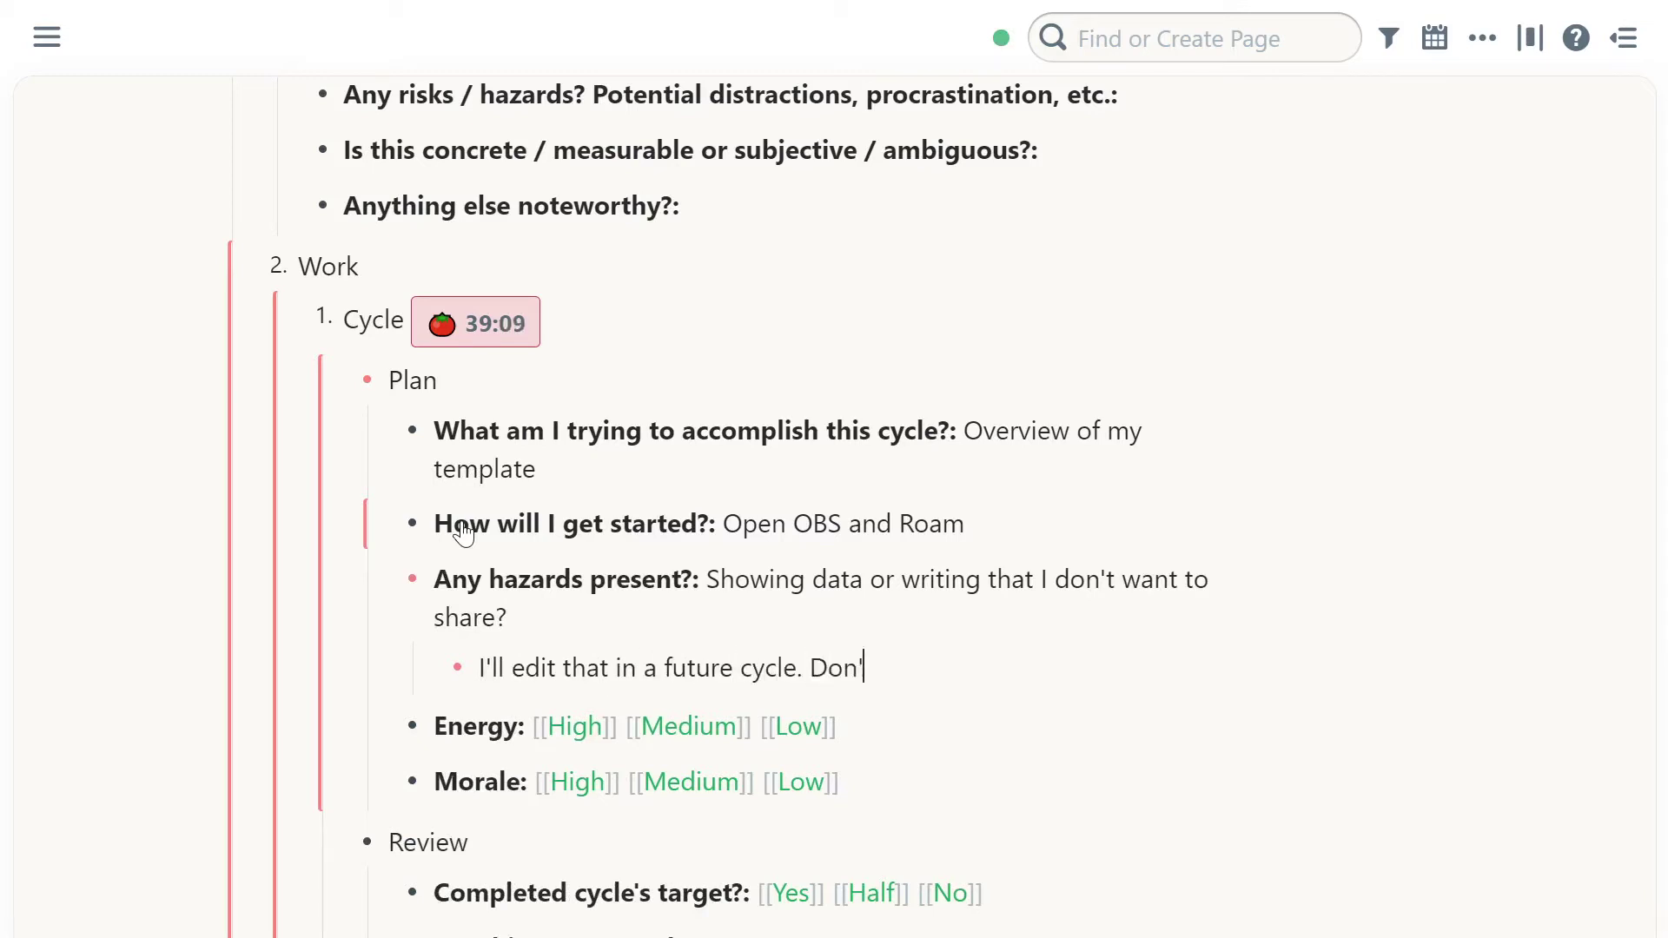
text(bout itnow)
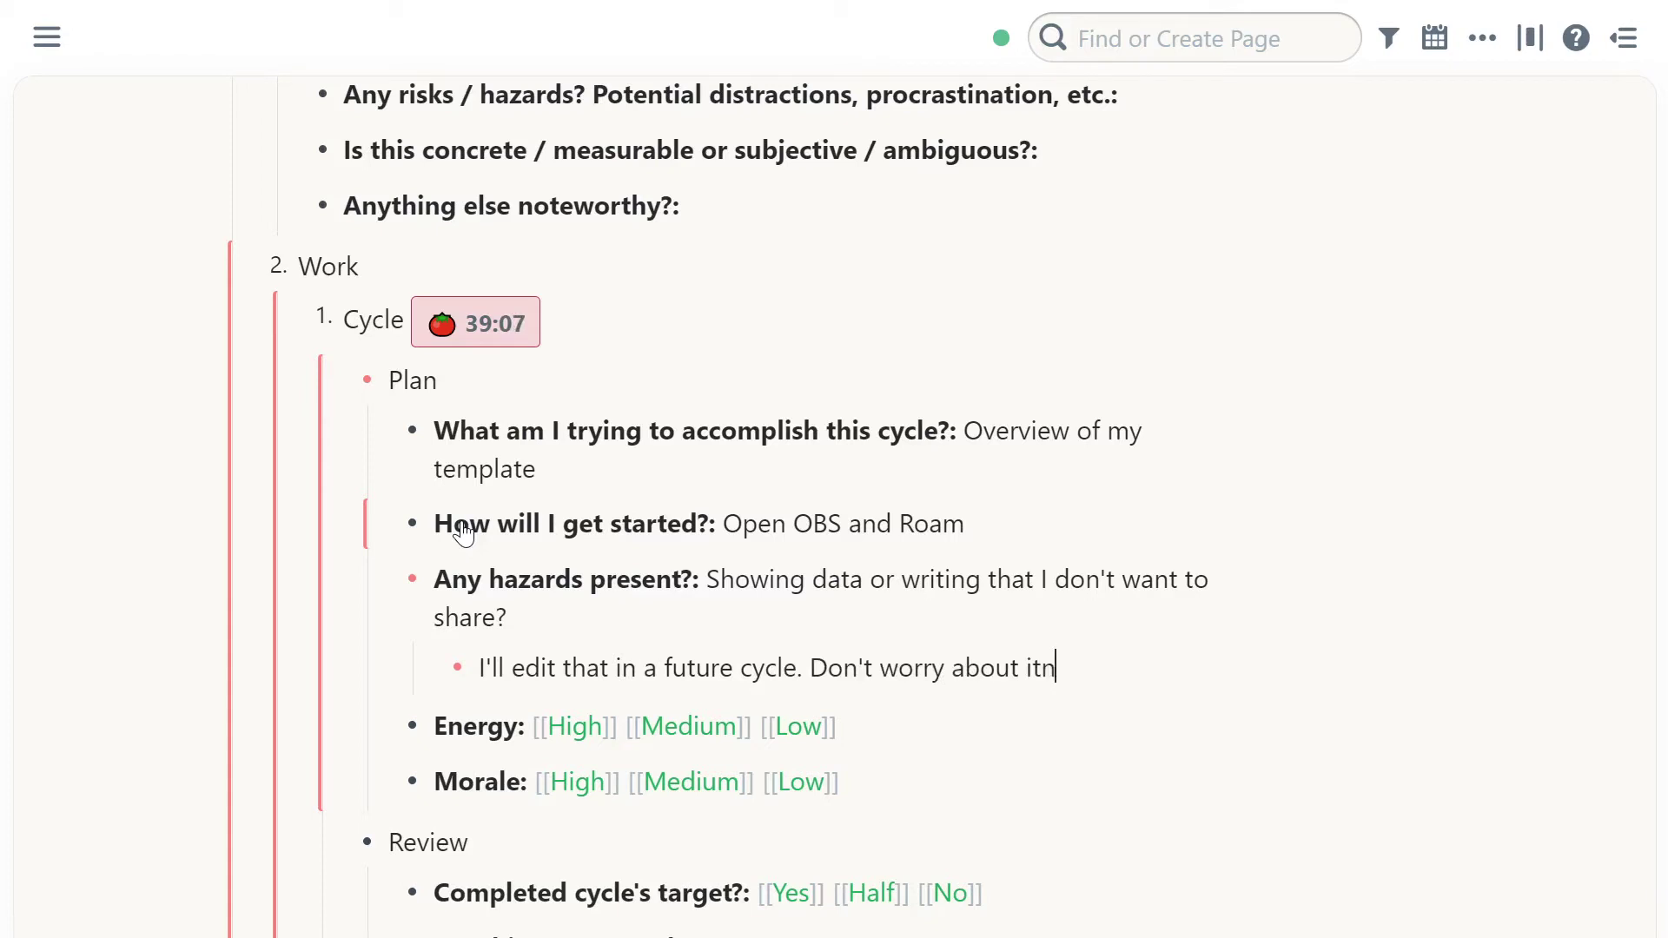
key(Left)
key(Left)
key(Left)
scroll(410, 534, down, 2)
Step: Remove Medium and Low from Energy and Morale, leaving High, then open the Energy page
click(616, 599)
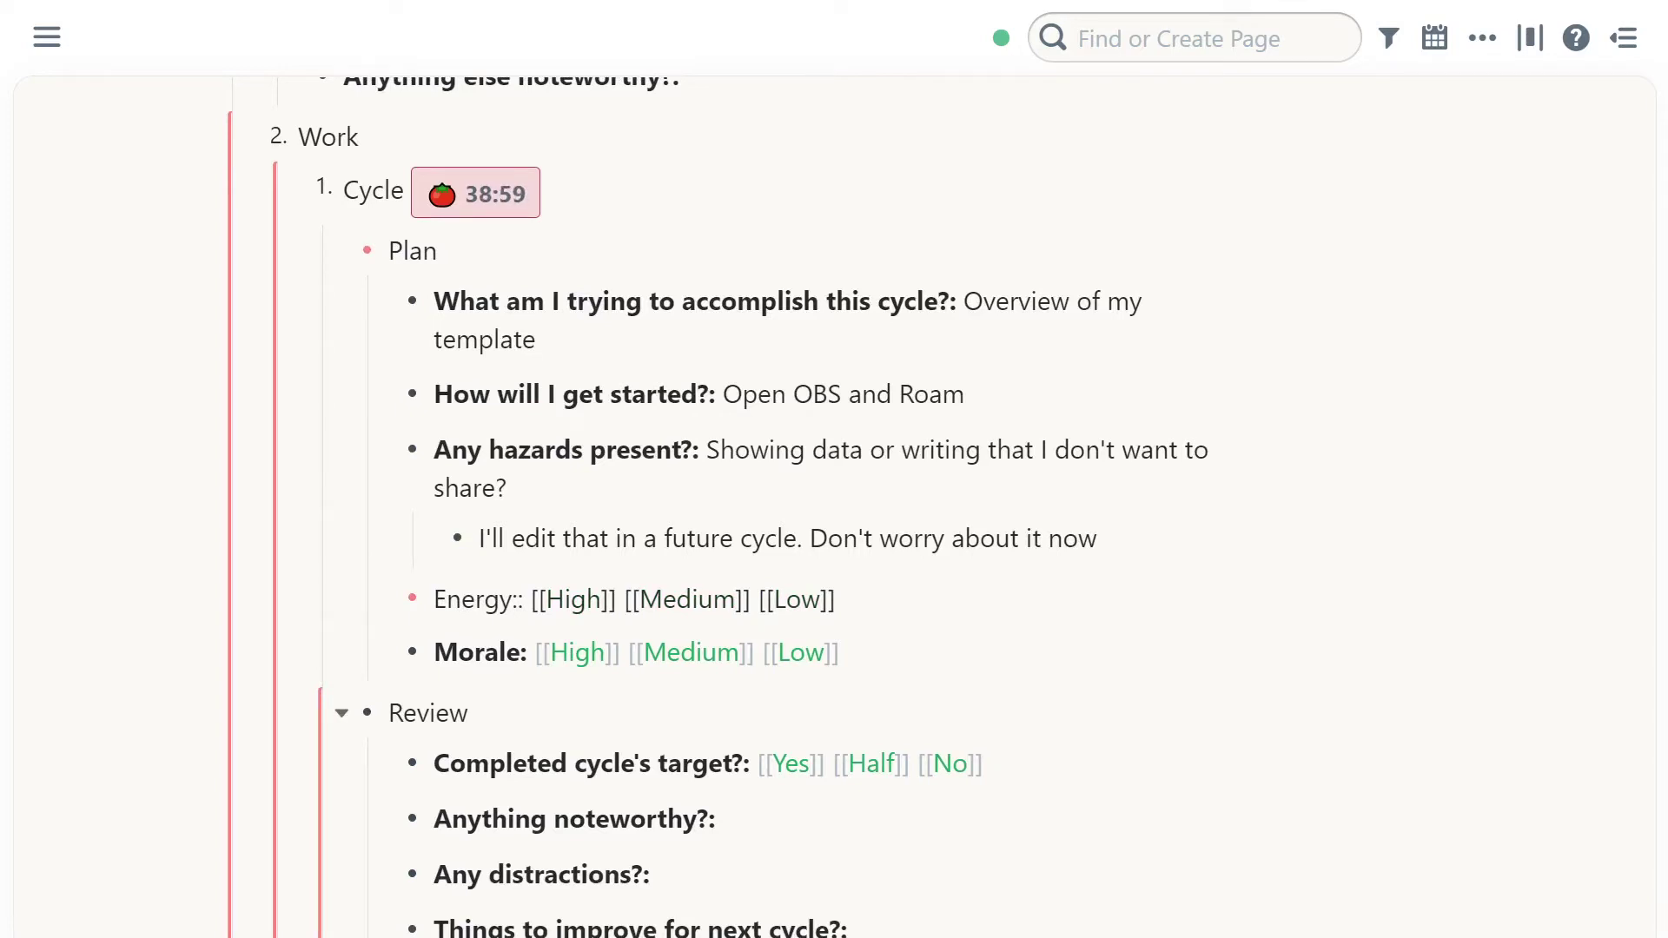
key(shift+End)
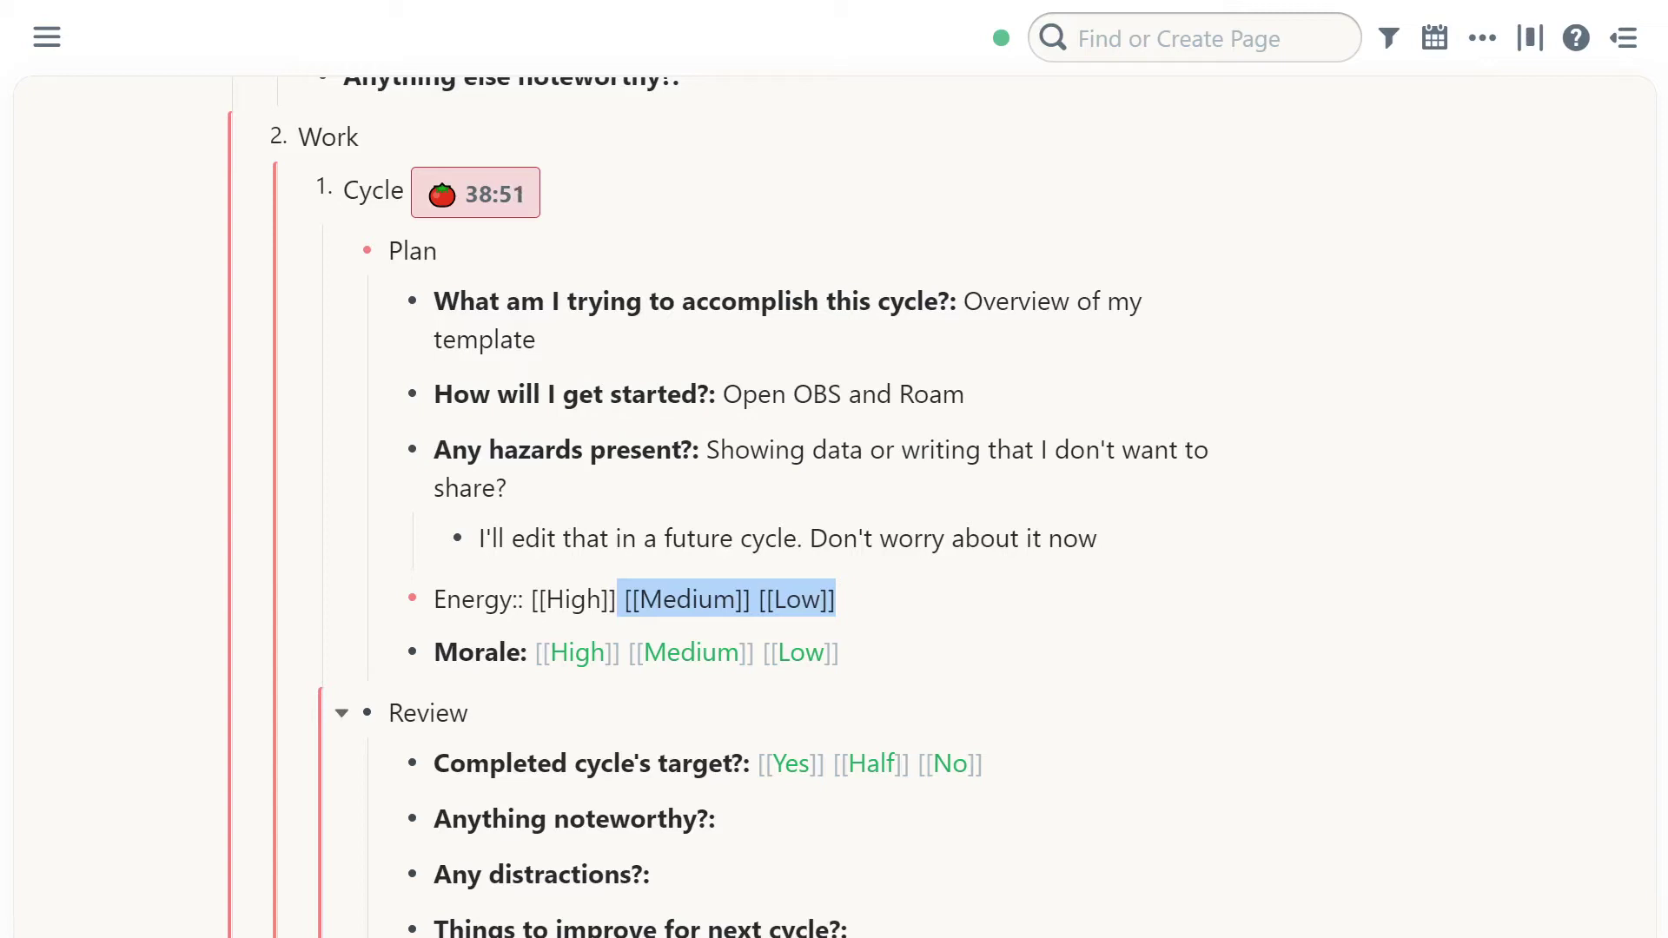
key(BackSpace)
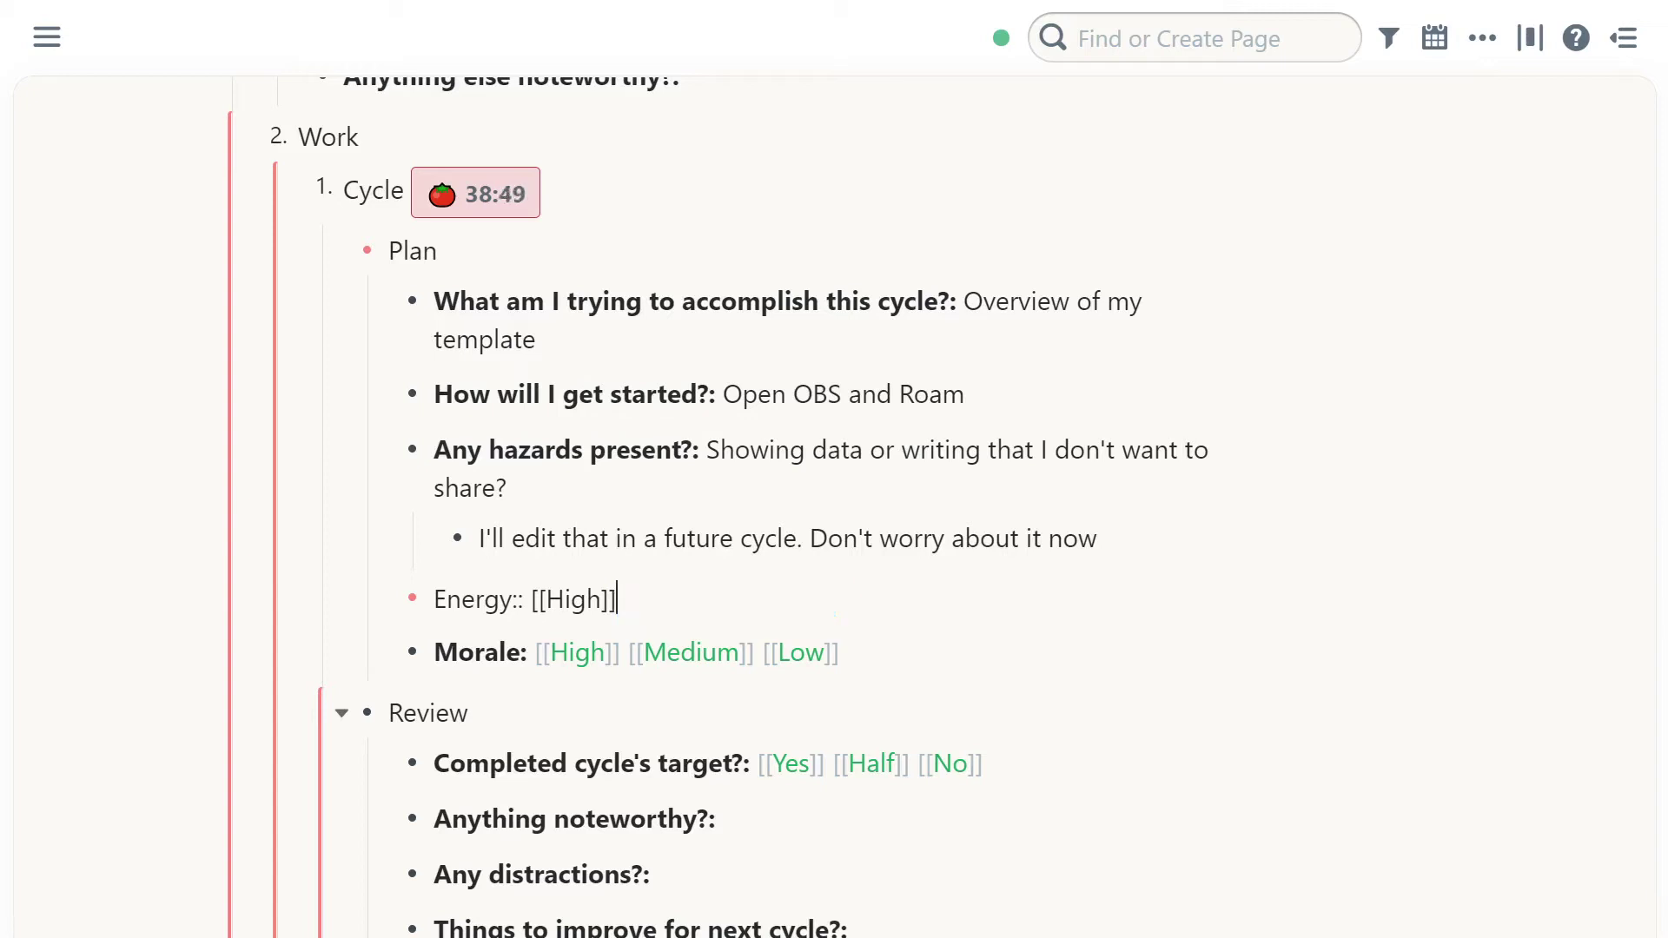
click(840, 654)
key(ctrl+shift+Left)
key(ctrl+shift+Left)
key(ctrl+shift+Left)
key(ctrl+shift+Left)
key(ctrl+shift+Left)
key(ctrl+shift+Left)
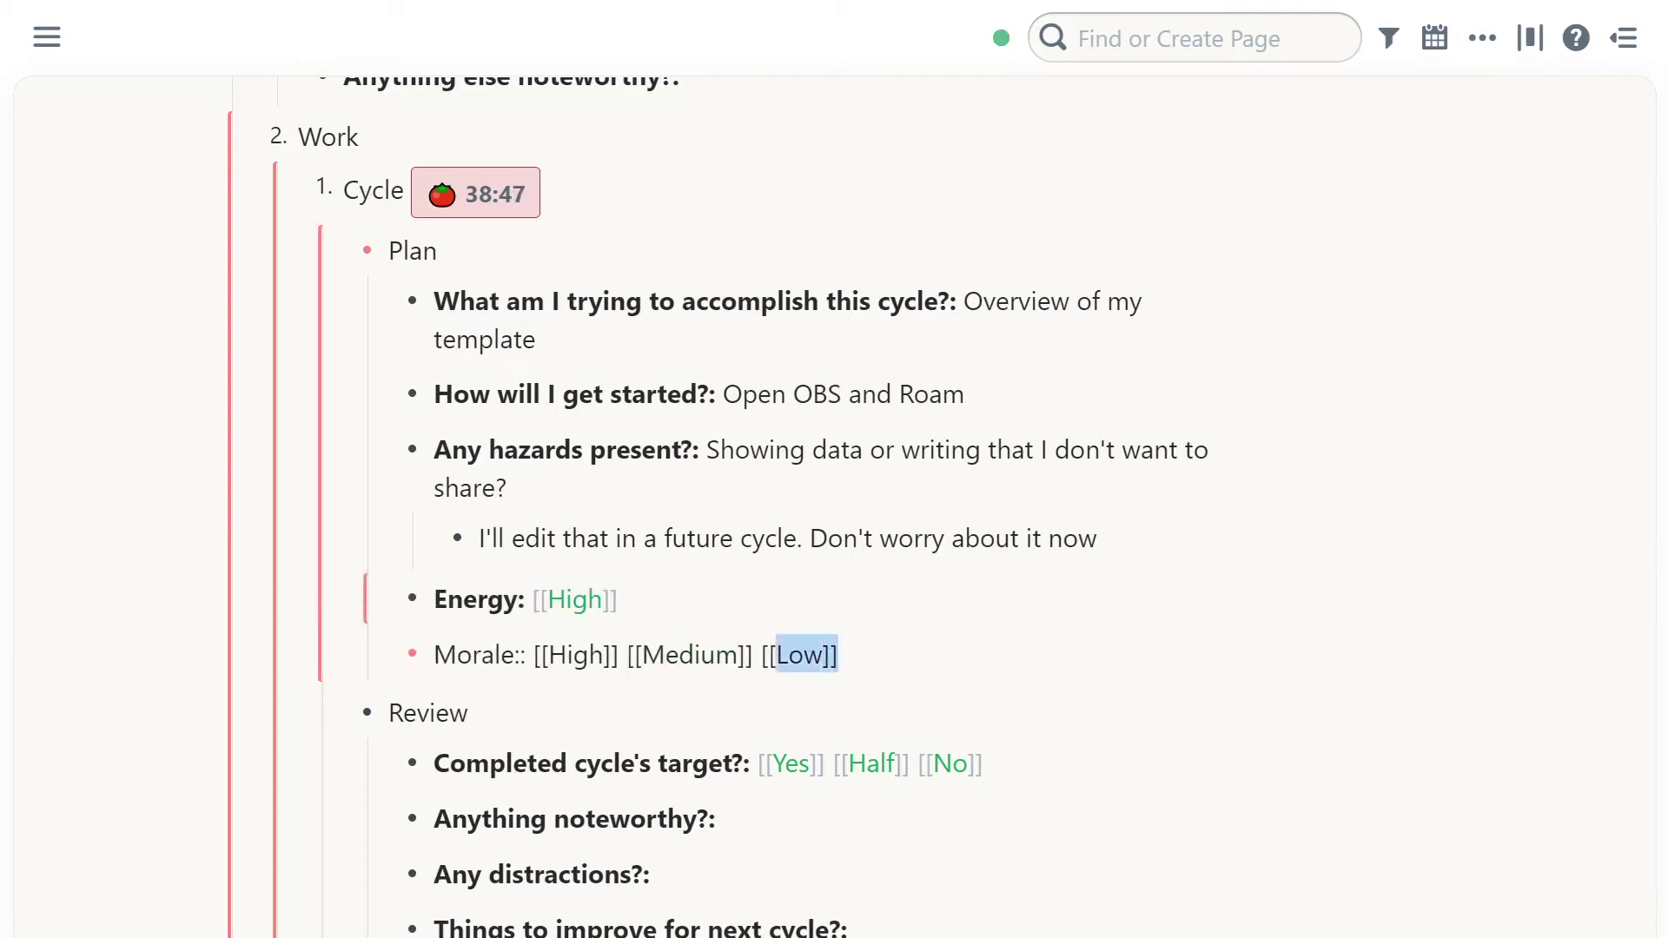
key(BackSpace)
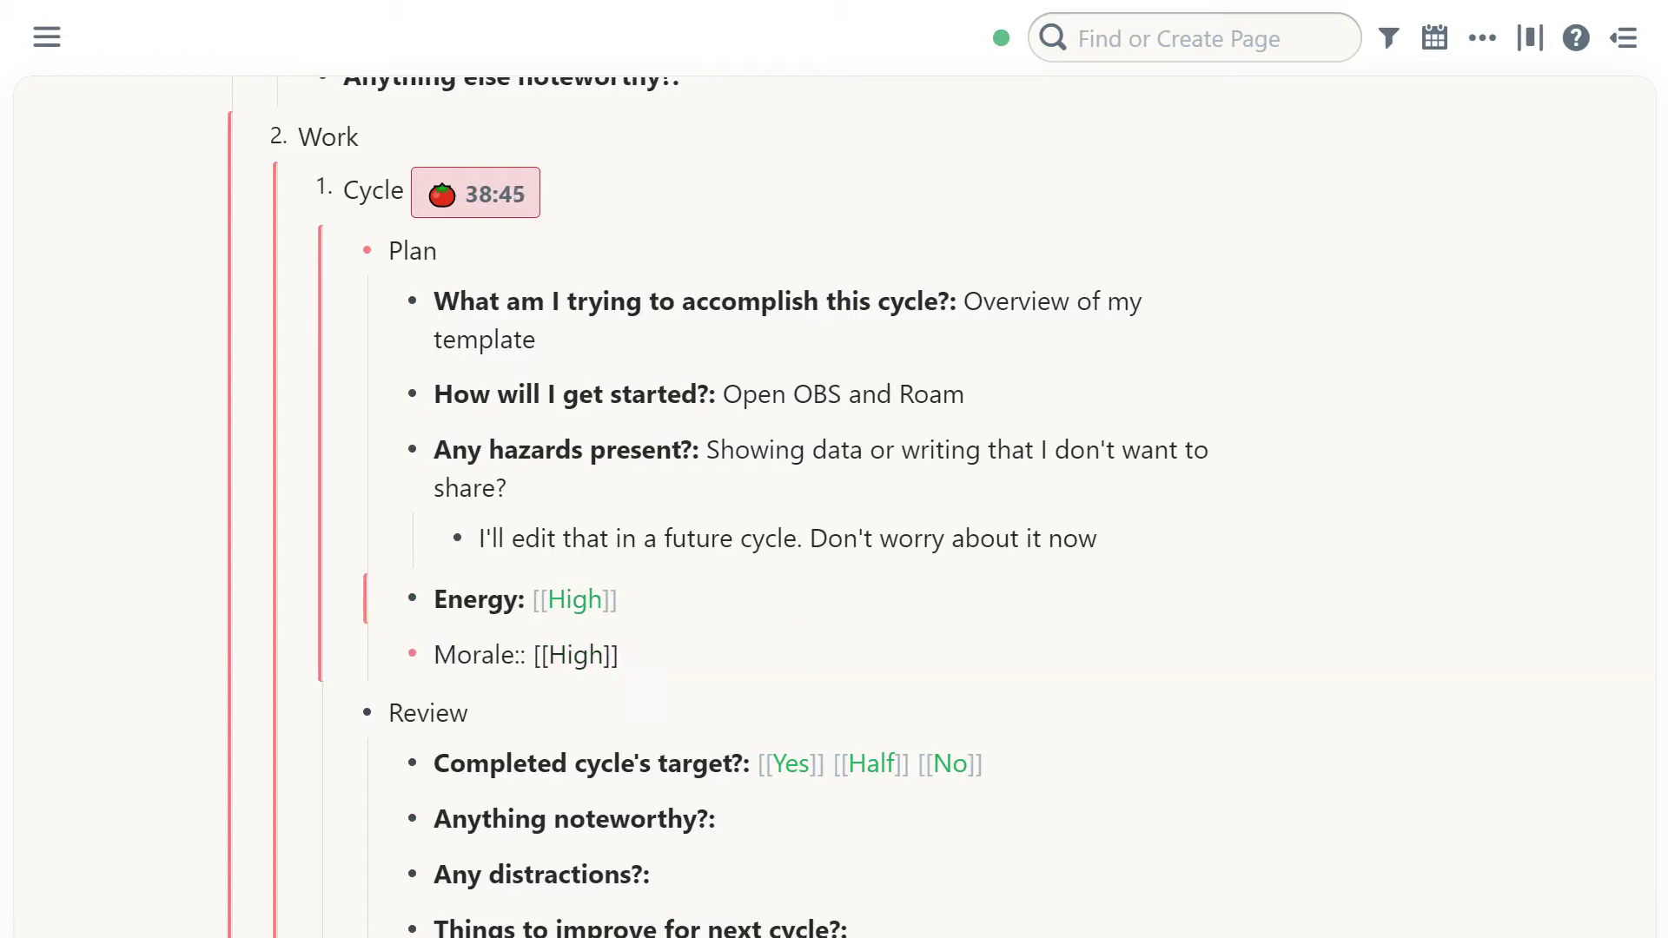
click(76, 457)
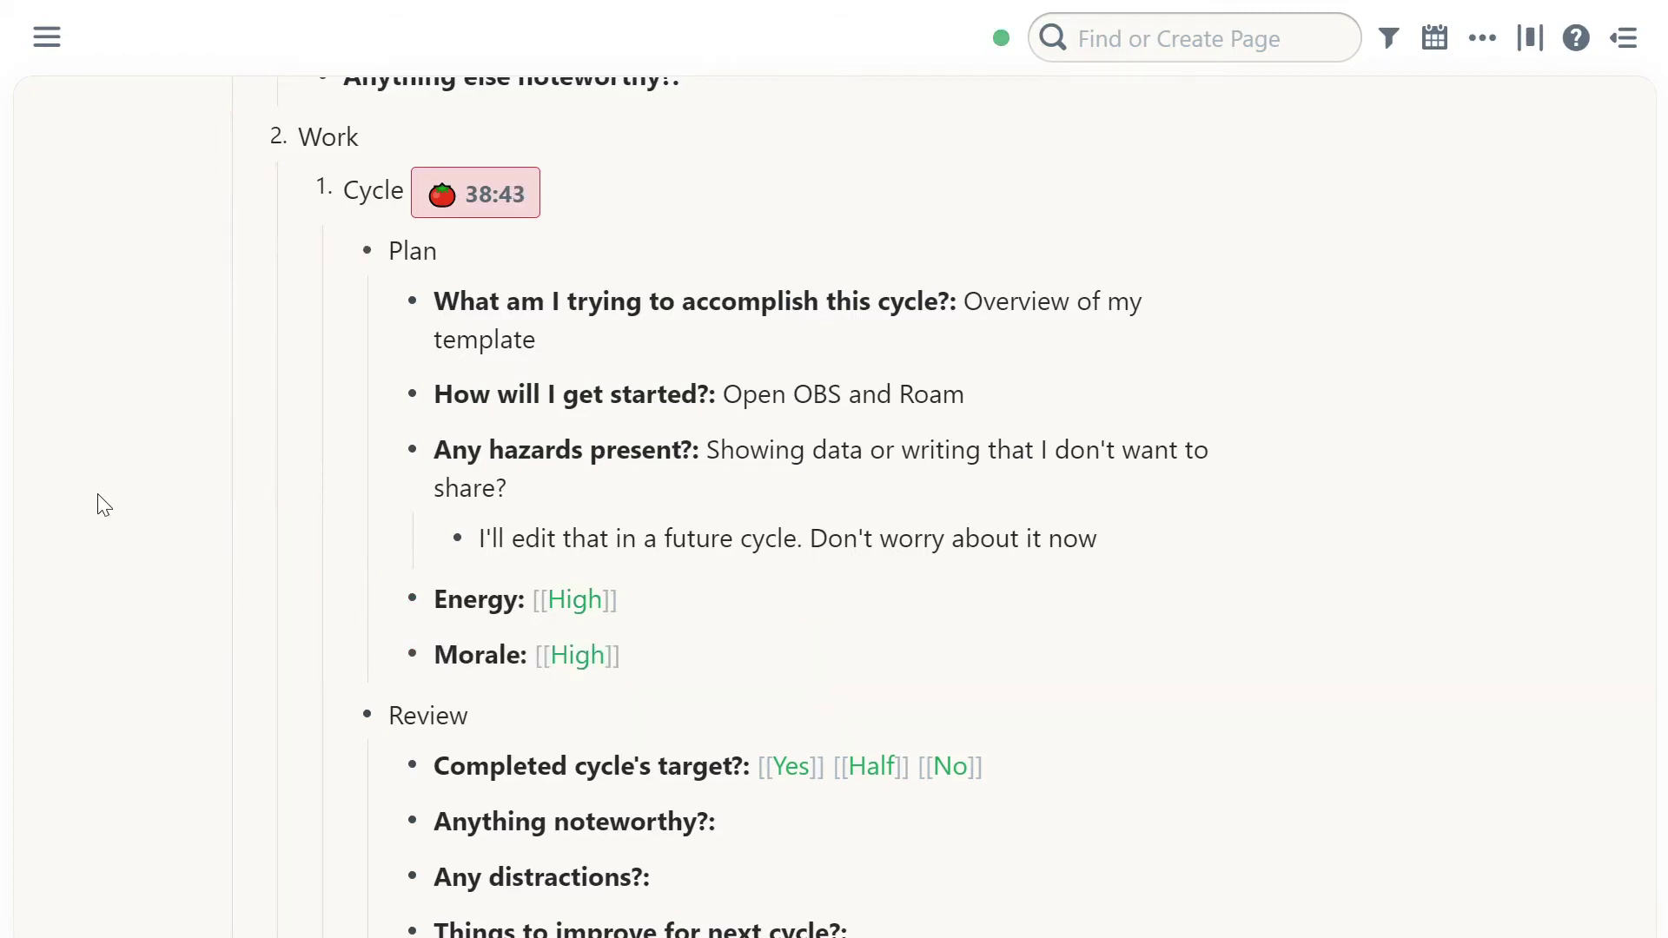
click(493, 608)
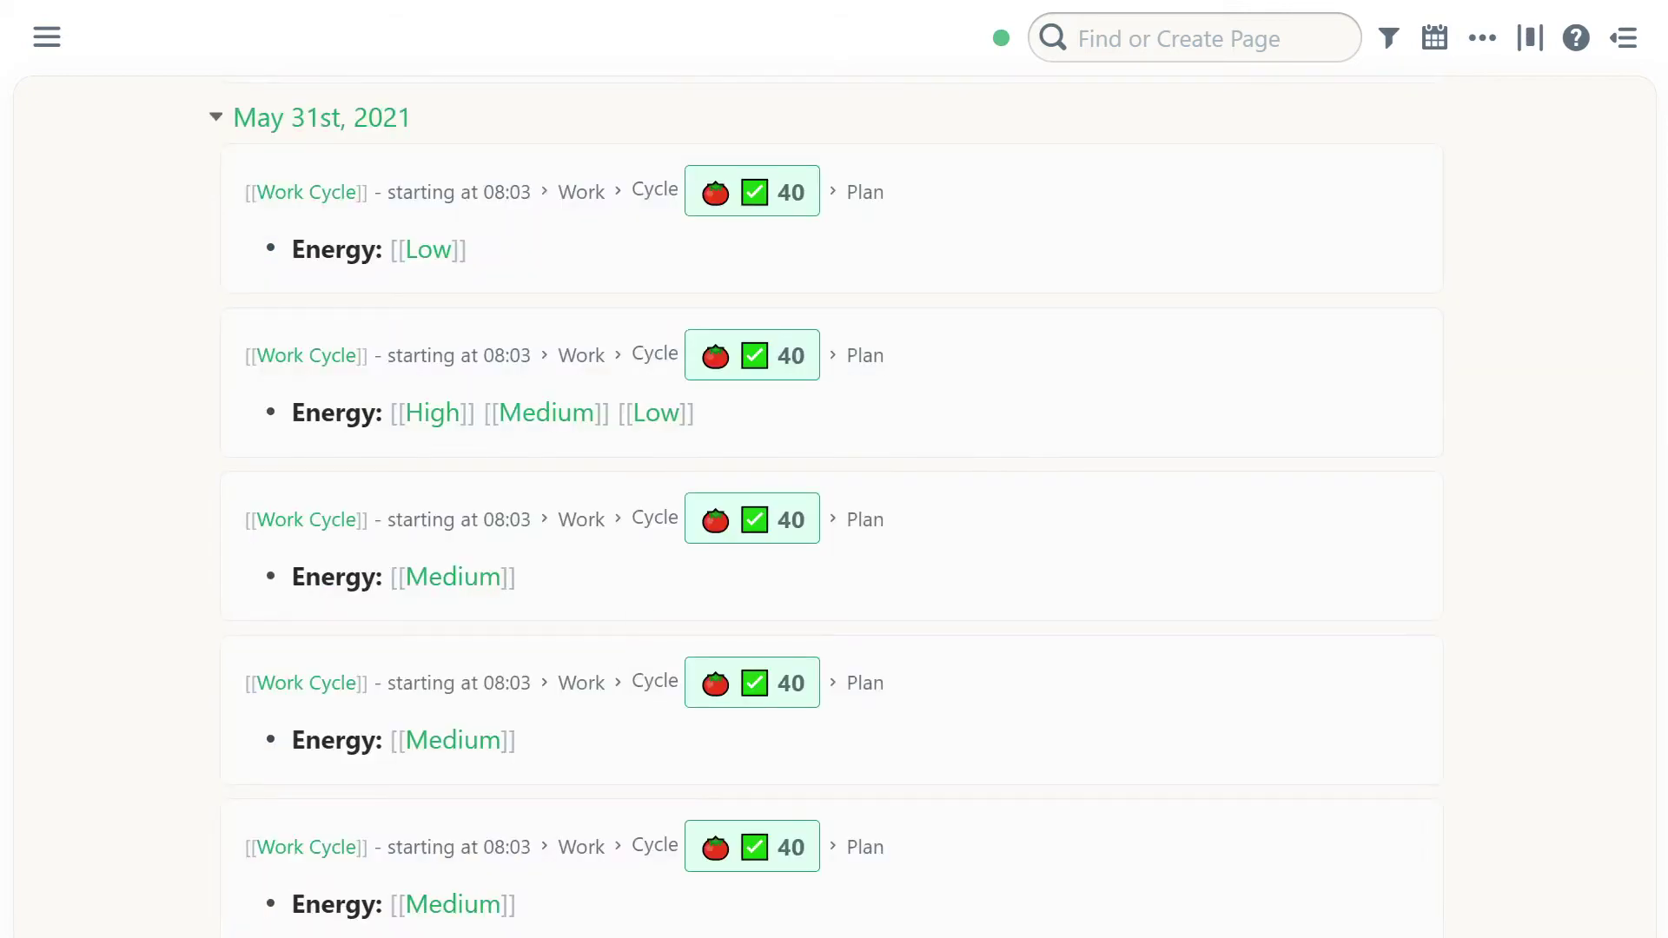
Step: Delete the High, Medium and Low options from the May 31st Energy entry
scroll(644, 578, up, 5)
scroll(635, 605, down, 3)
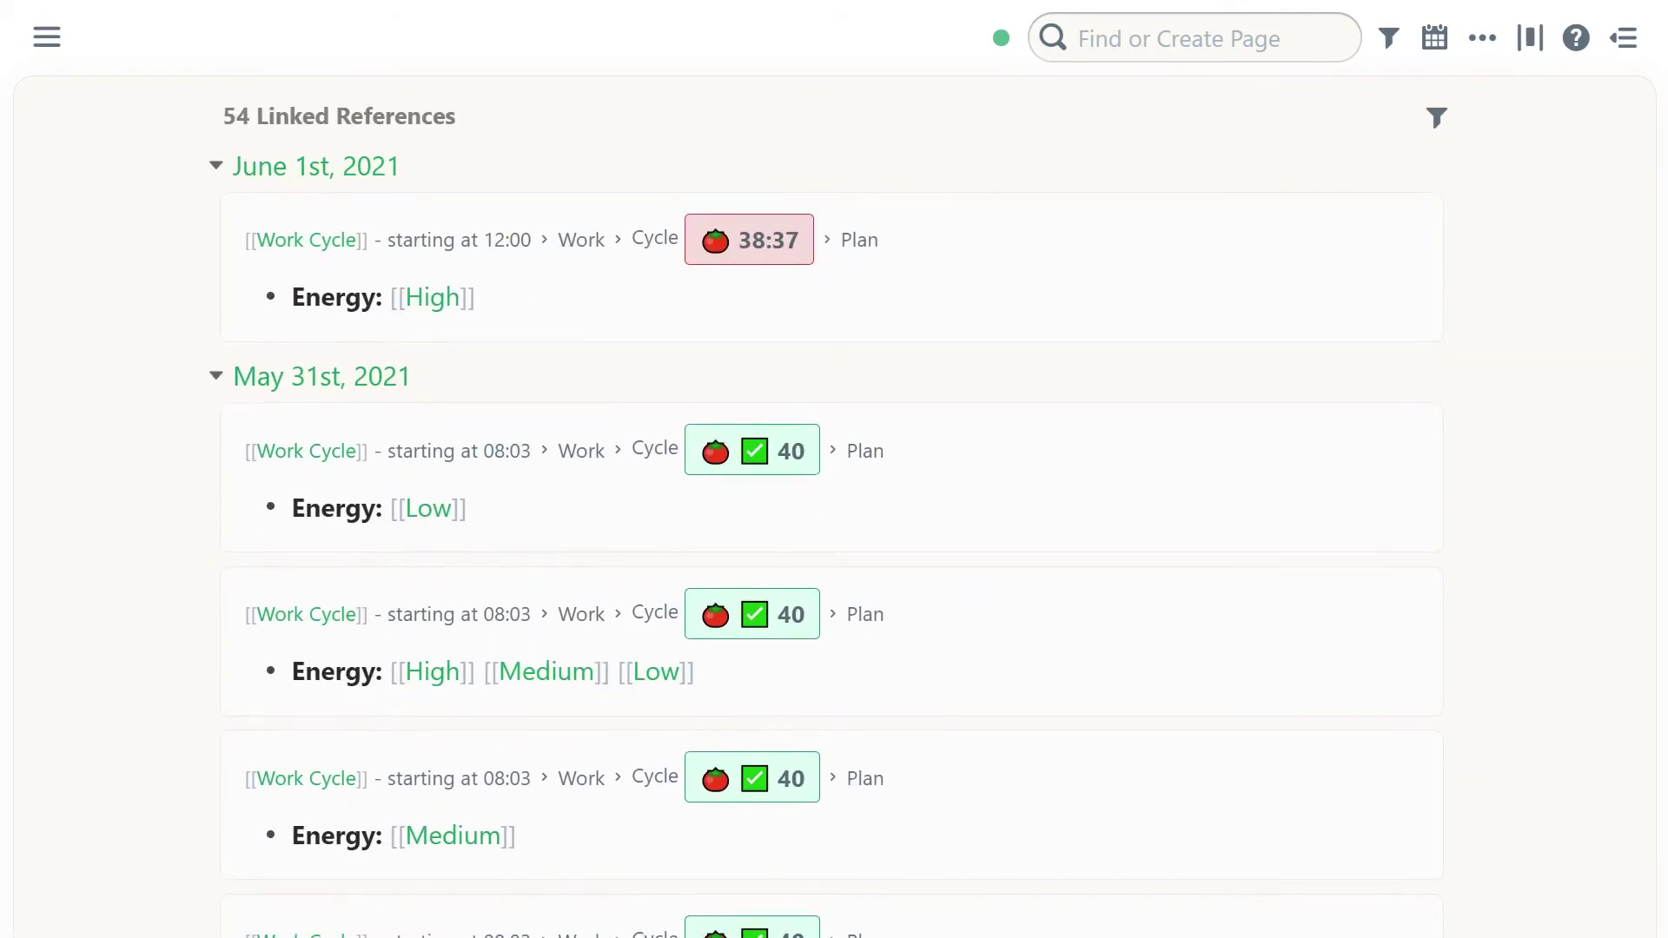
scroll(518, 316, up, 3)
scroll(533, 473, down, 5)
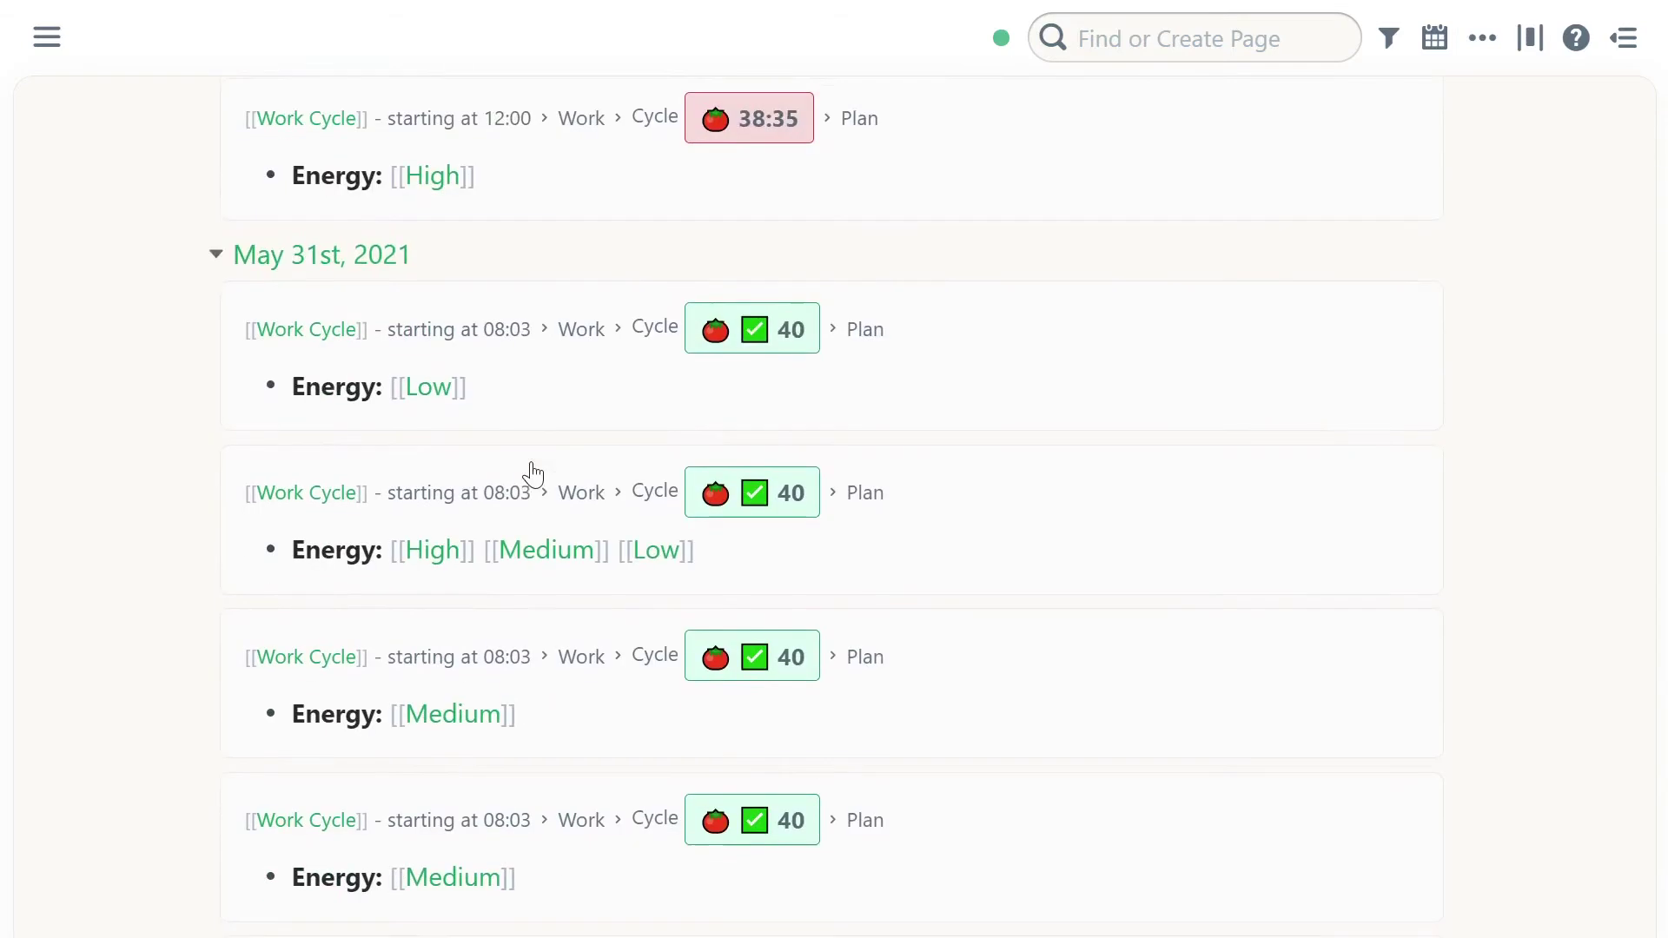
click(475, 542)
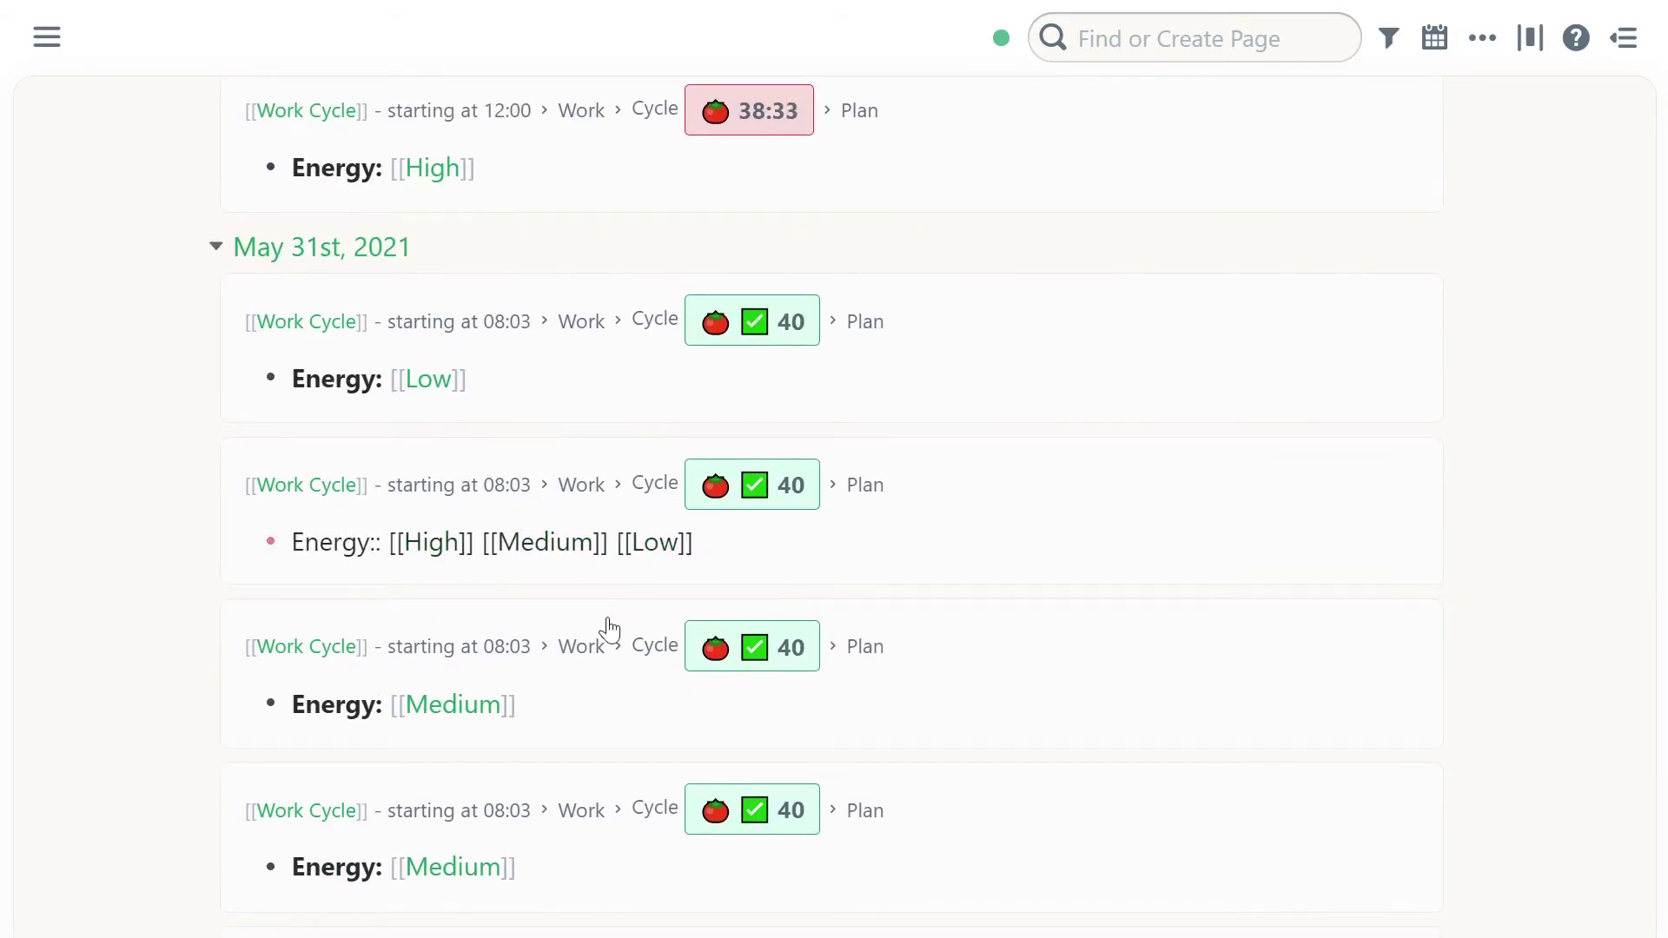
key(ctrl+Left)
key(ctrl+Left)
key(ctrl+Left)
key(shift+End)
key(Delete)
click(142, 544)
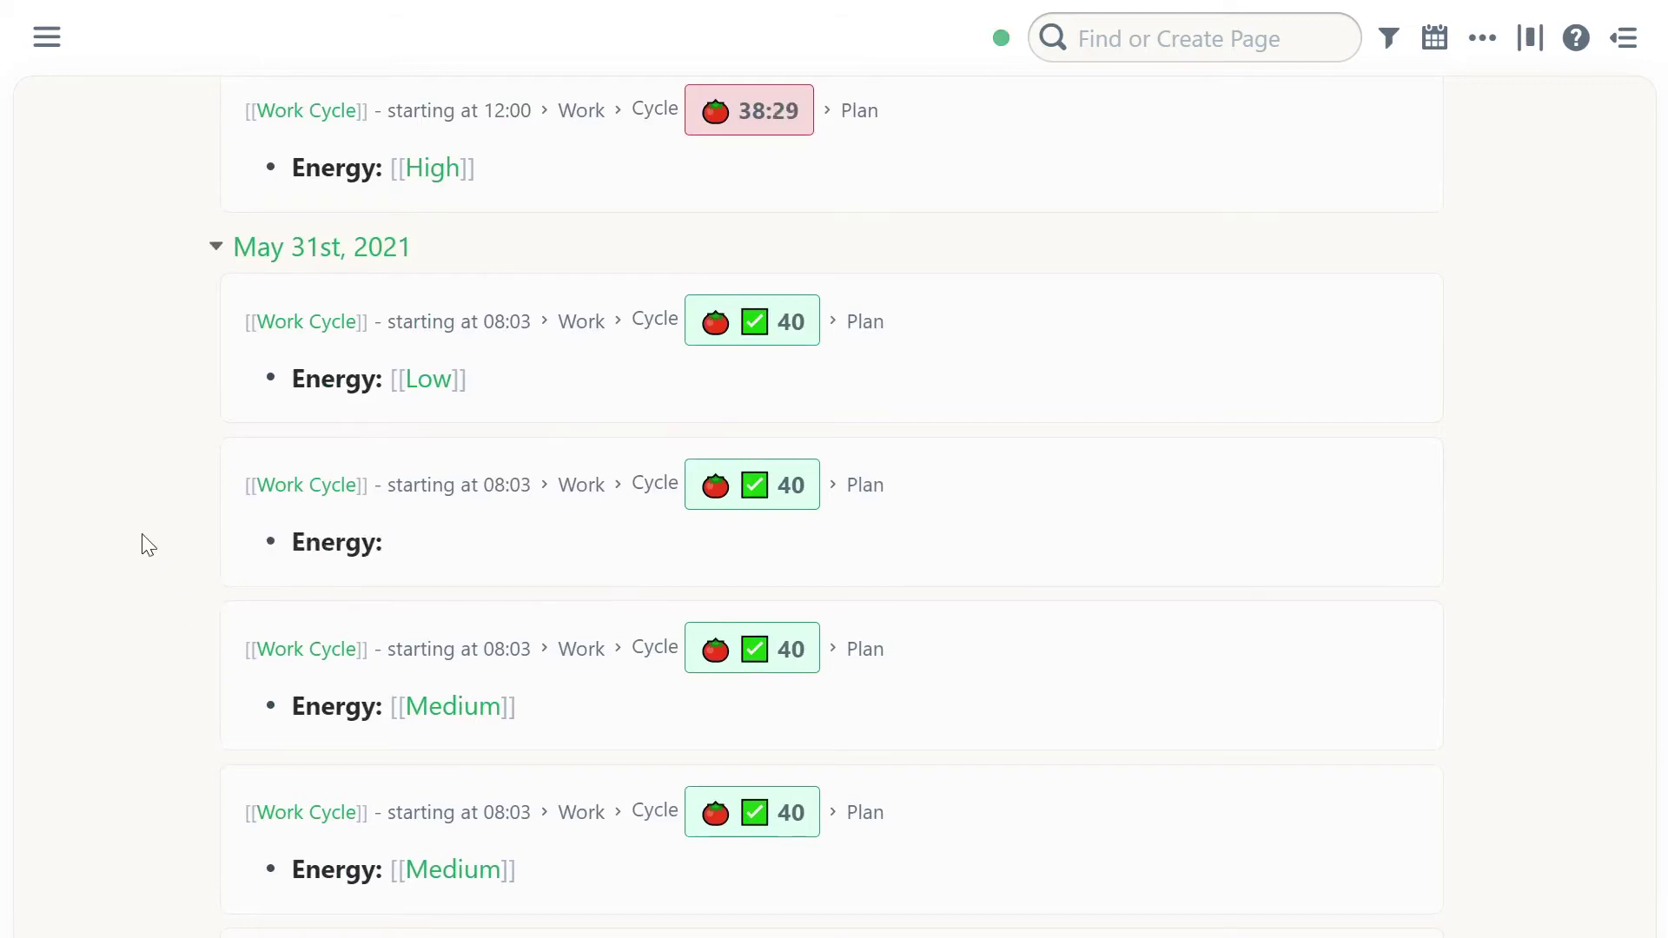
Step: Show the June 1st Work Cycle block on its own via its reference breadcrumb
scroll(141, 543, up, 4)
scroll(461, 551, down, 12)
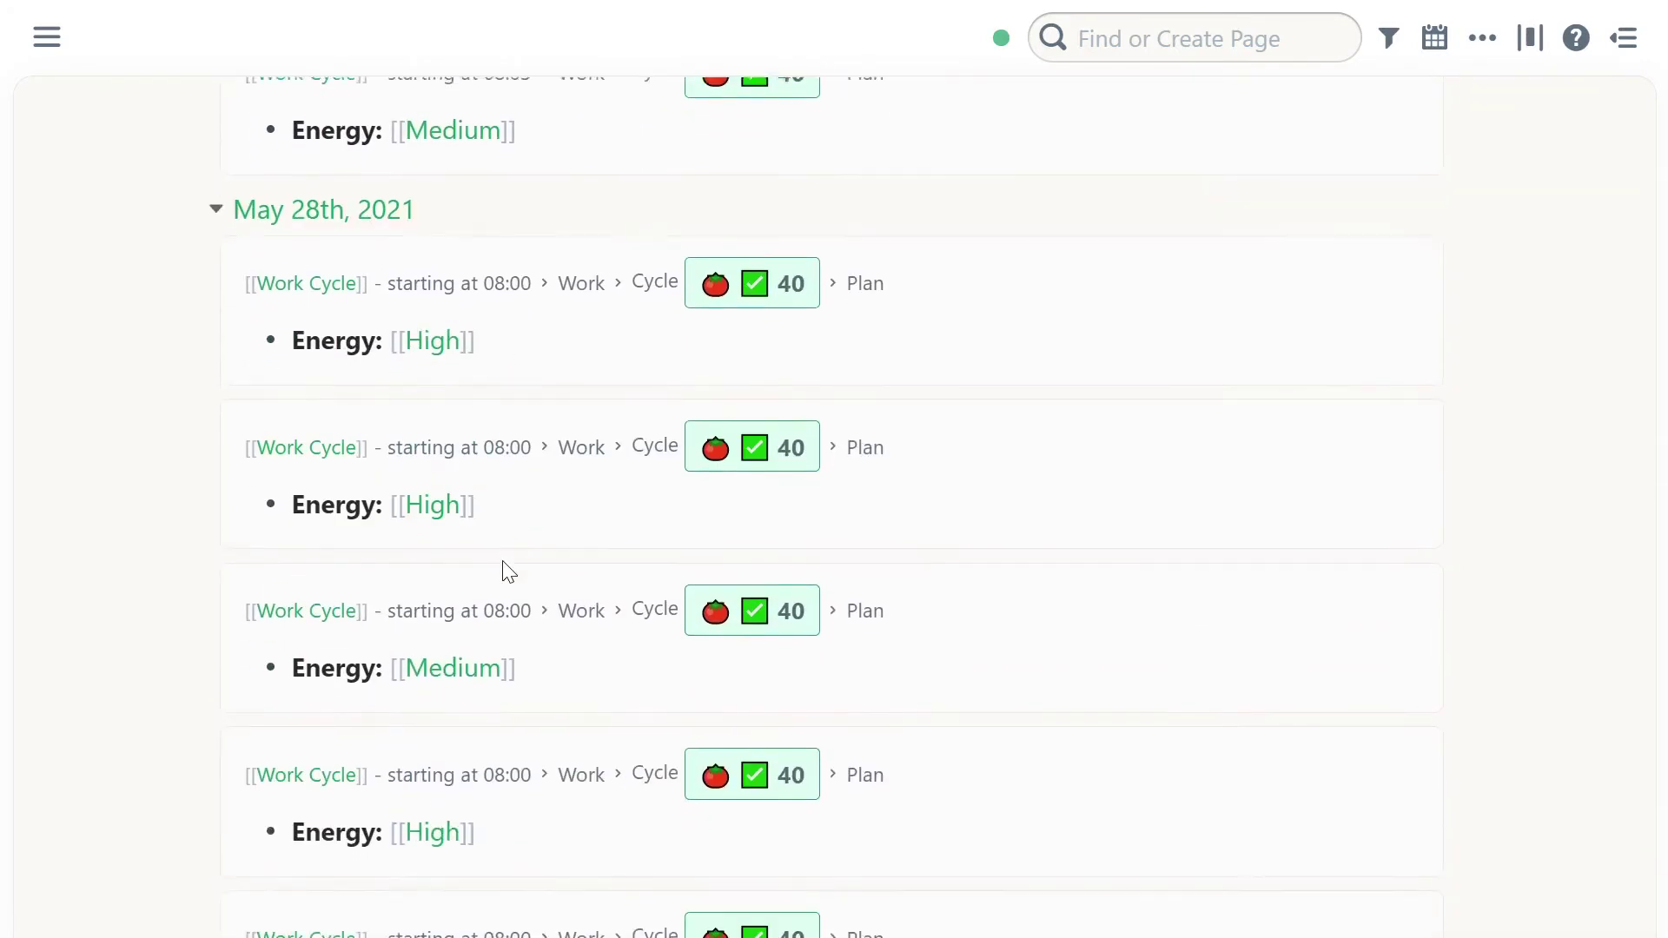
scroll(509, 573, down, 10)
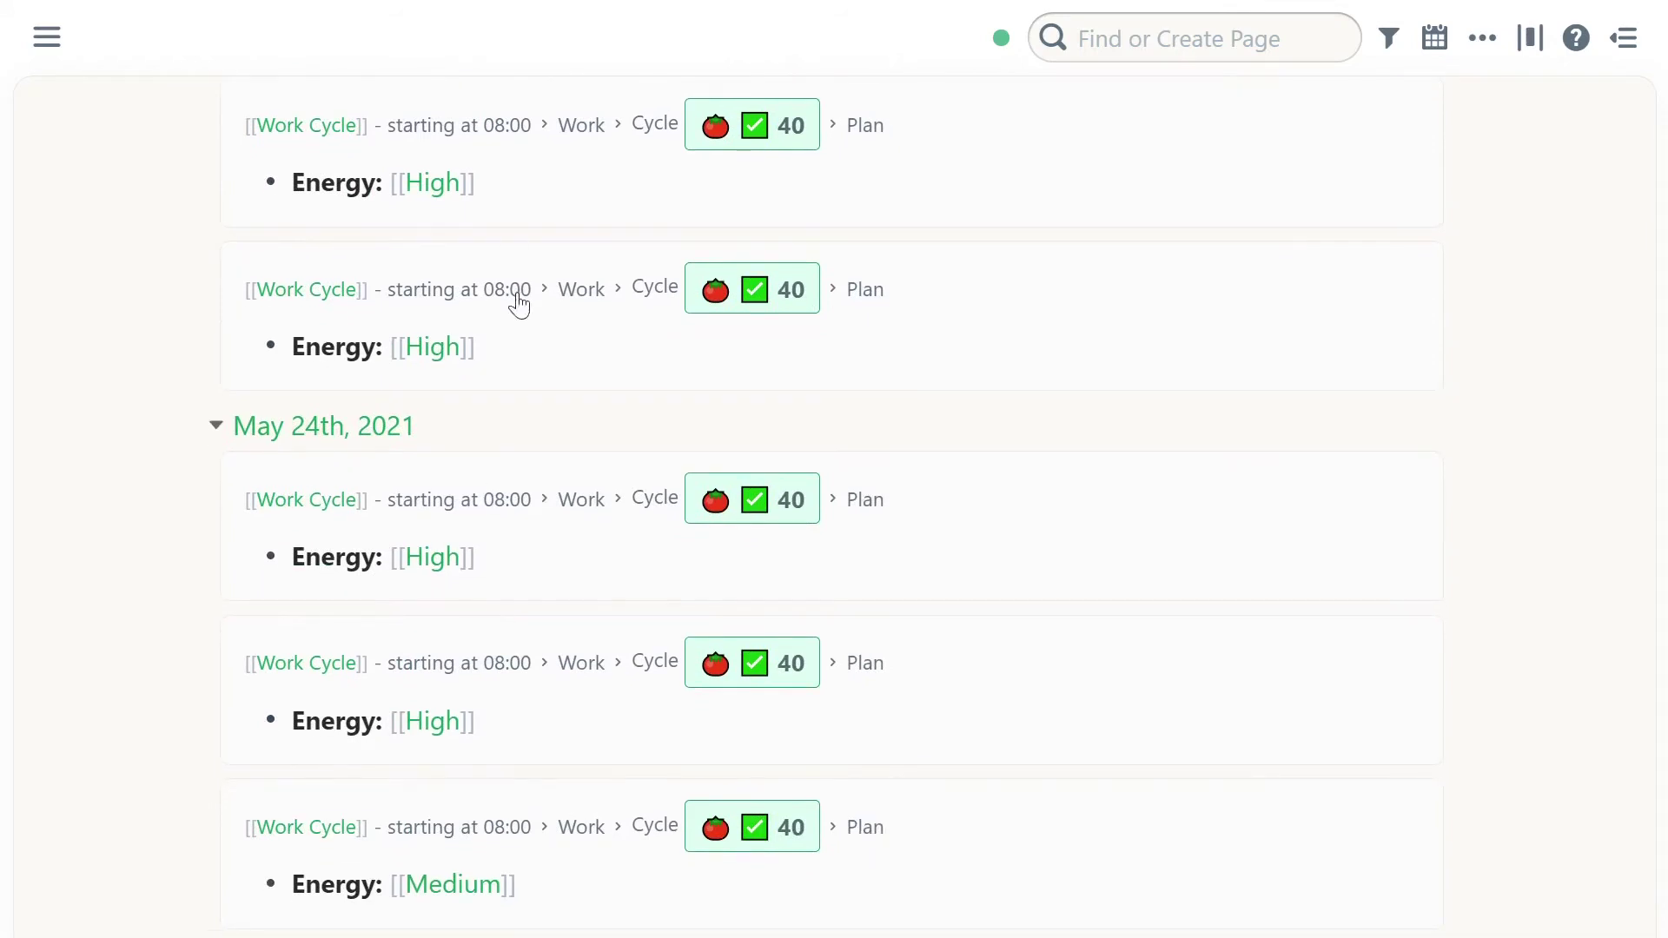
scroll(519, 304, down, 10)
scroll(504, 408, up, 5)
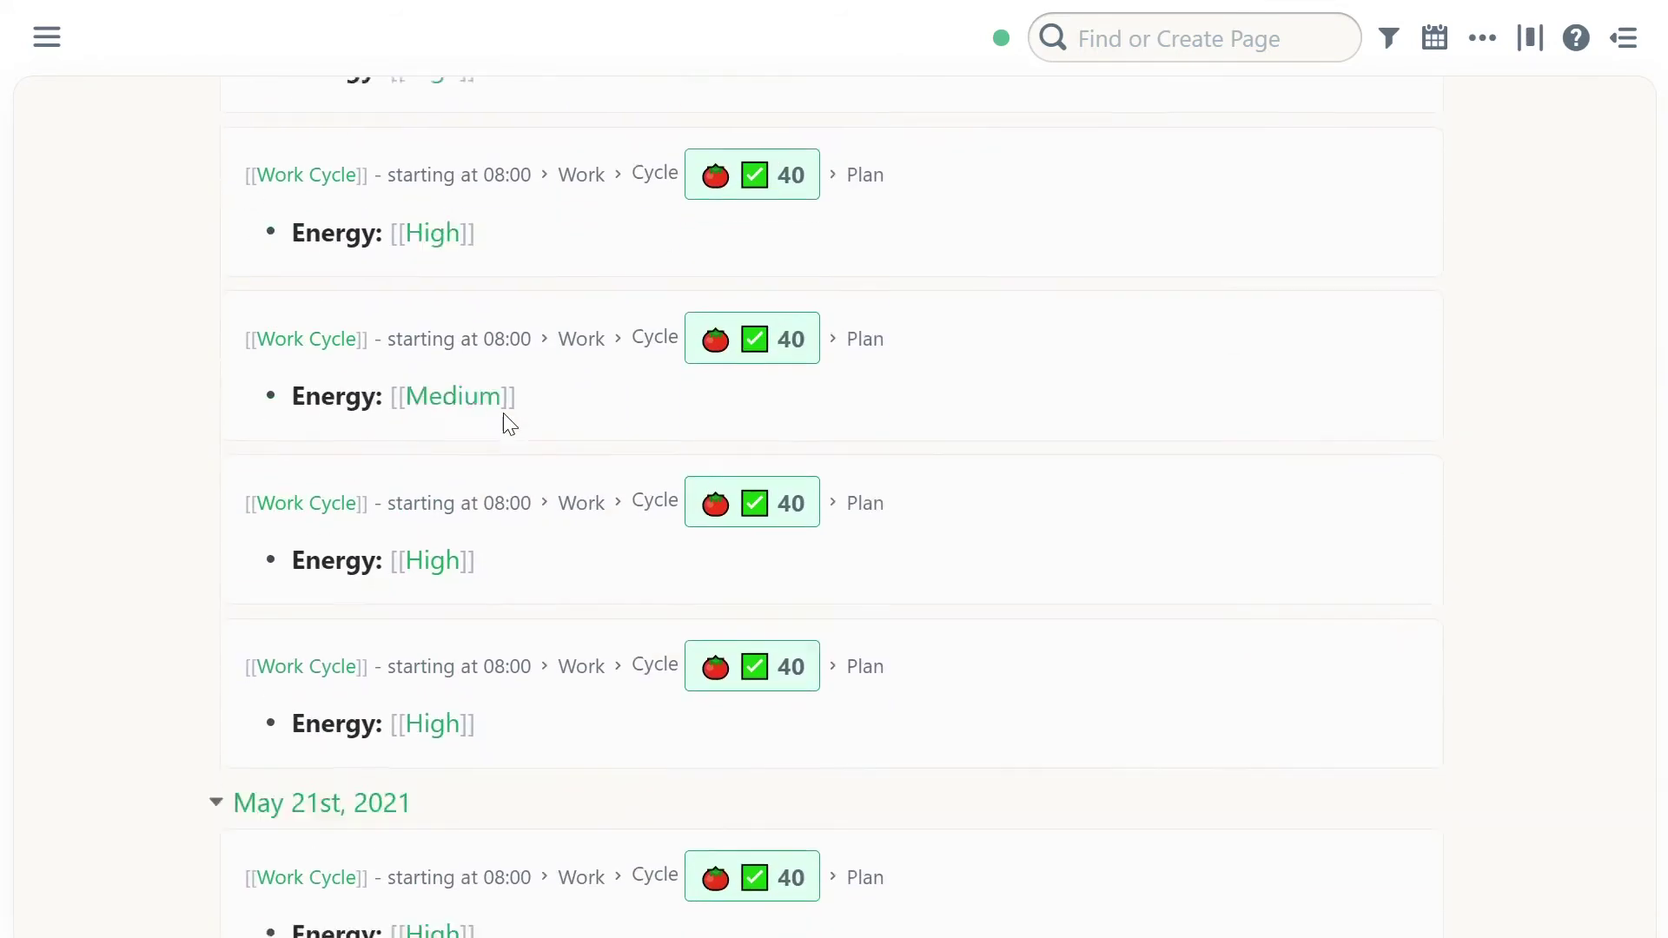
scroll(503, 414, up, 15)
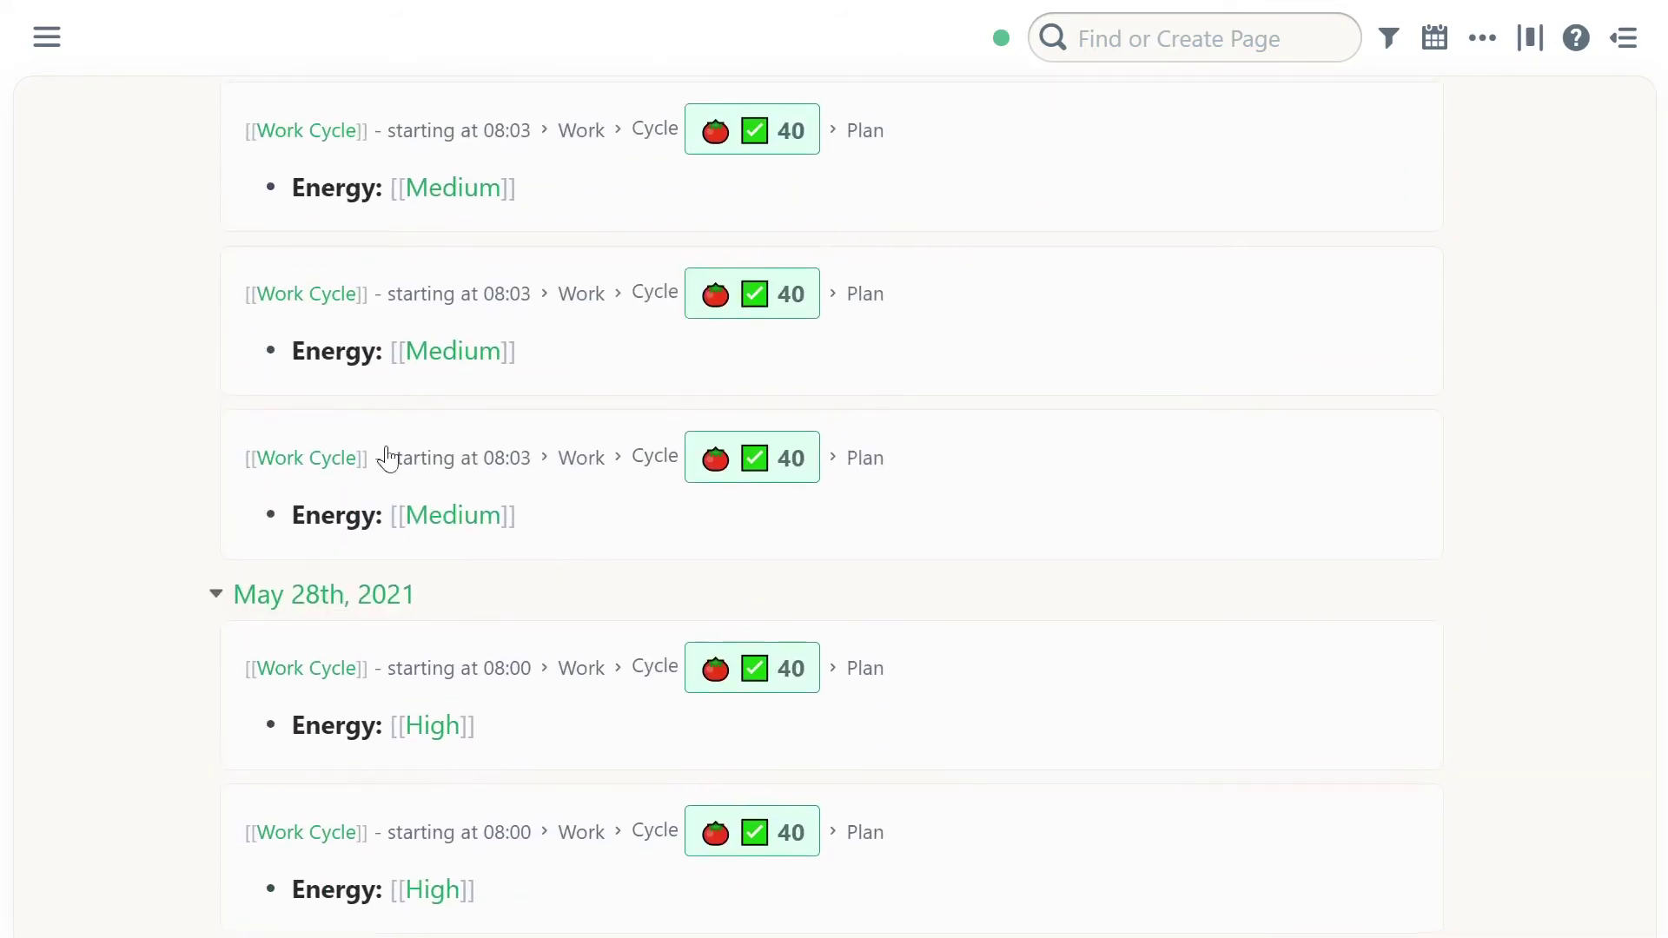
scroll(591, 512, up, 4)
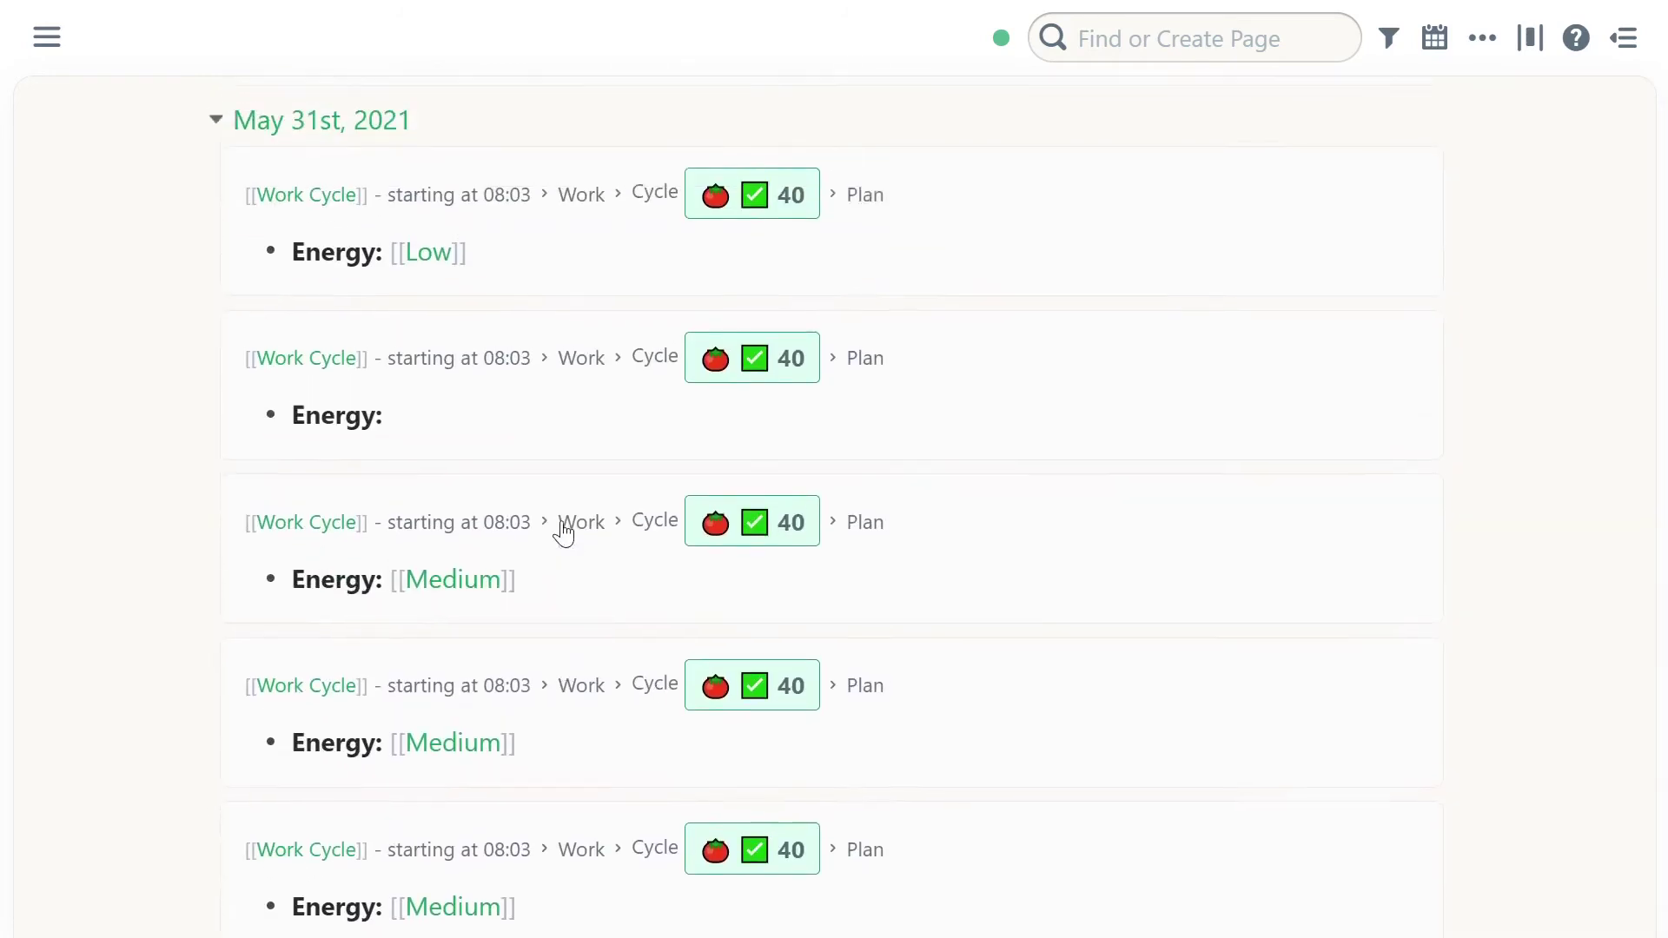
scroll(522, 504, up, 3)
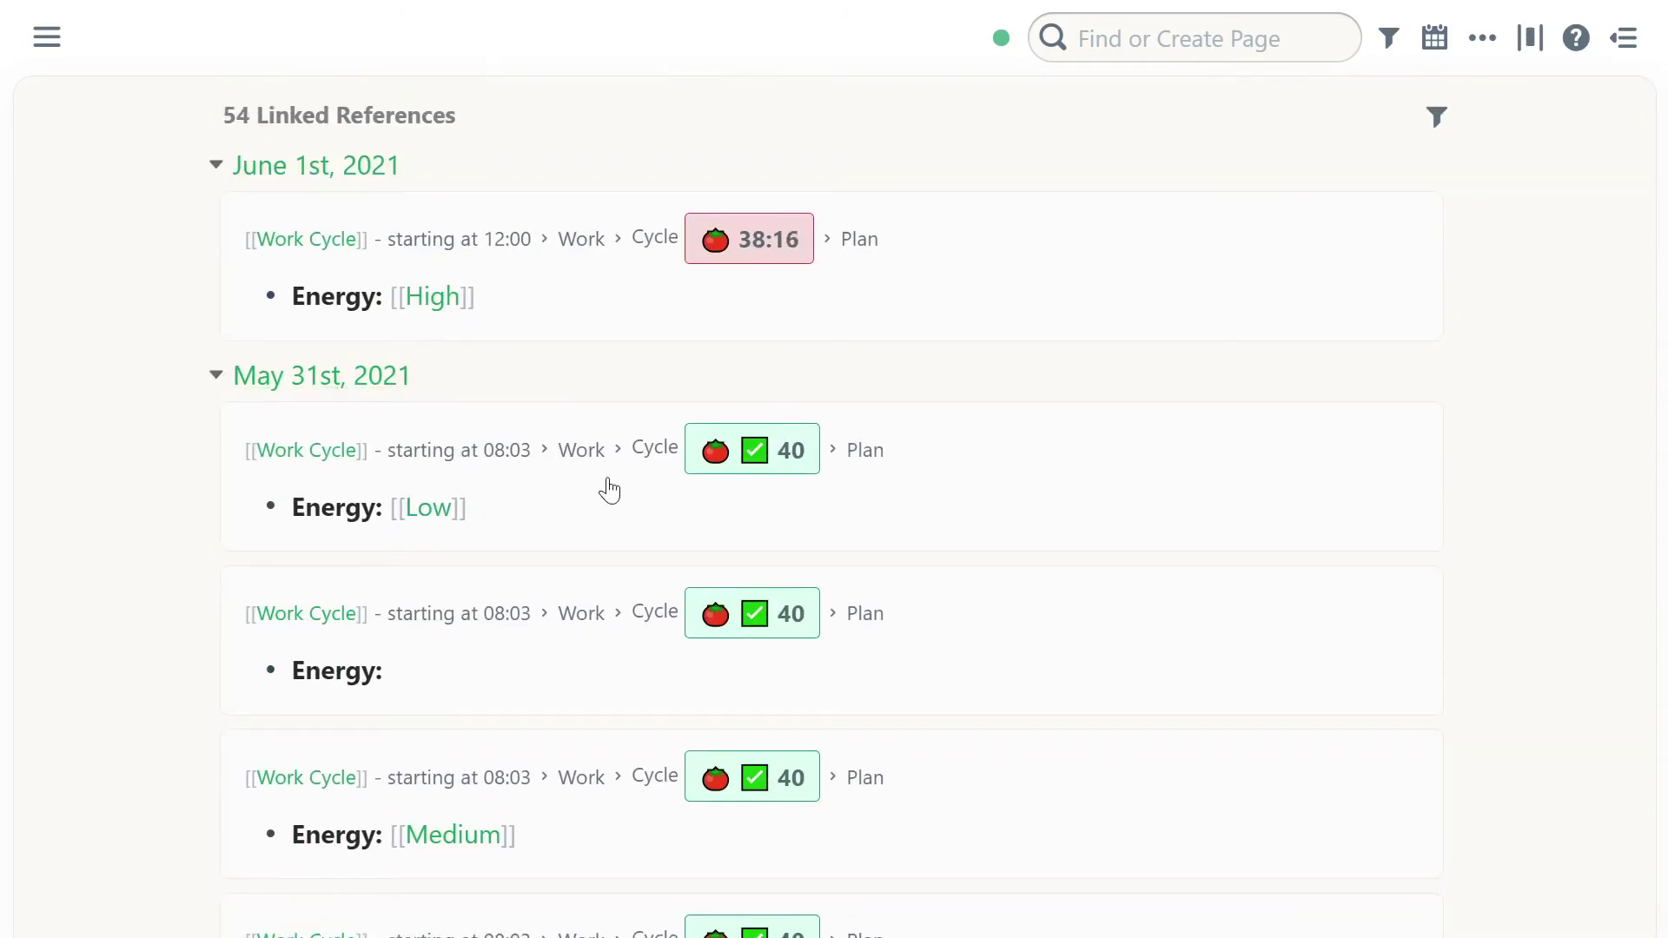
scroll(603, 495, up, 3)
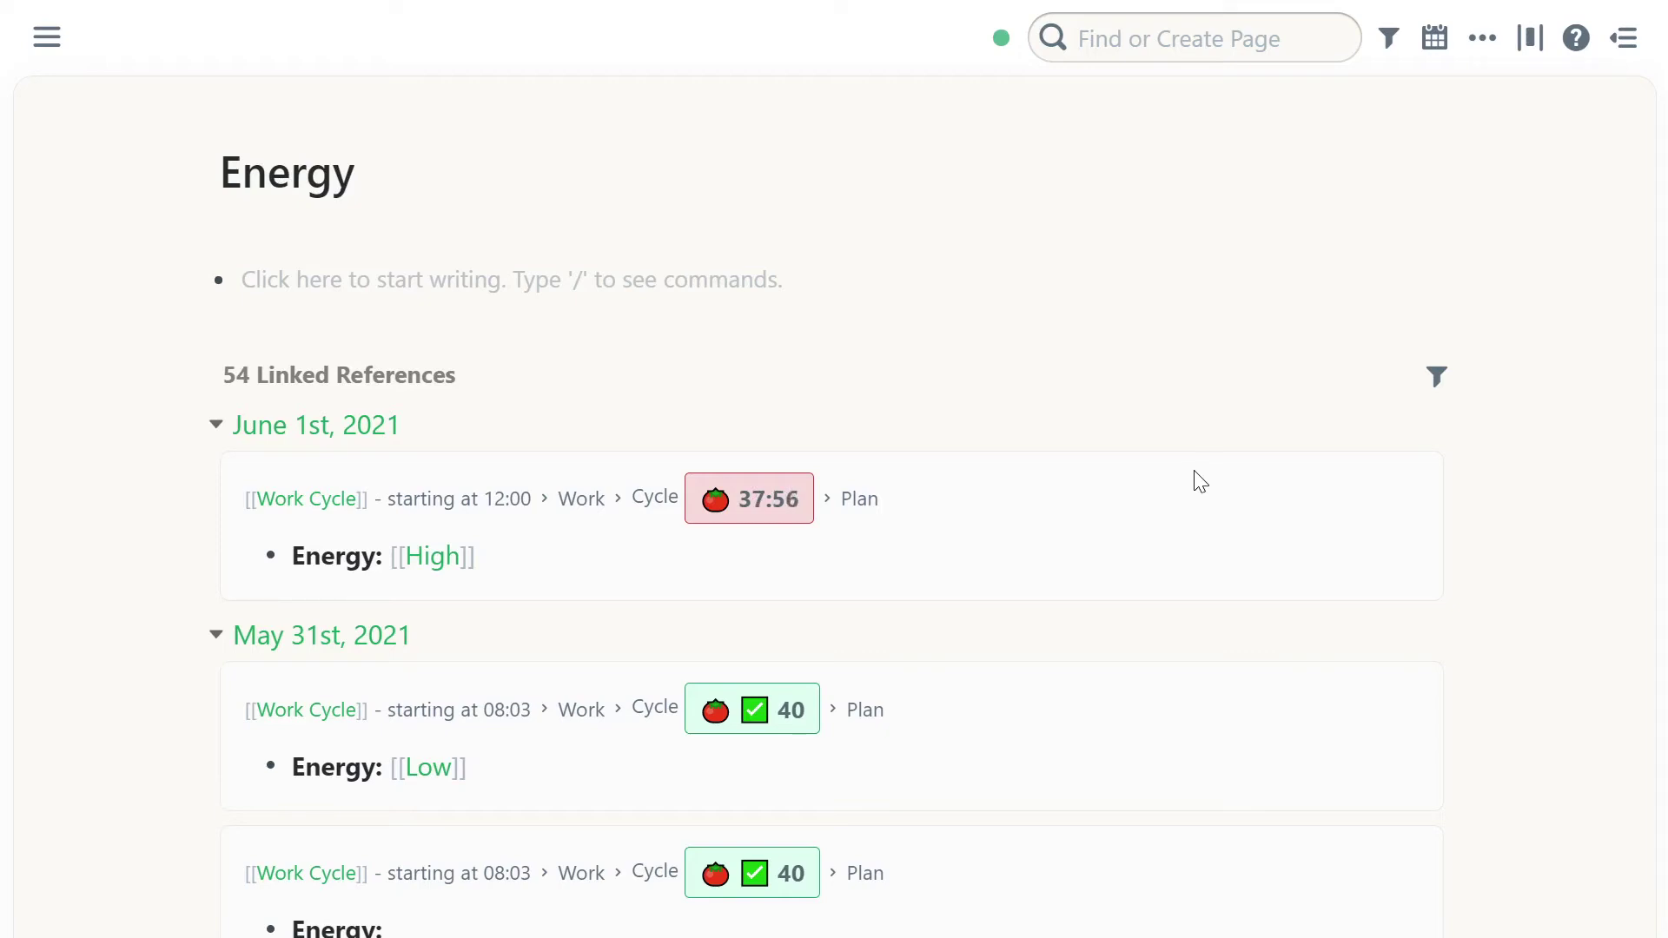
click(459, 499)
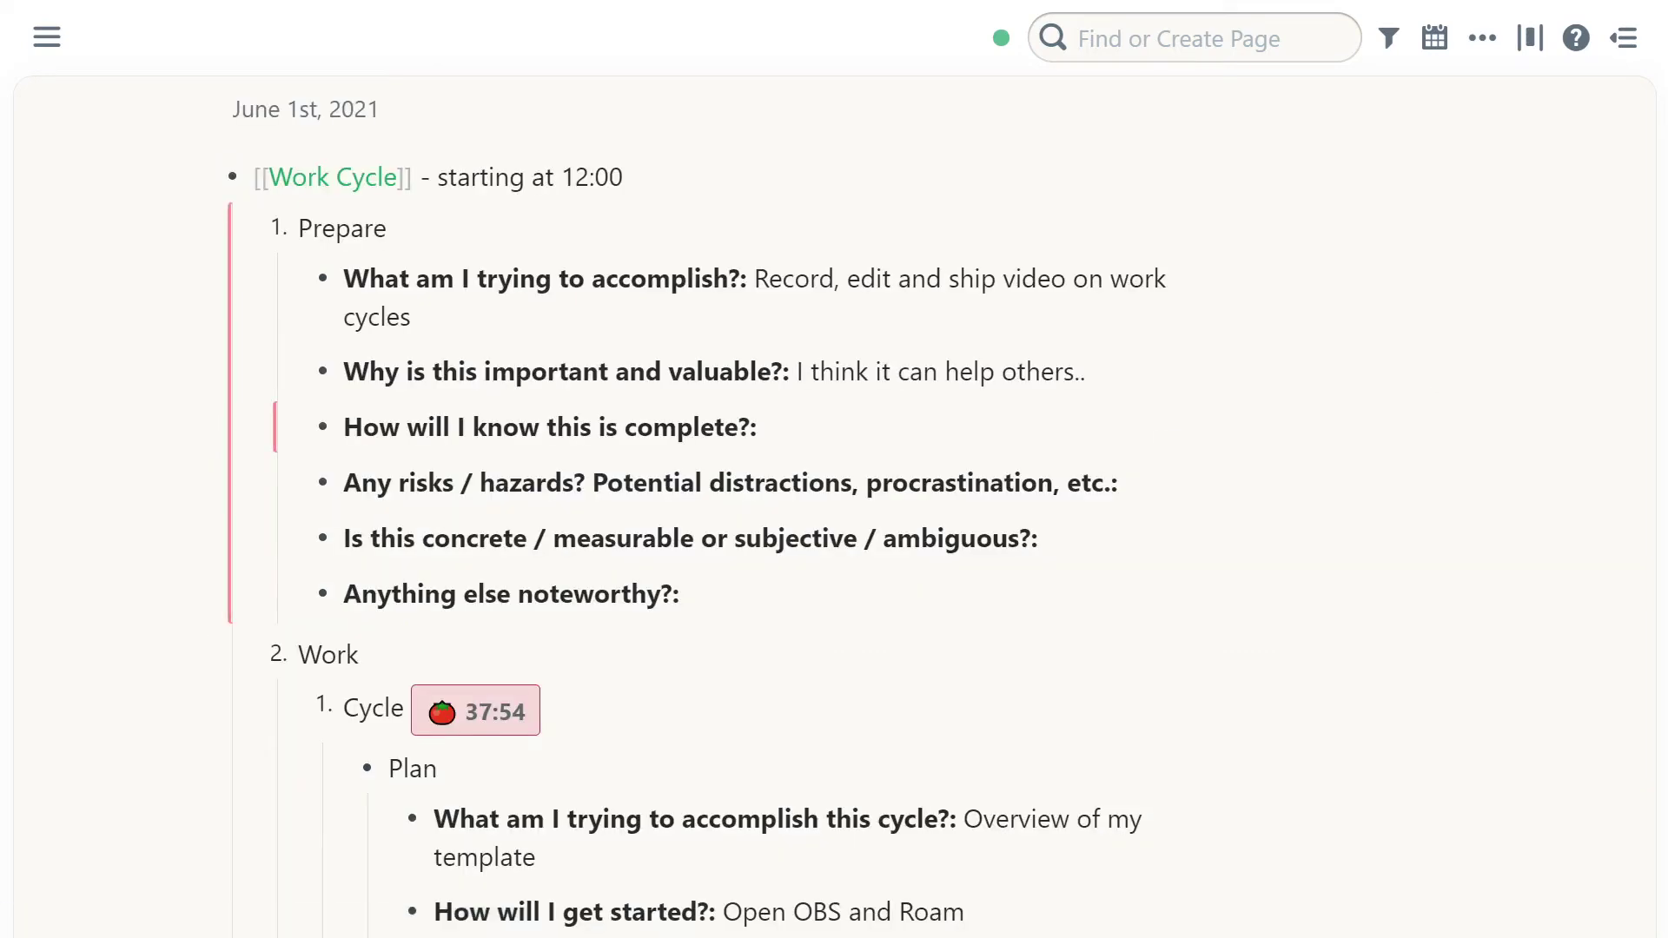
Step: Open the Work Cycle page from the link in the zoomed June 1st block
scroll(402, 443, down, 6)
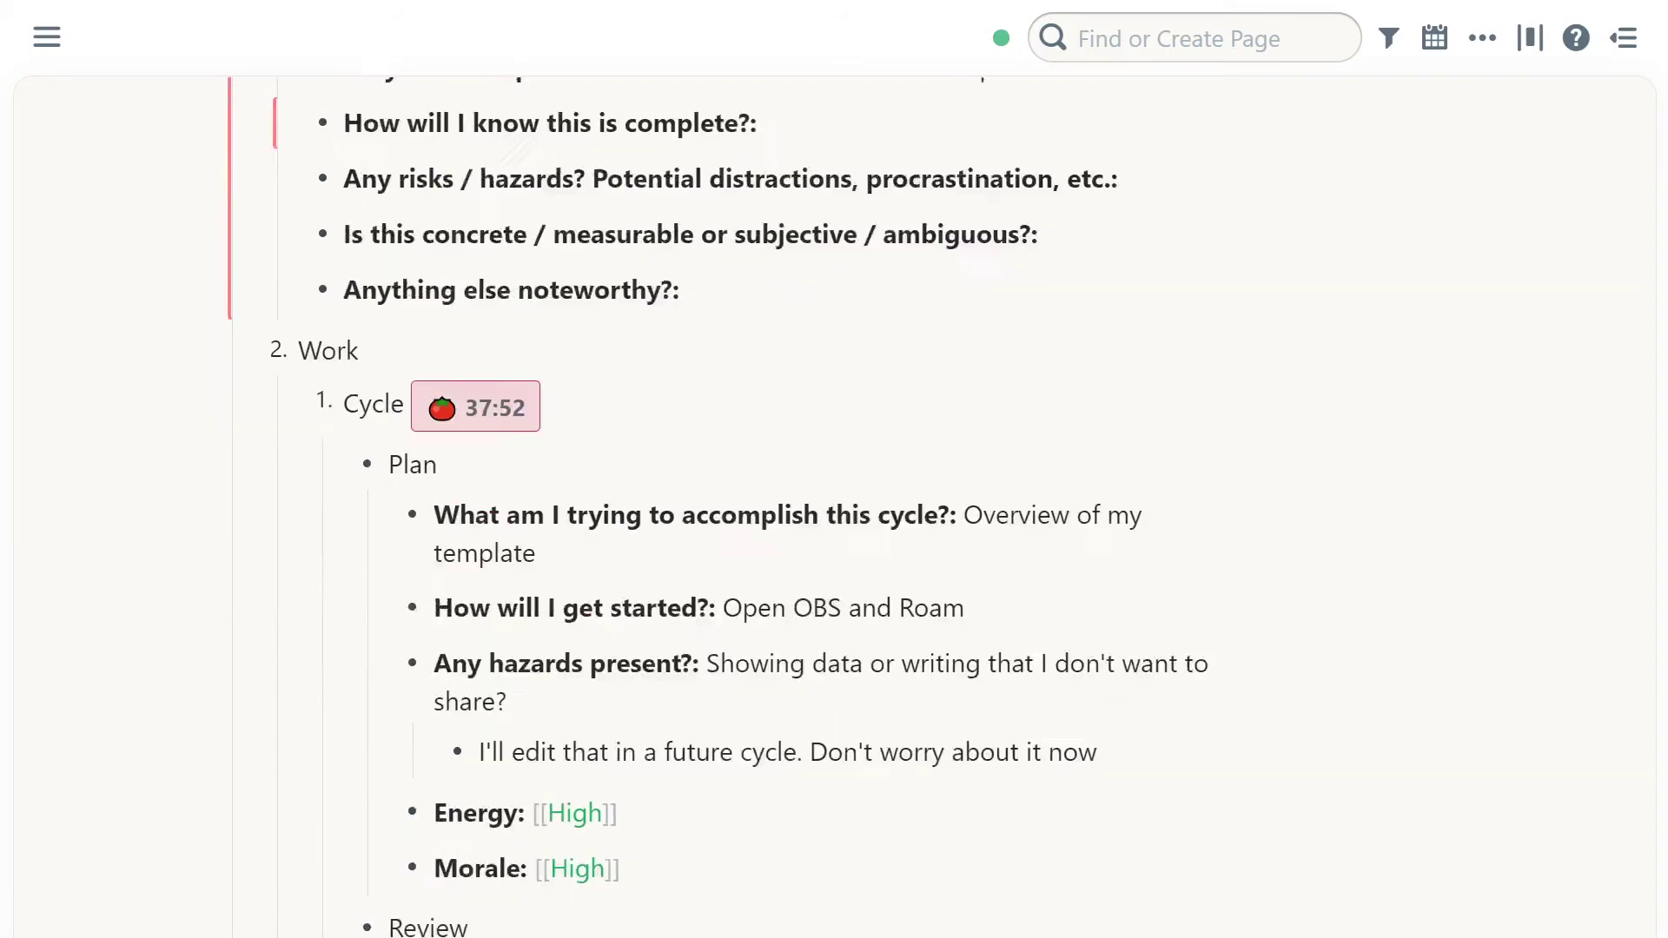
scroll(697, 519, up, 6)
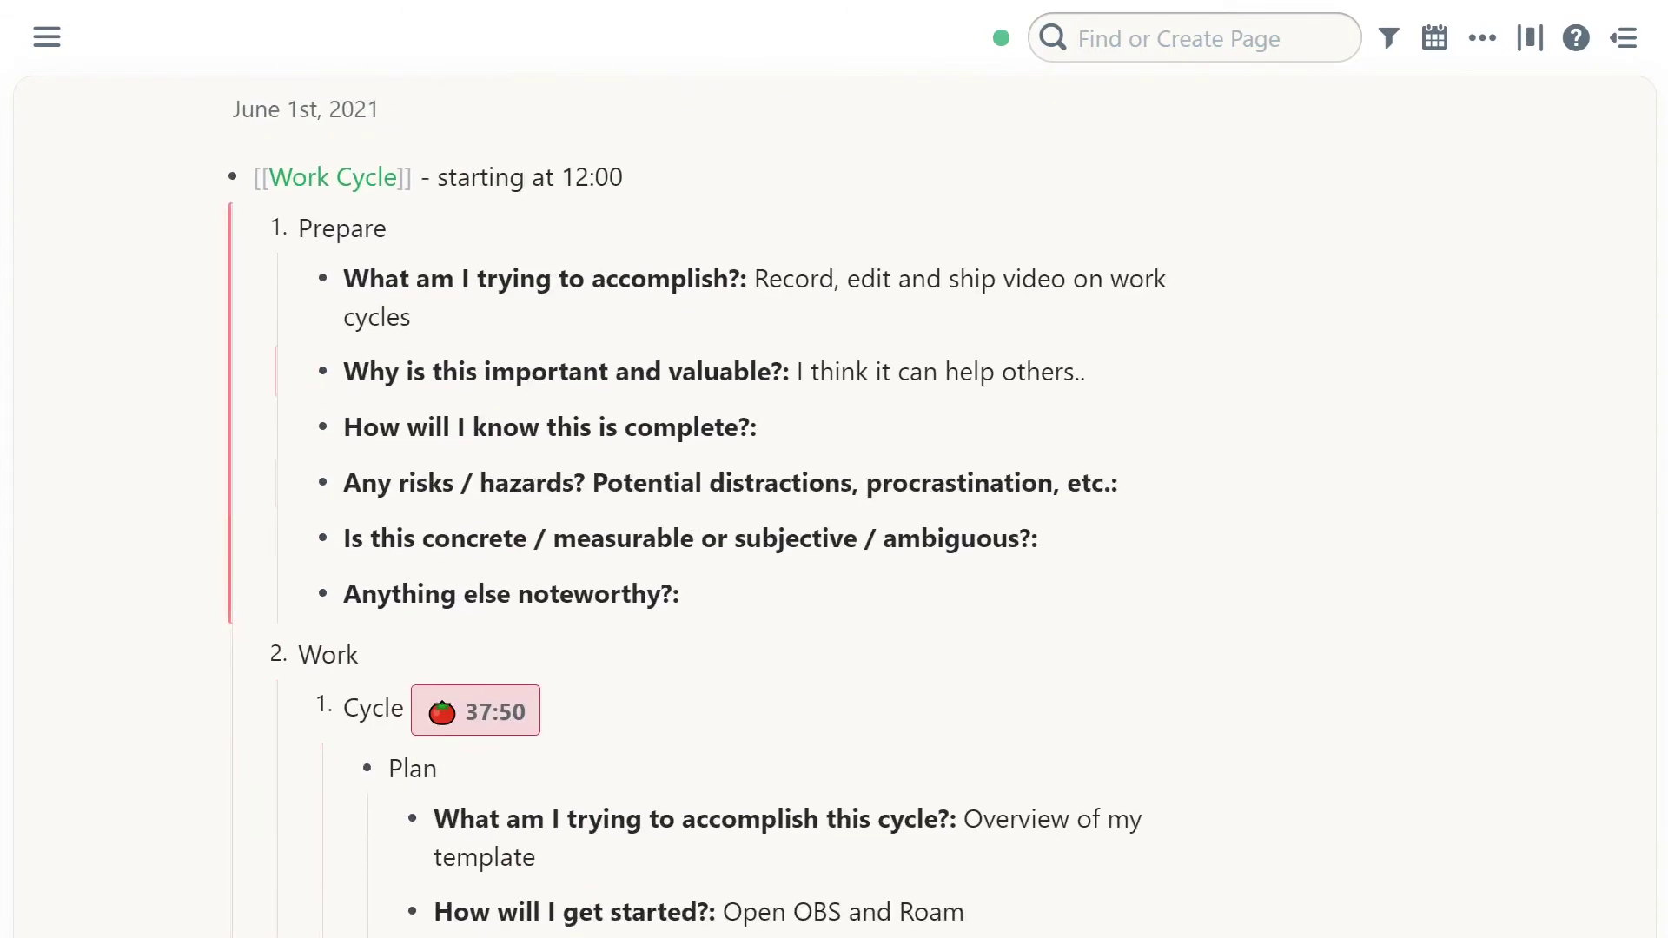
click(383, 180)
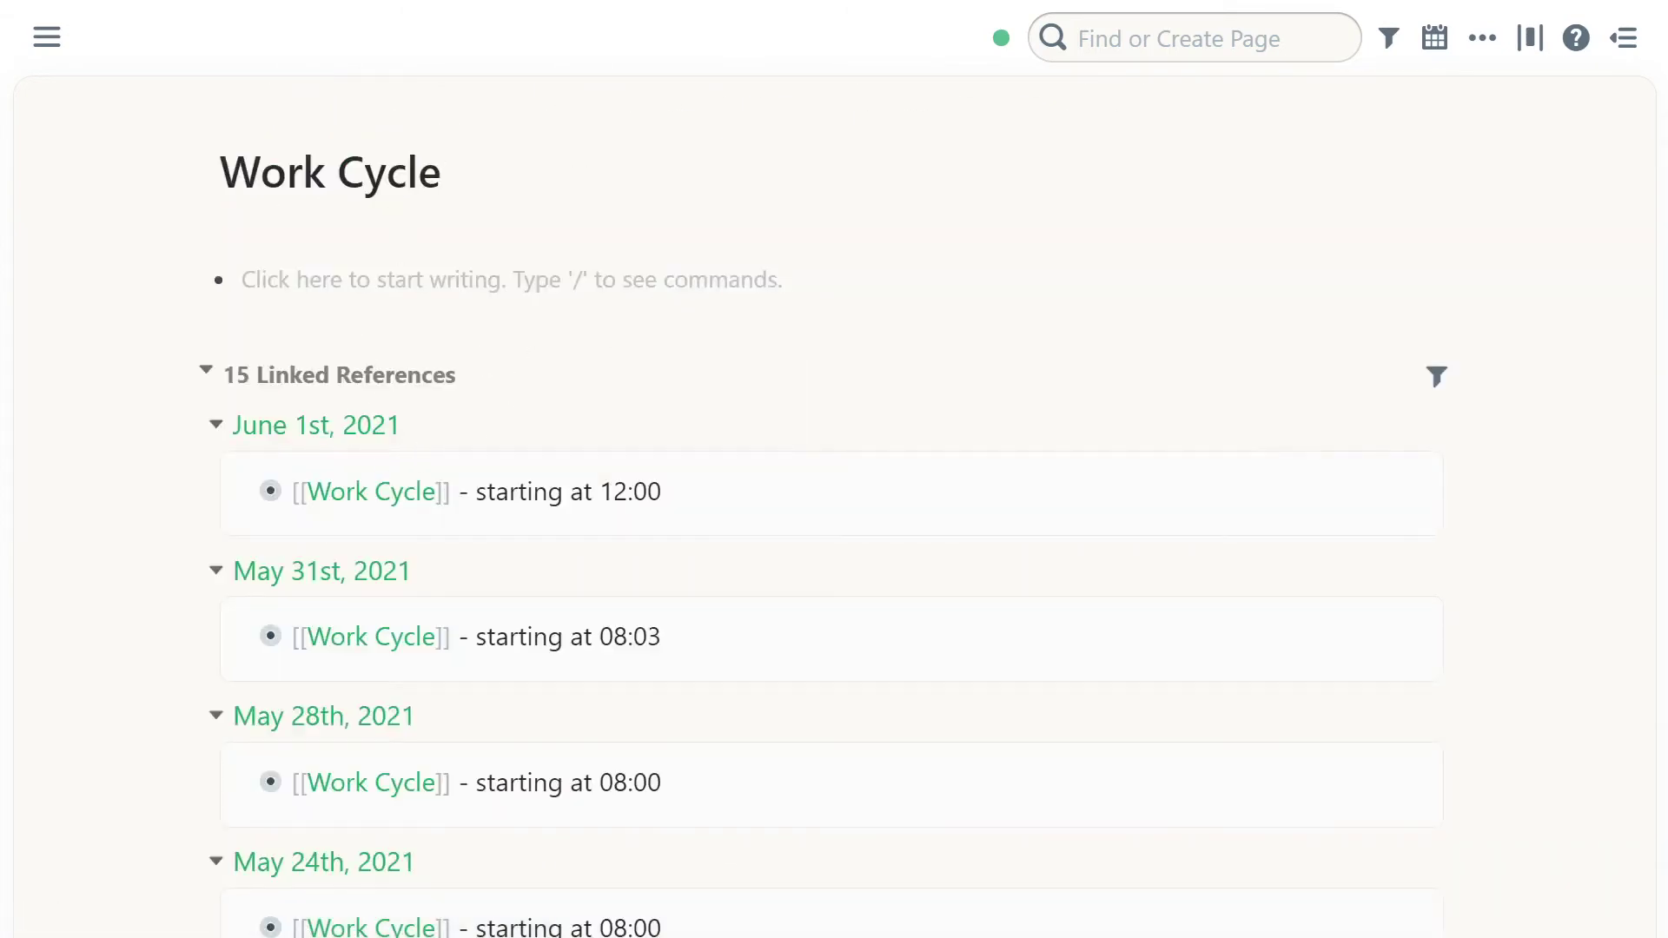
scroll(470, 455, down, 6)
scroll(472, 456, up, 6)
Step: Open the Morale page from the June 1st block and check its filter counts: High 42, Medium 20, Low 10
click(733, 425)
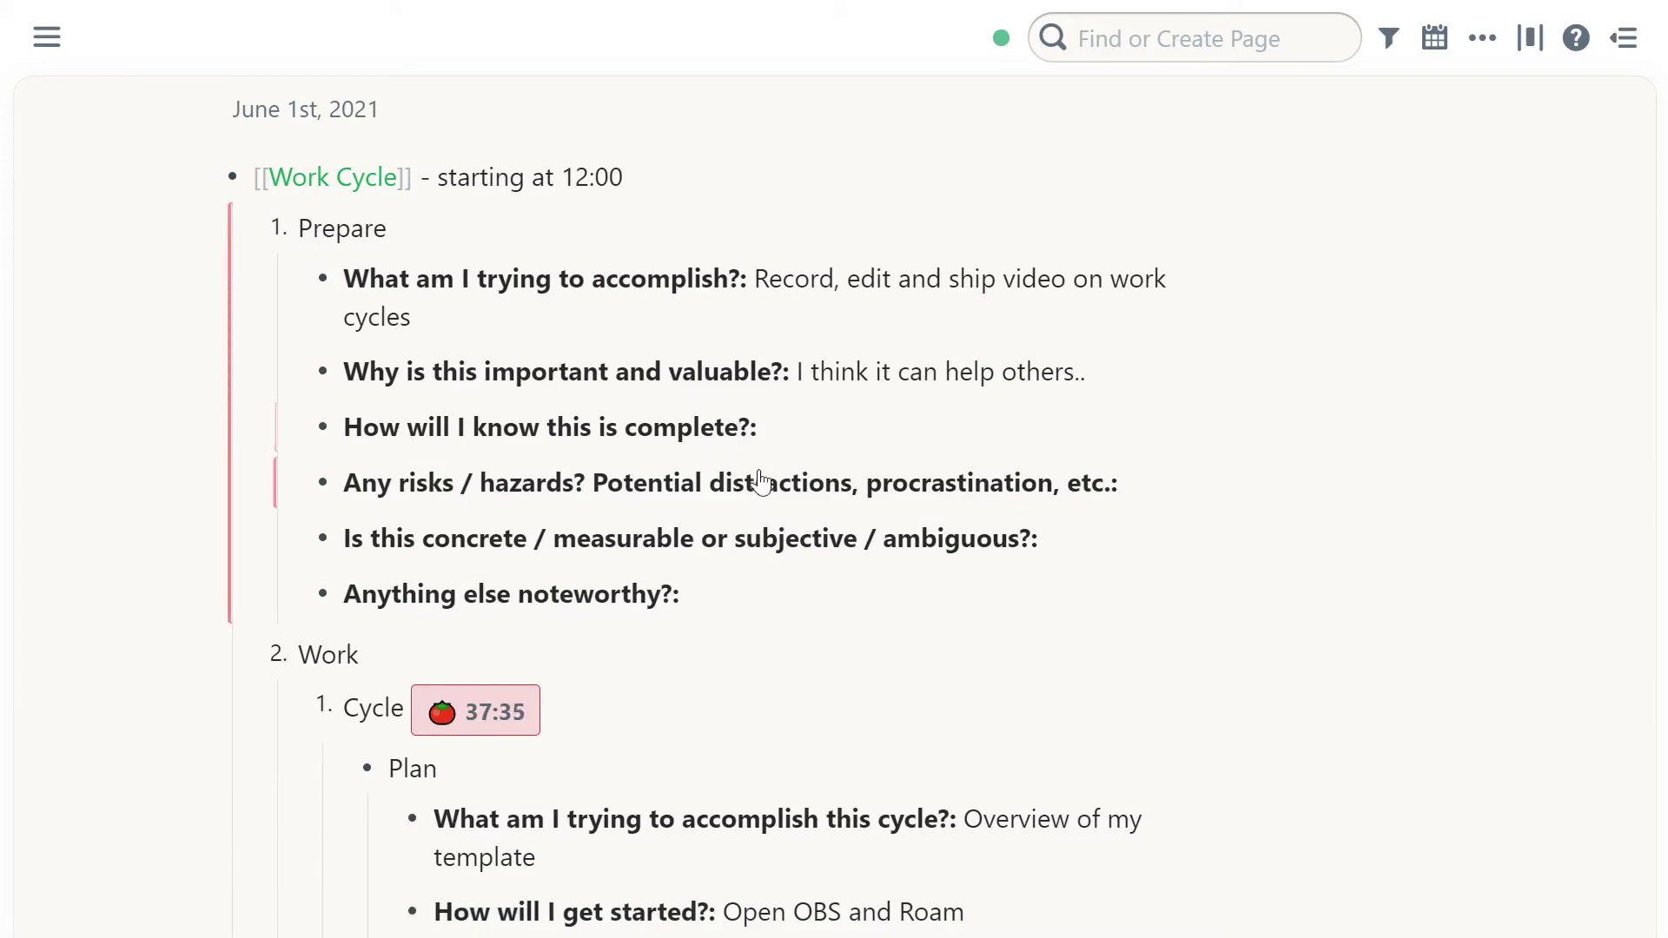
scroll(763, 480, down, 7)
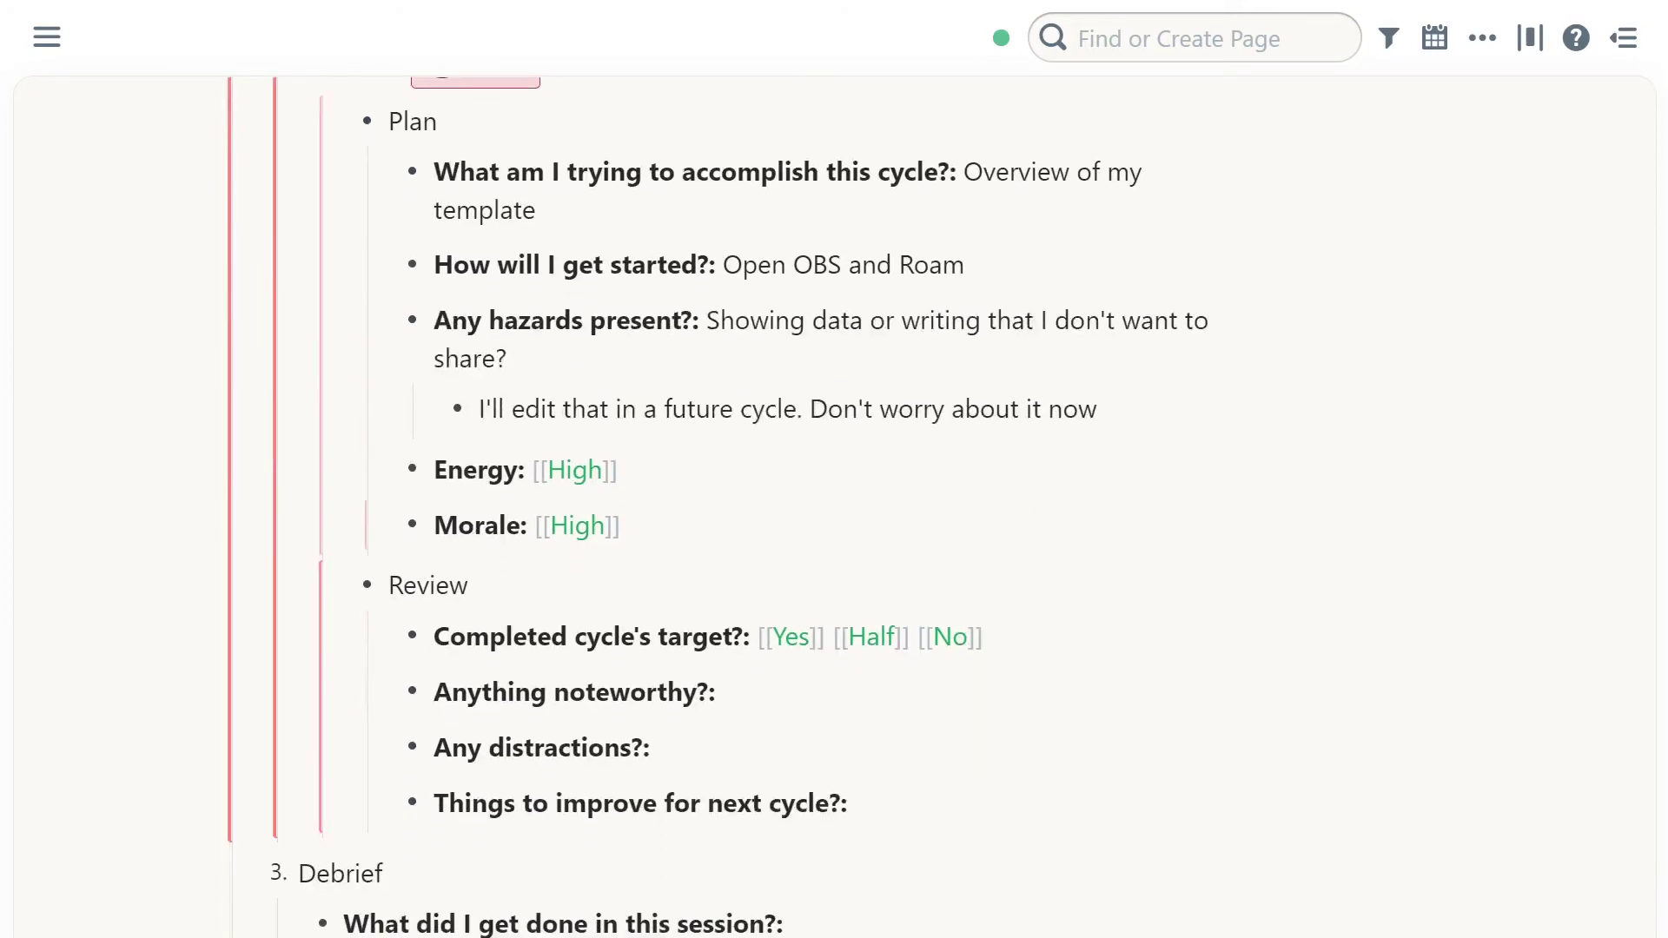
click(472, 527)
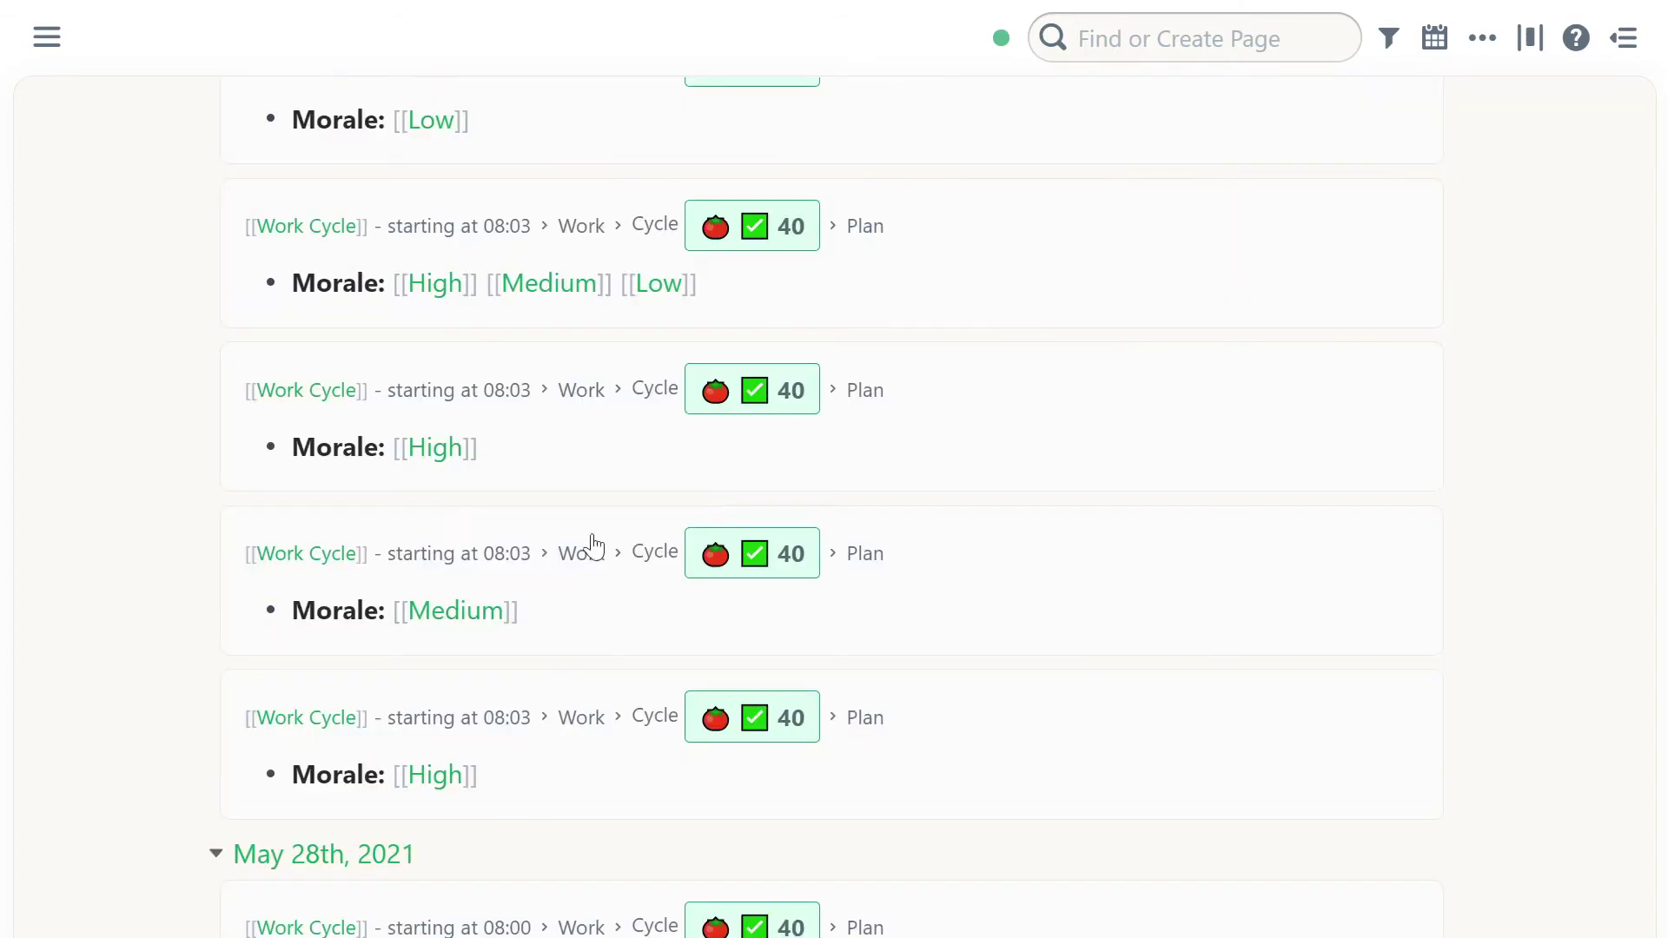
scroll(622, 487, up, 5)
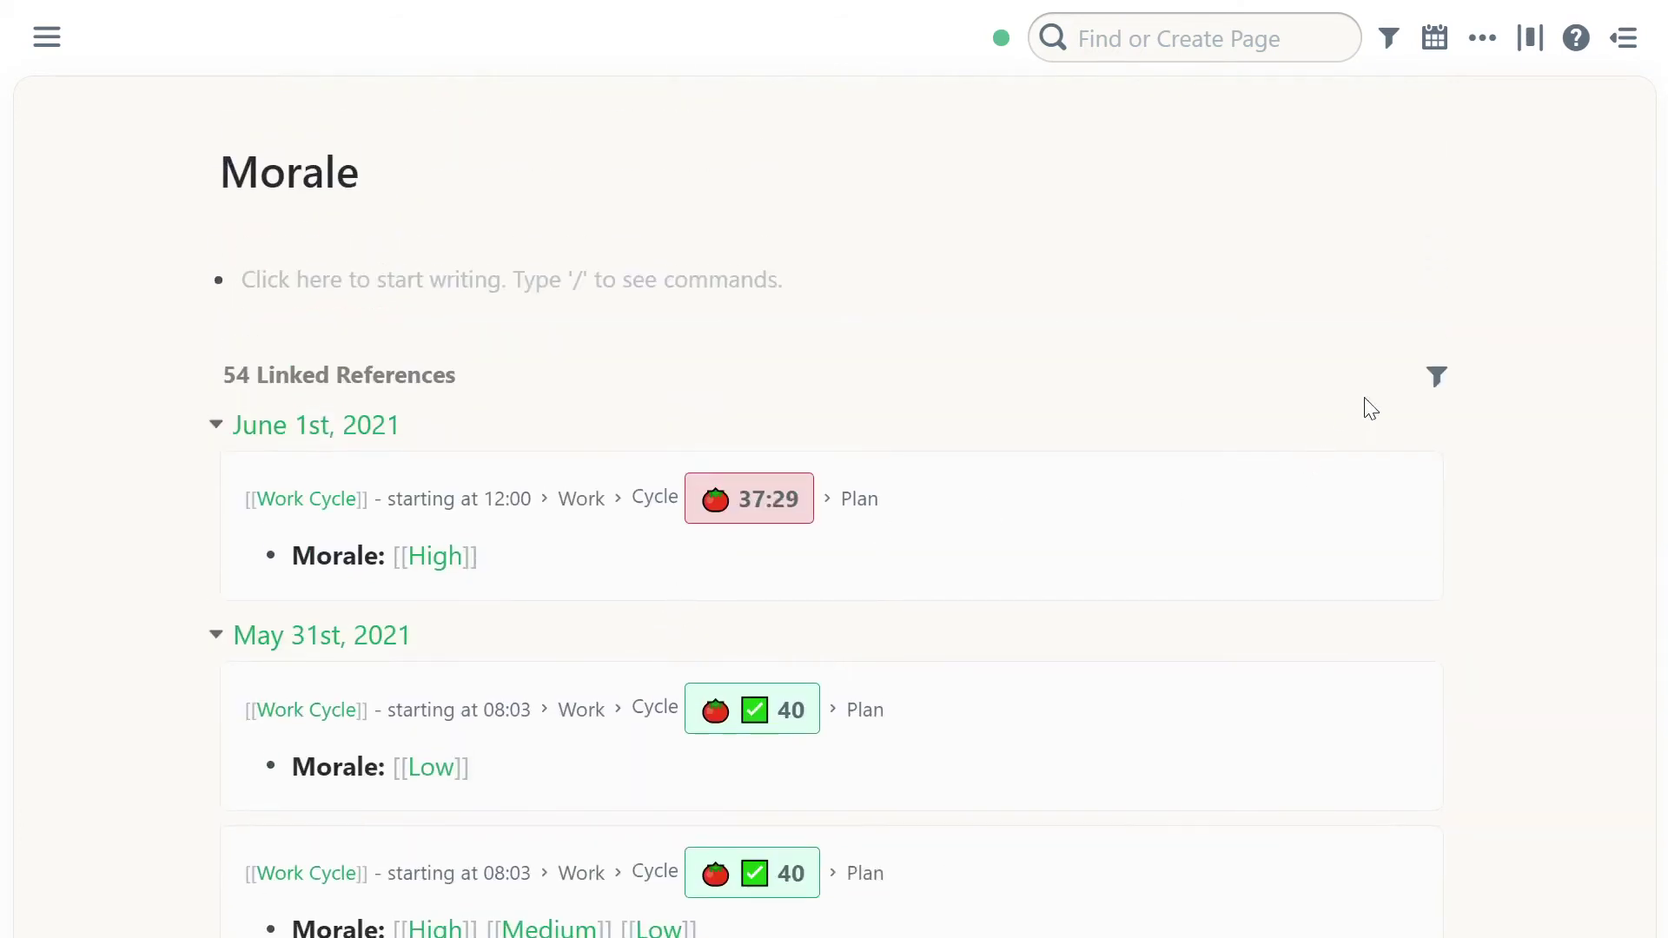
click(1429, 372)
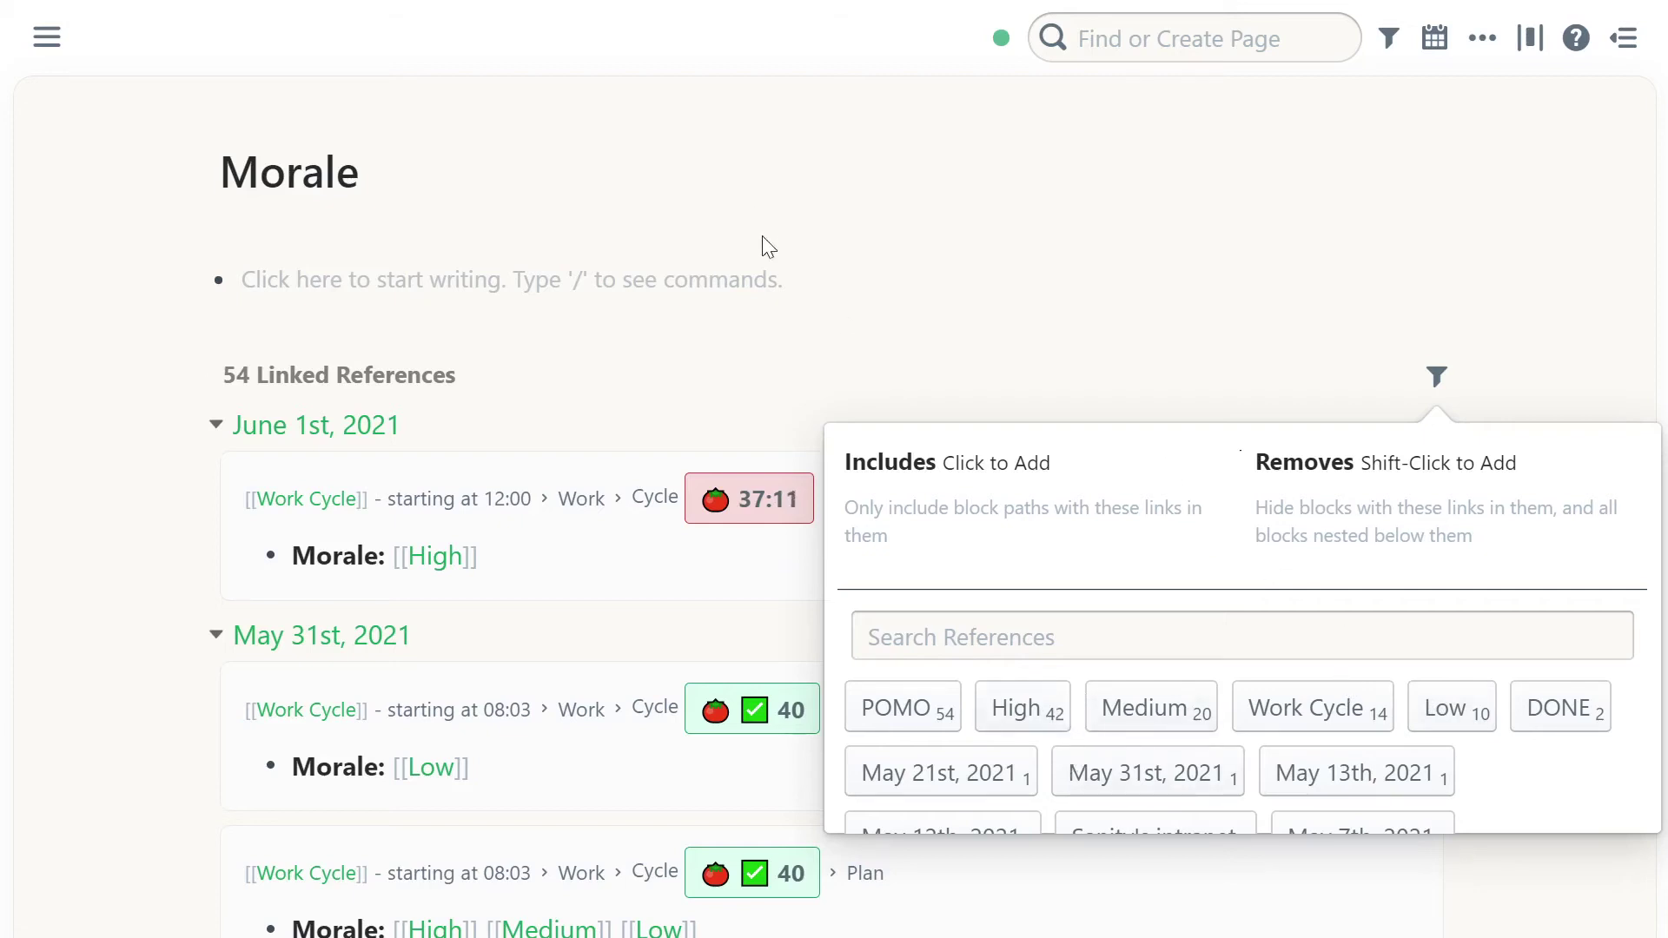
click(749, 359)
Step: Write 'Report June 1st, 2021: 42 high, 20 medium and 10 low' in the Morale page's first block, then go back
click(608, 279)
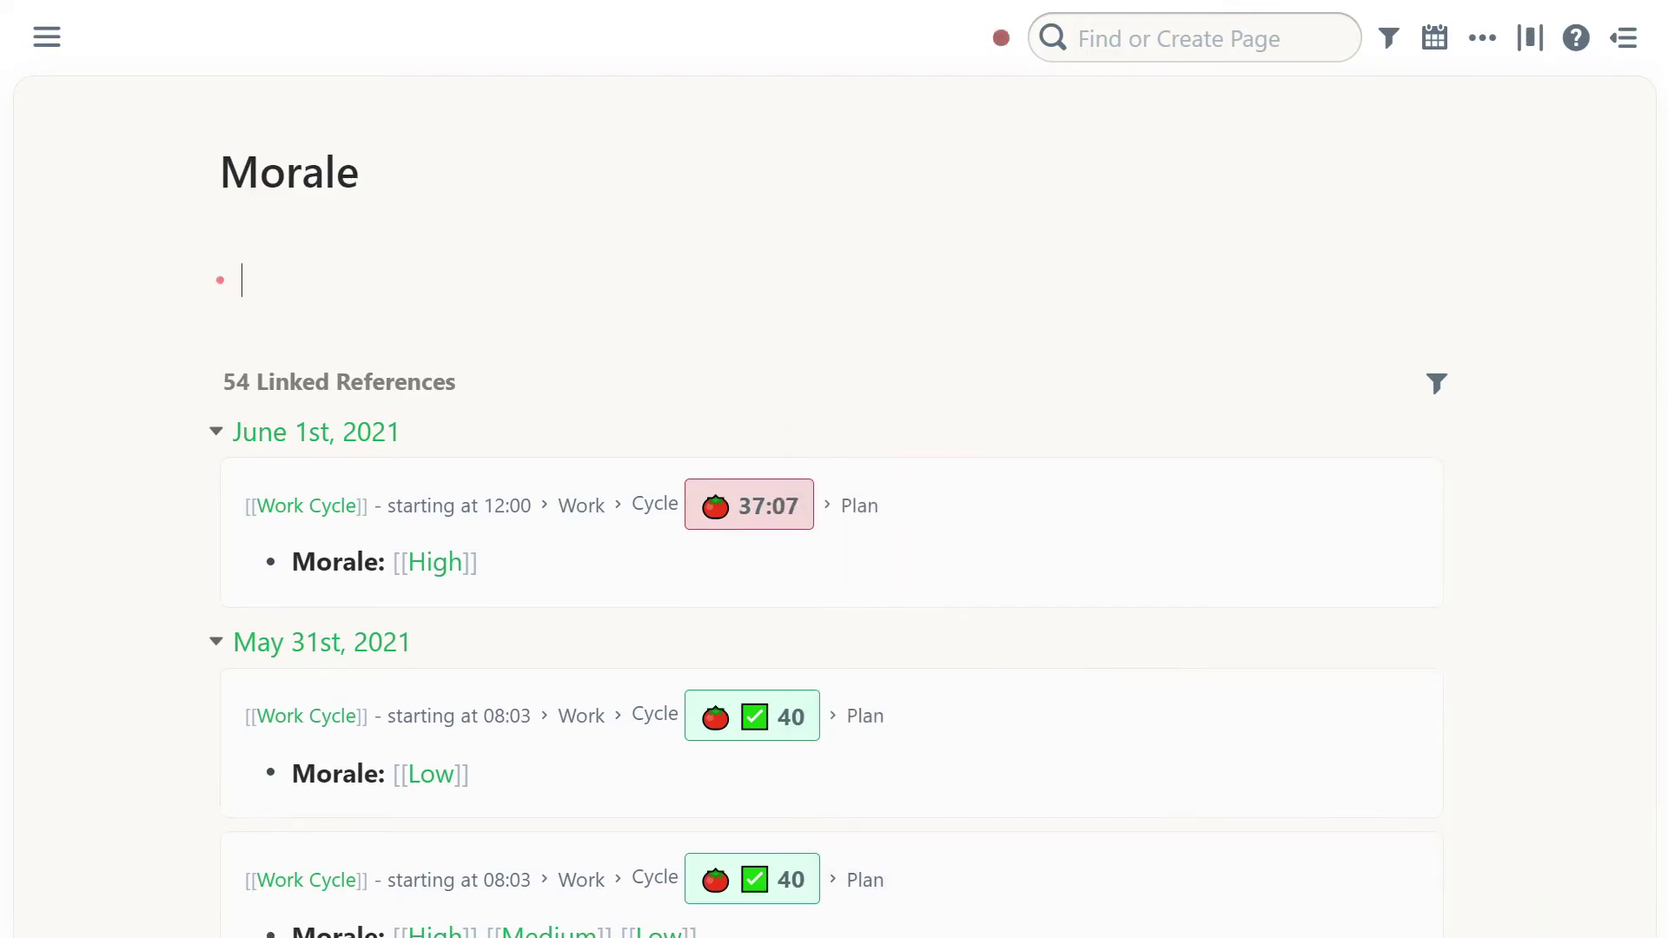
text(Report /to)
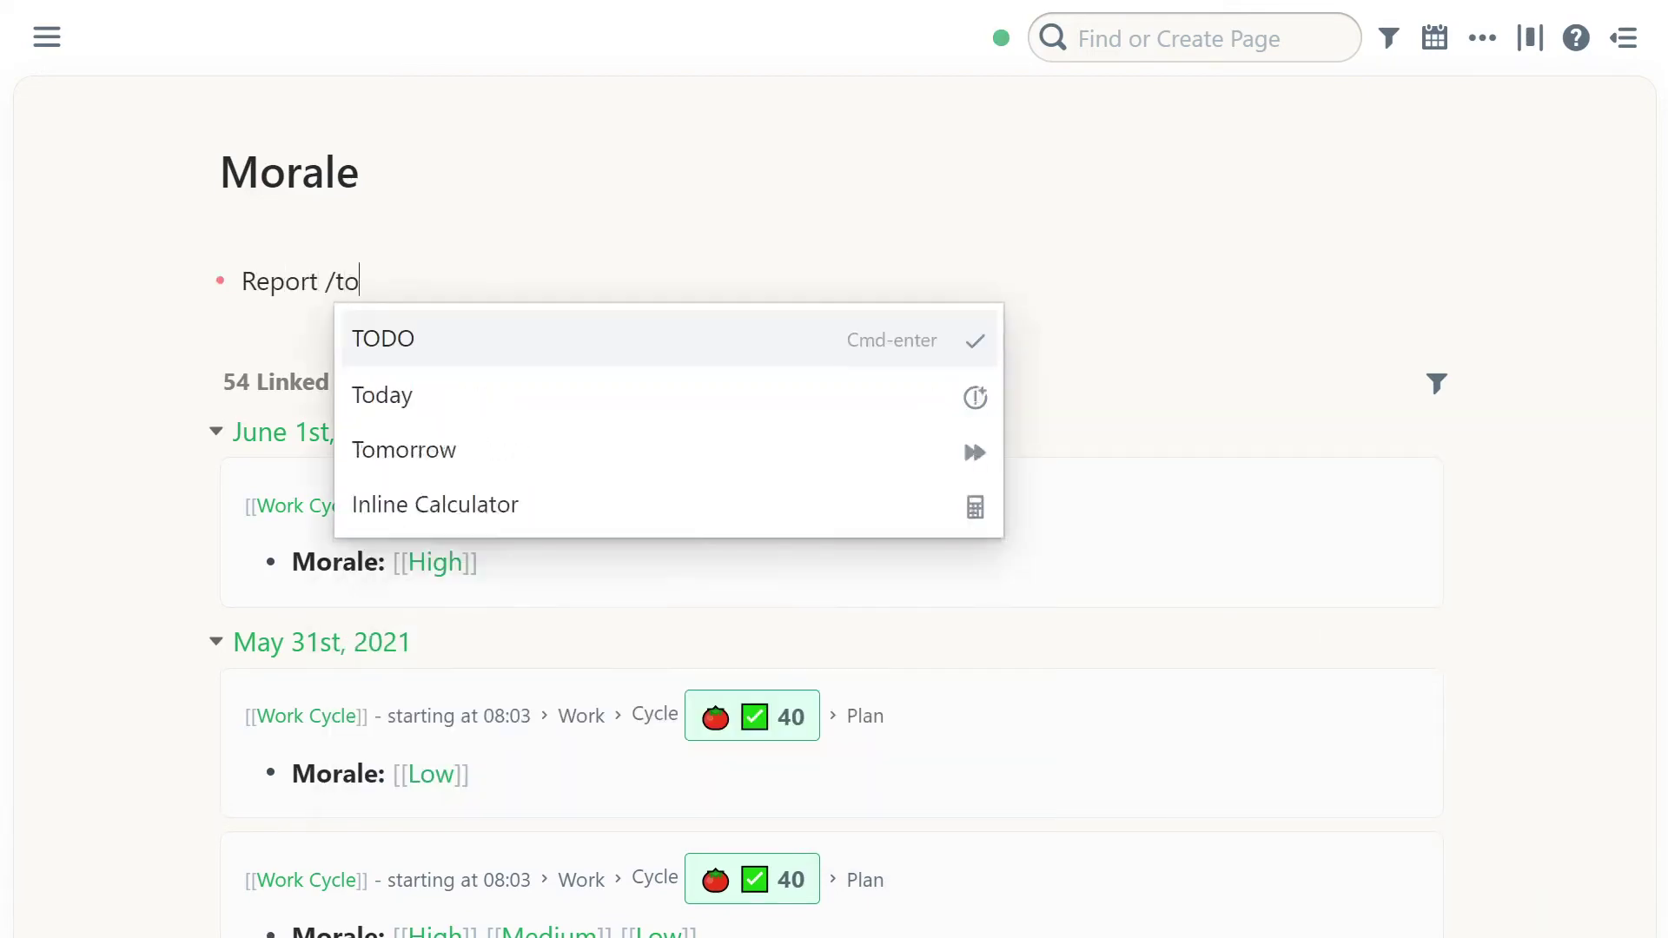
key(Down)
key(Return)
text(: 42)
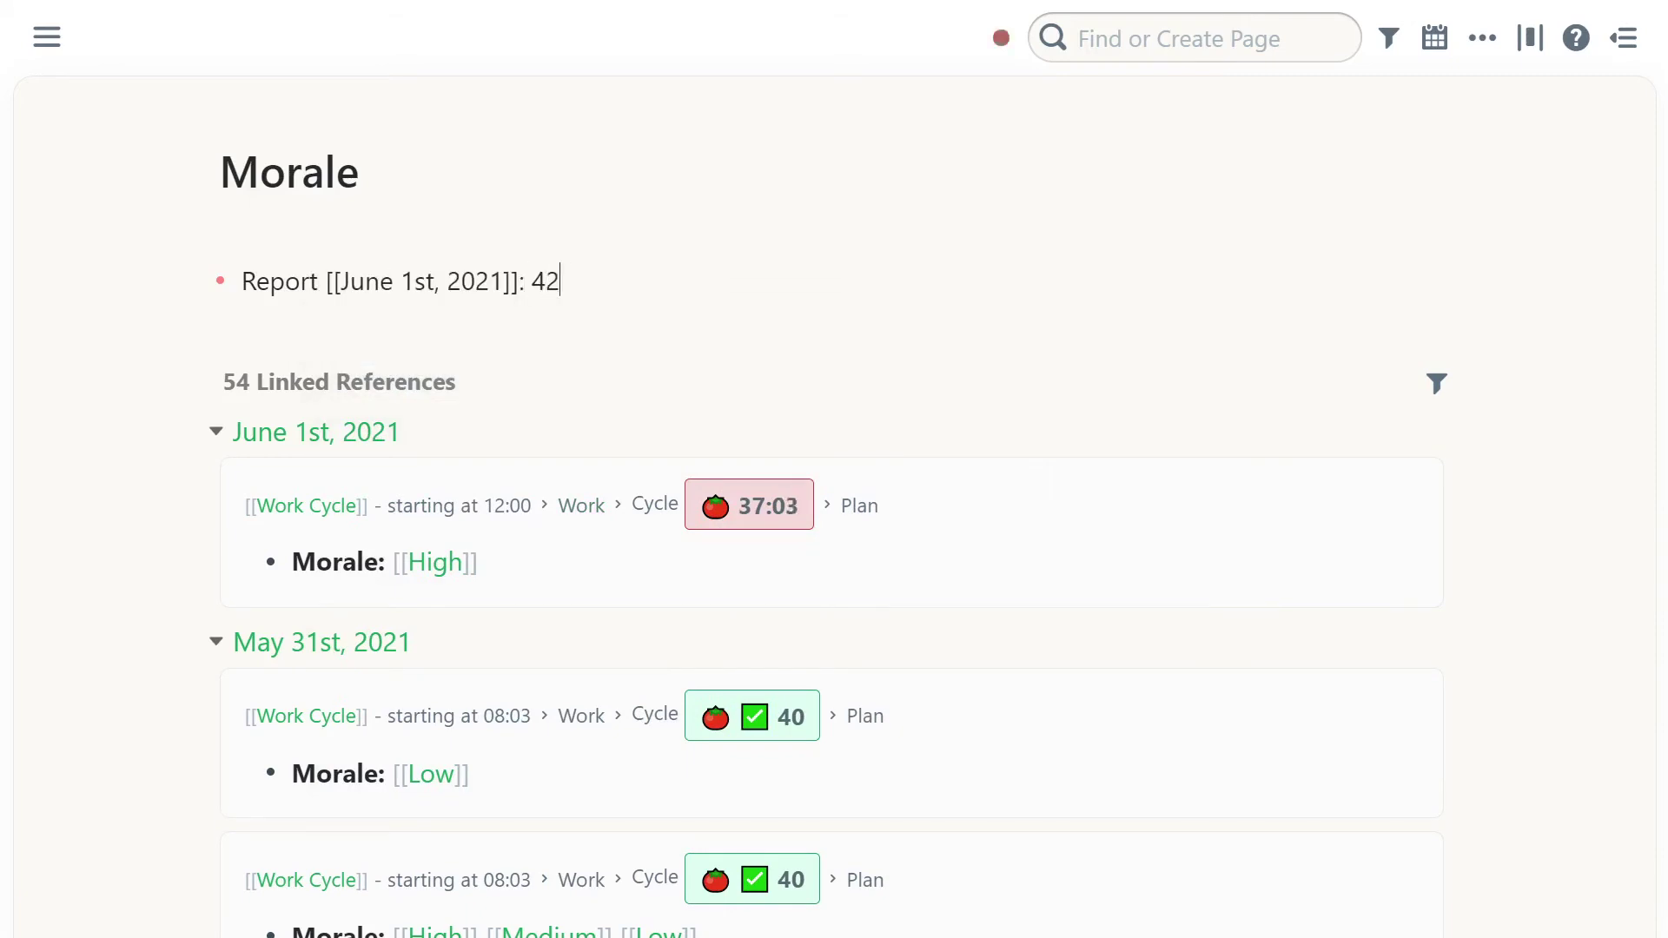
text( high, 20 medium and 10 low)
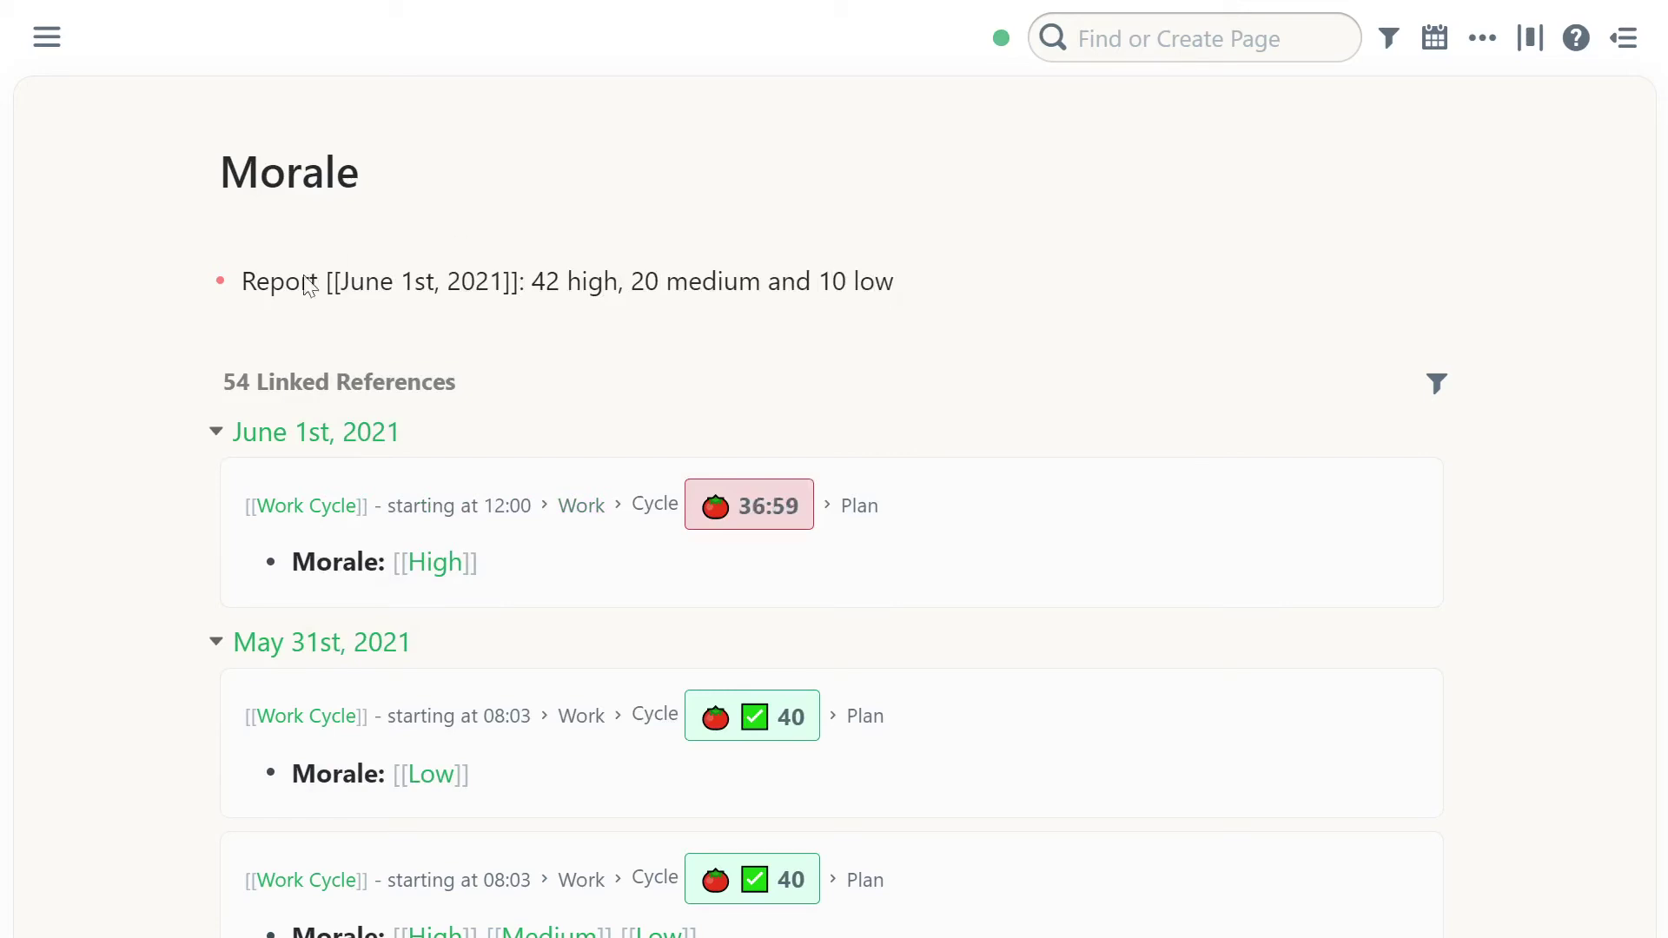
click(170, 298)
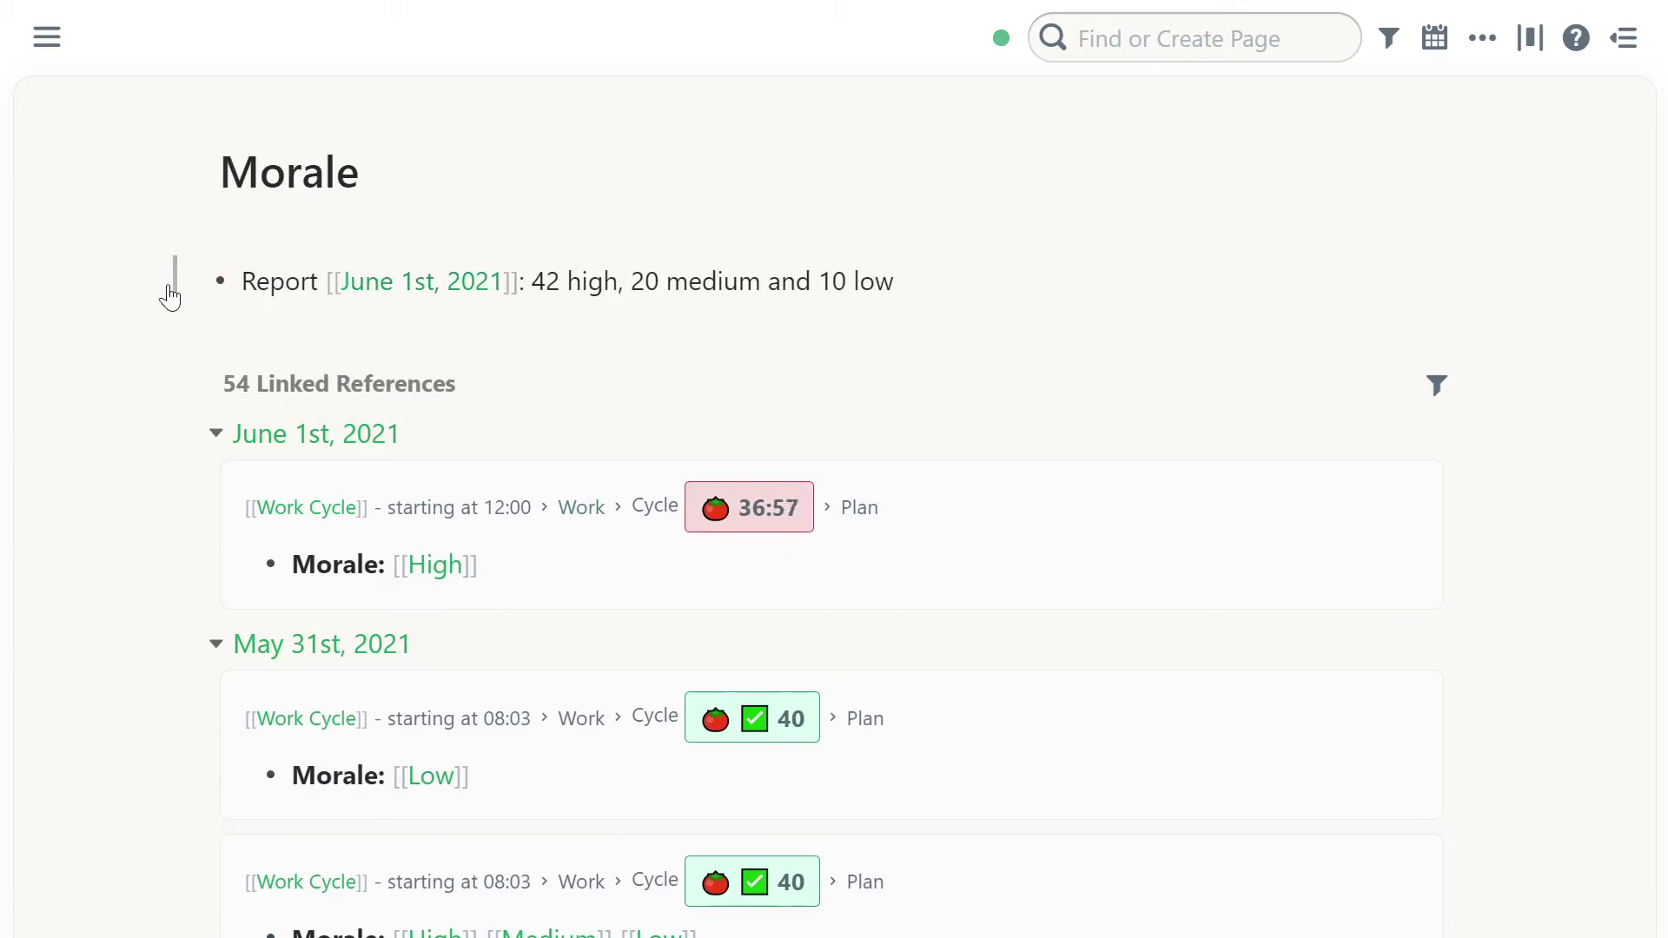
key(alt+Left)
Step: Look over the June 1st Work Cycle note
scroll(614, 395, down, 3)
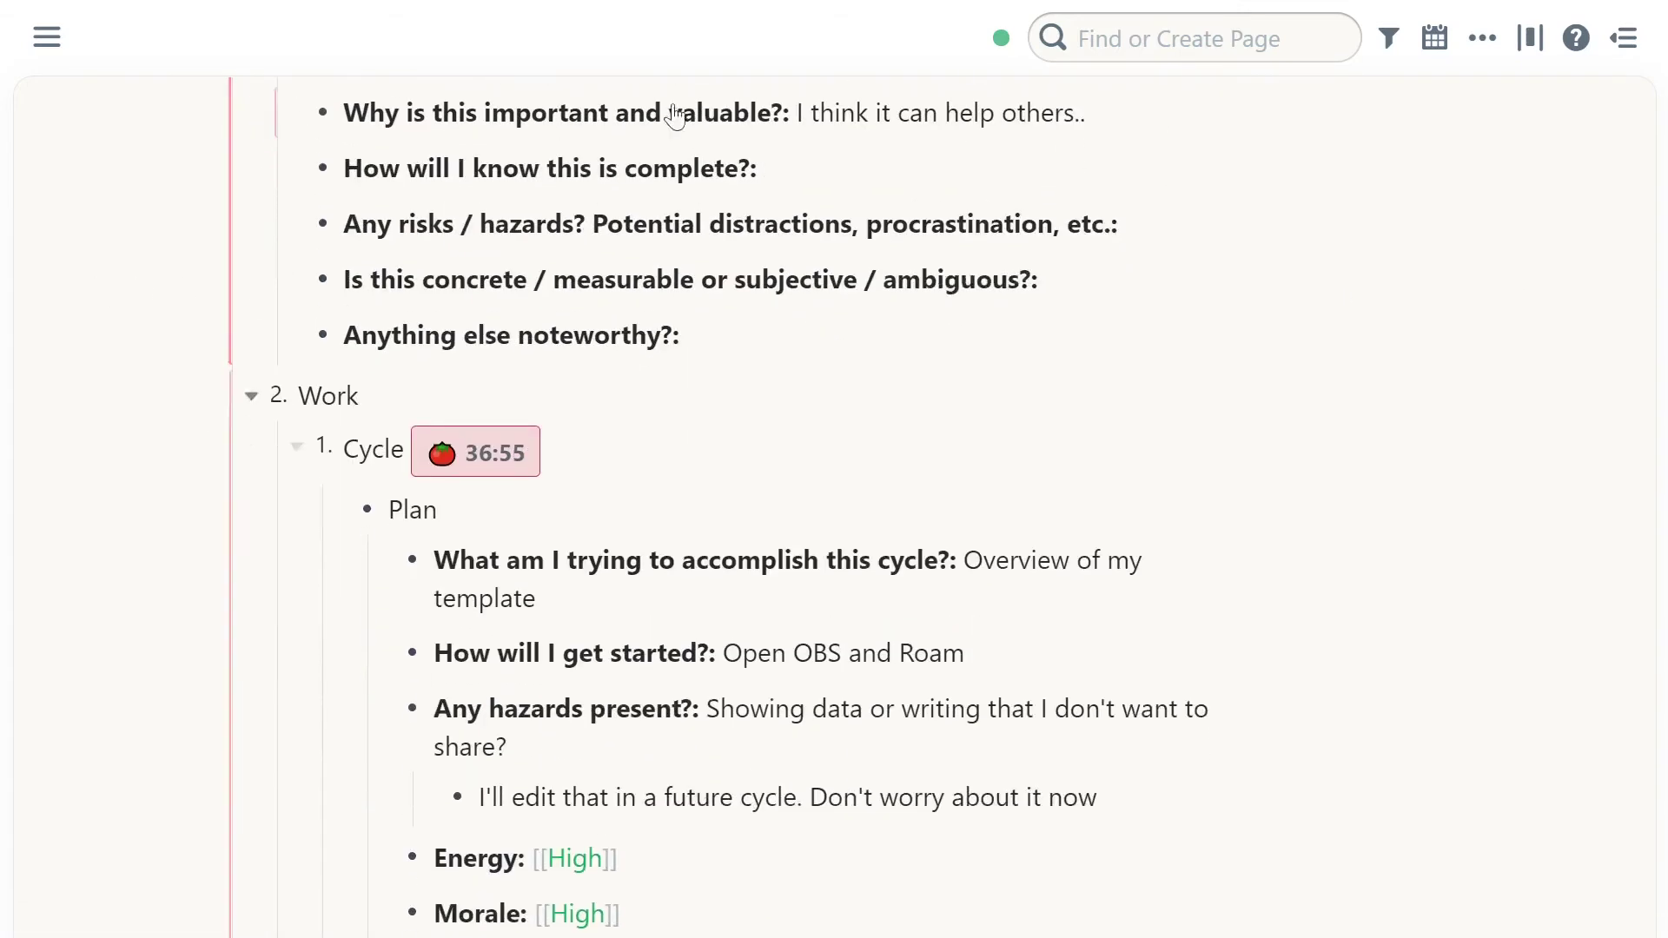
scroll(1121, 637, up, 3)
scroll(1120, 637, down, 4)
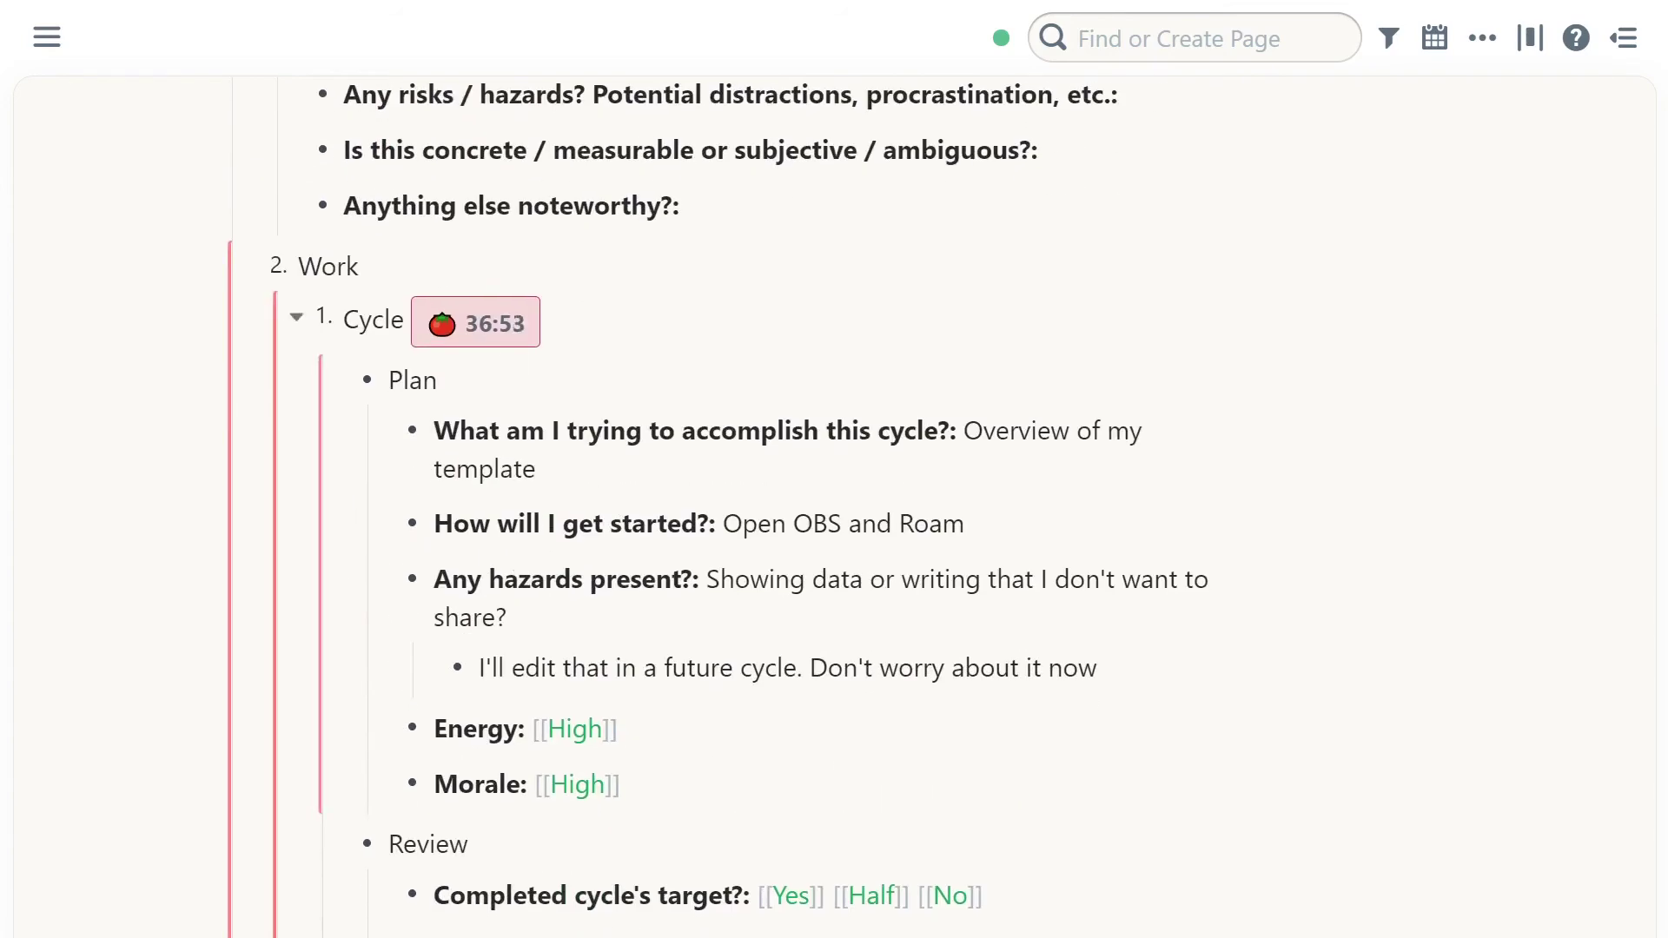
scroll(609, 738, down, 3)
scroll(609, 435, up, 3)
Step: Launch Windows Alarms & Clock by searching for 'alarm'
key(super)
text(alarm)
key(Return)
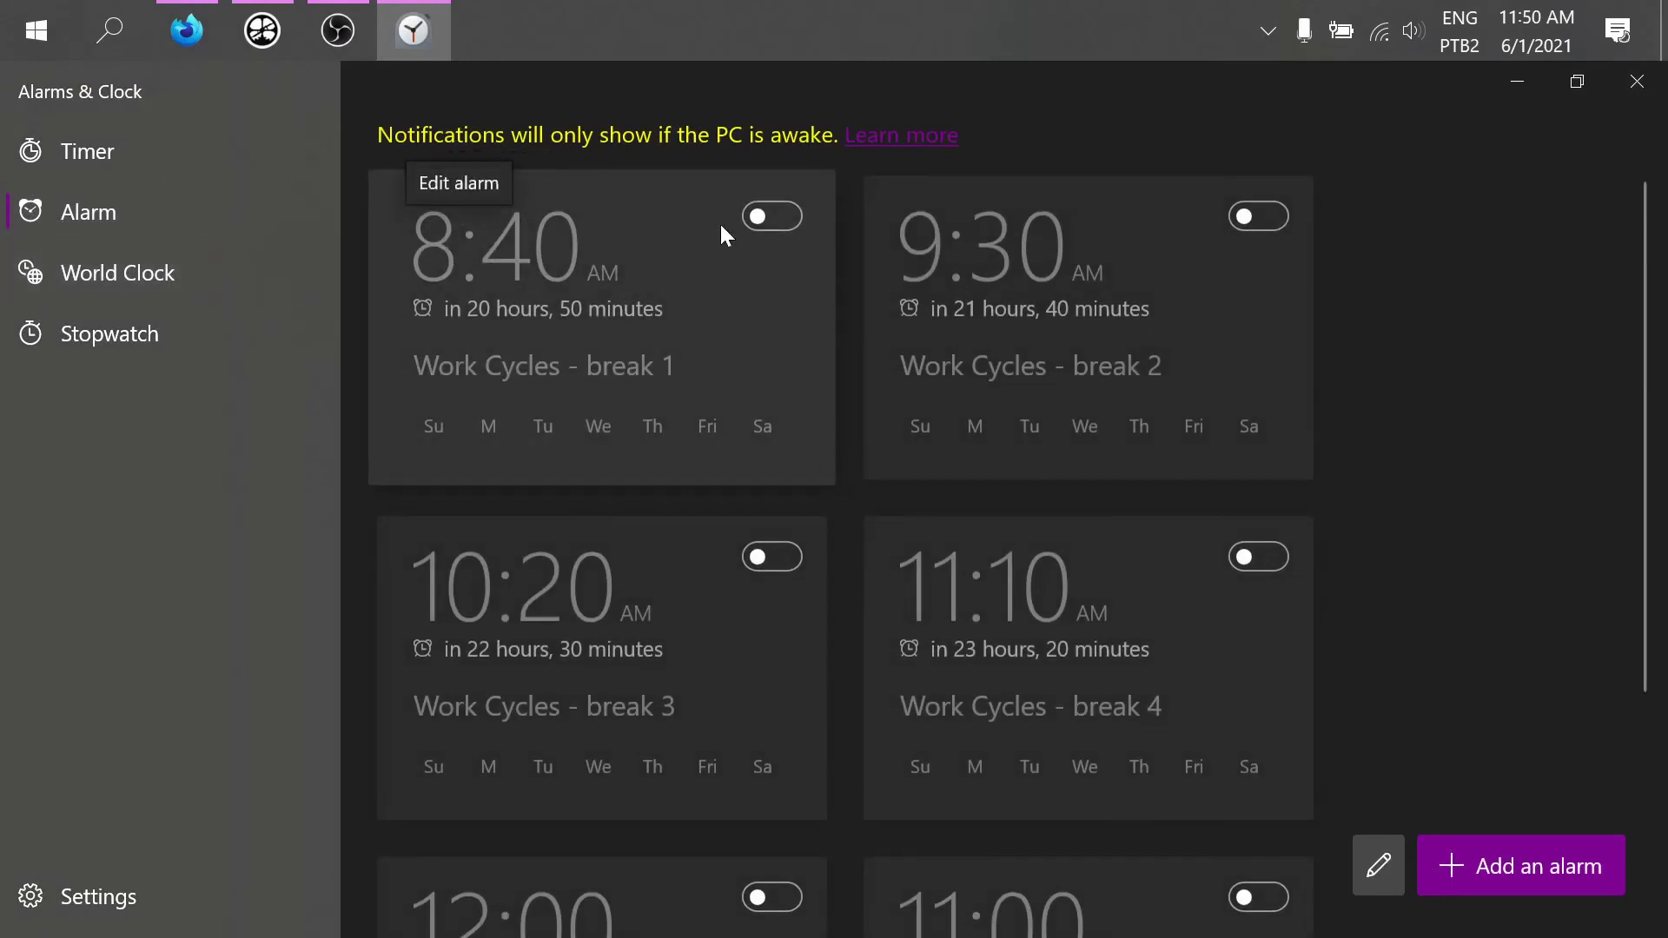
Step: Switch on the break alarms at 8:40, 9:30, 10:20, 11:10 and 12:00
click(771, 216)
click(1257, 216)
click(735, 549)
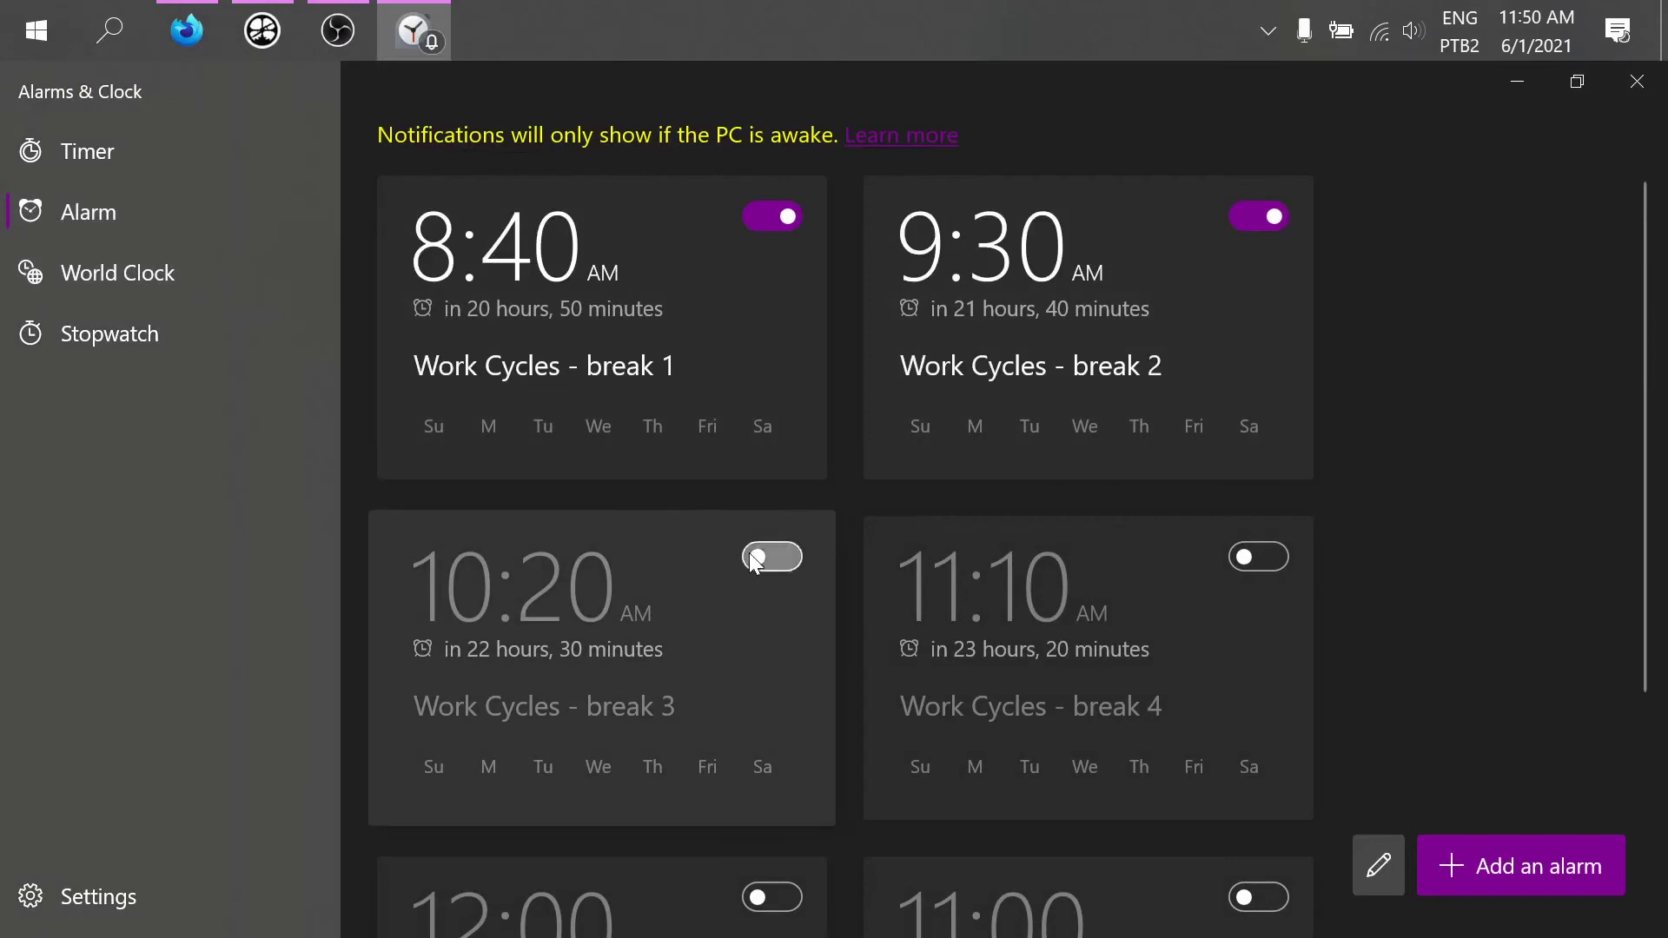
click(1258, 556)
scroll(849, 603, down, 3)
click(771, 660)
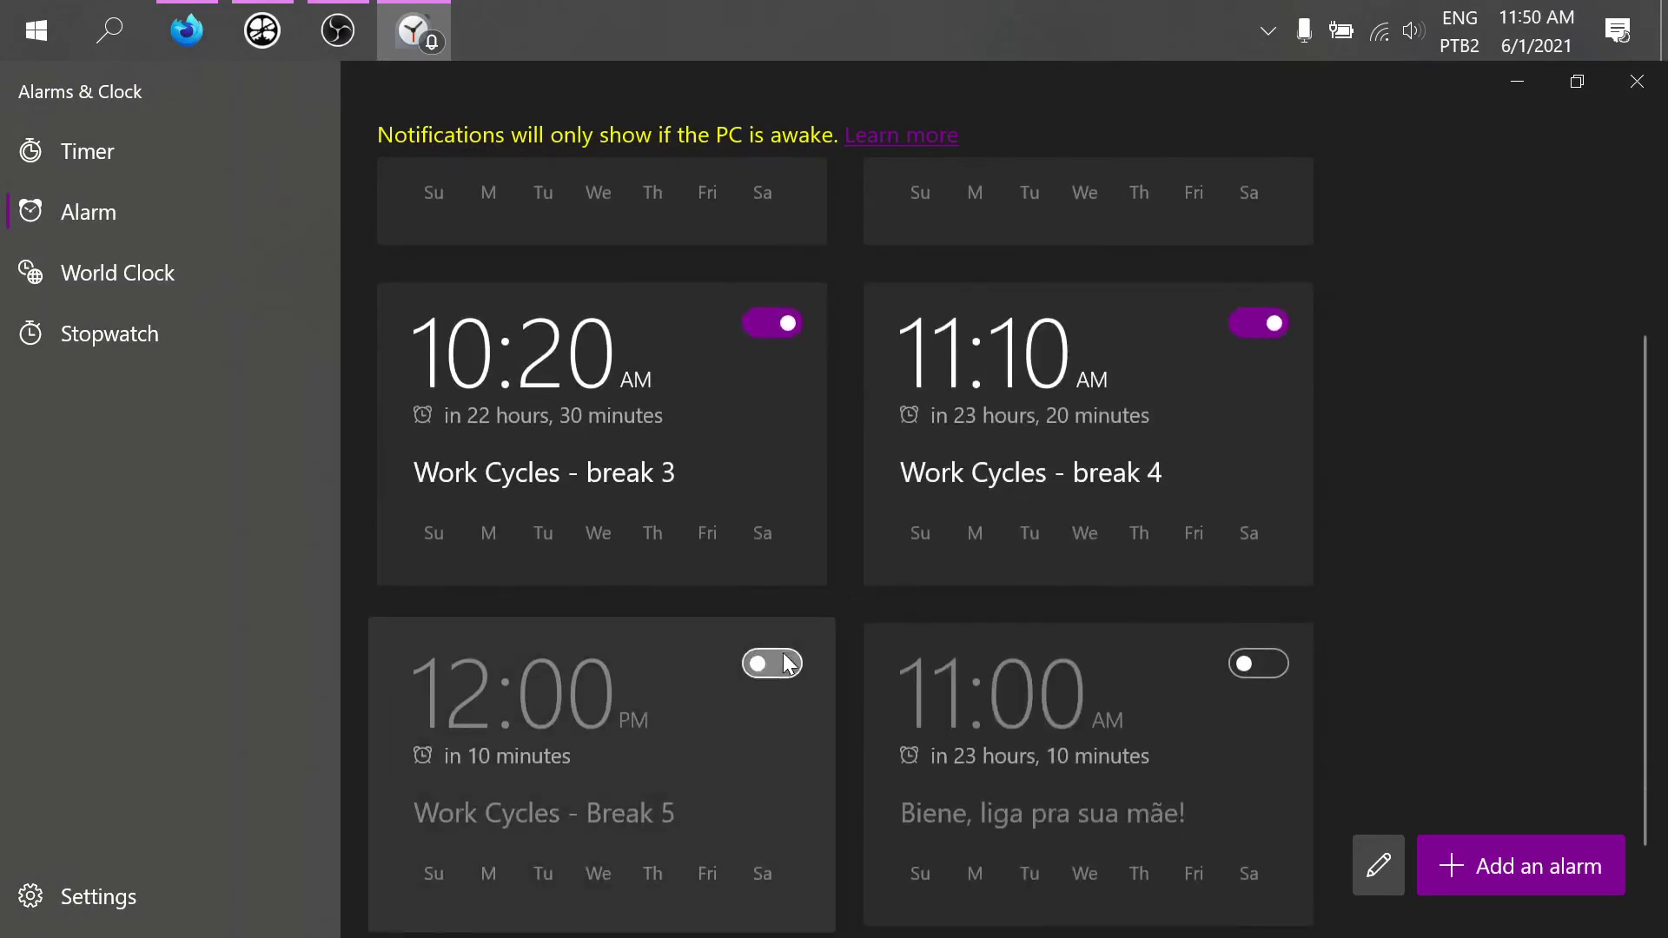
Step: Switch all five break alarms off again and close Alarms & Clock
scroll(827, 588, up, 3)
click(768, 895)
click(1253, 559)
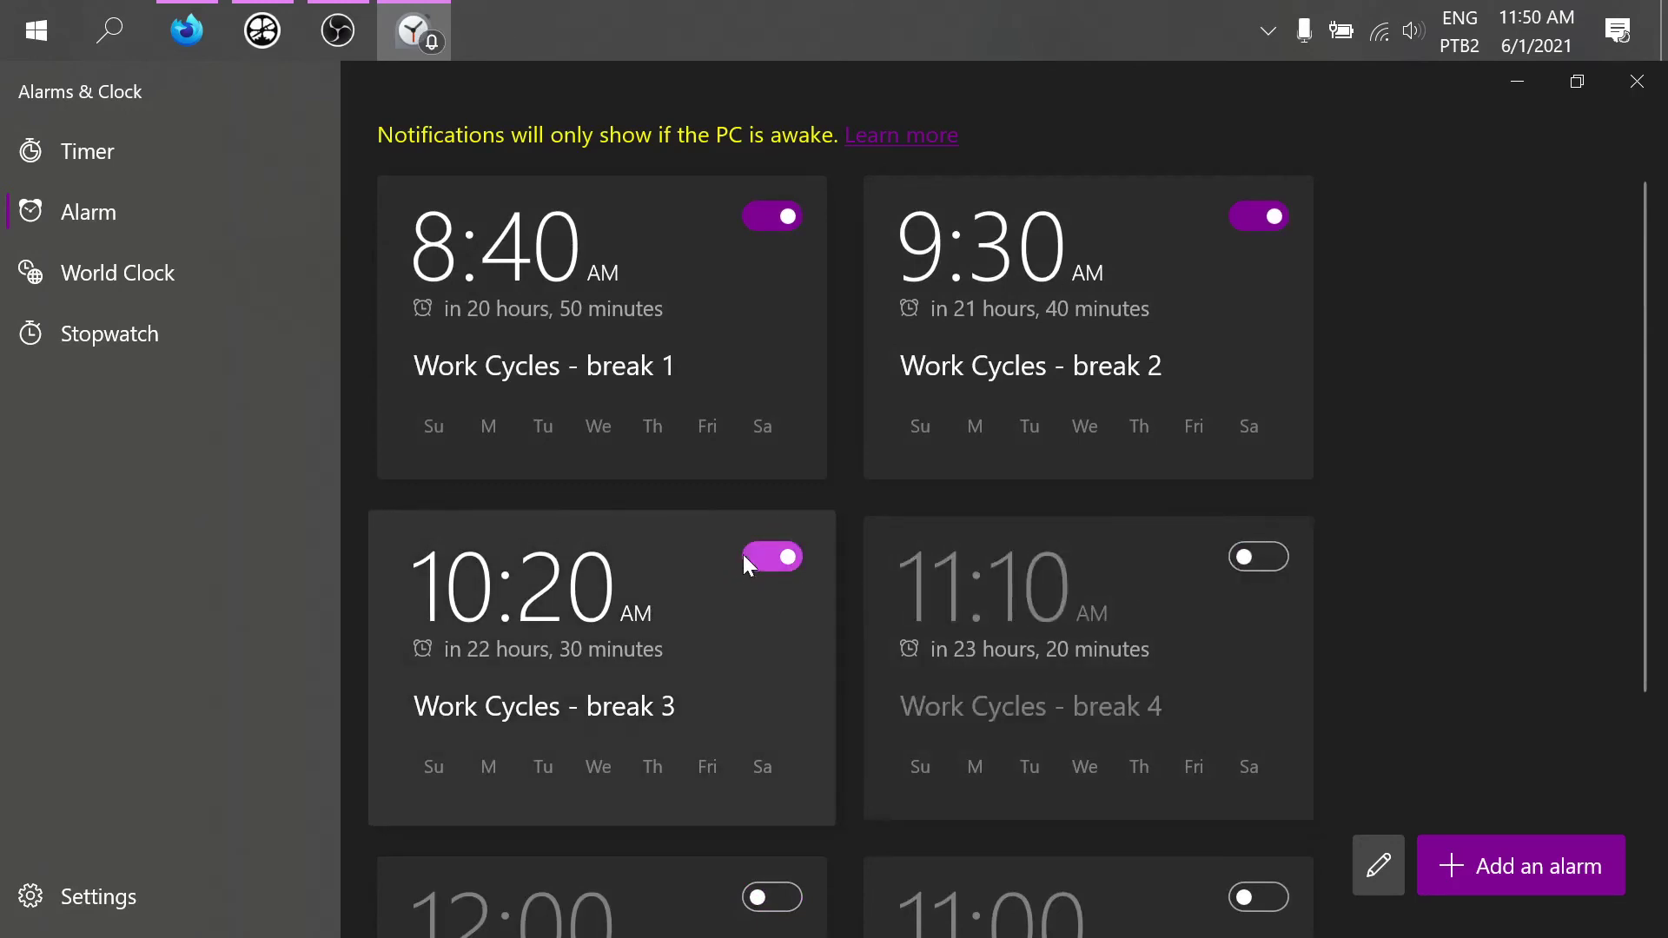
click(748, 556)
click(1275, 222)
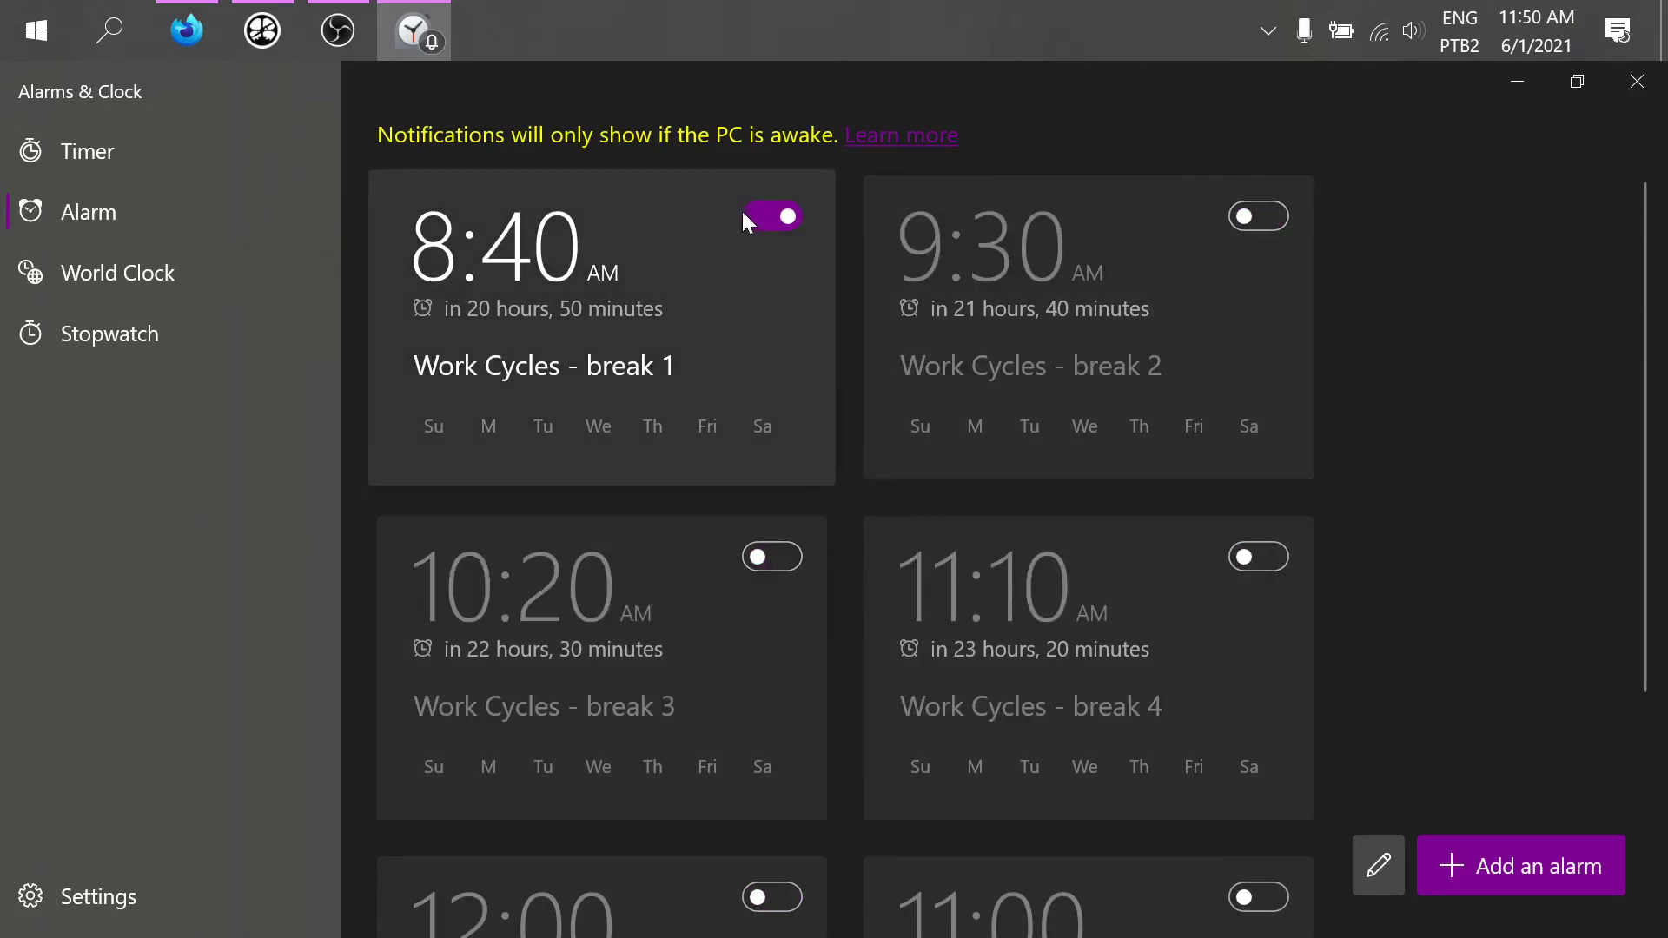
click(749, 210)
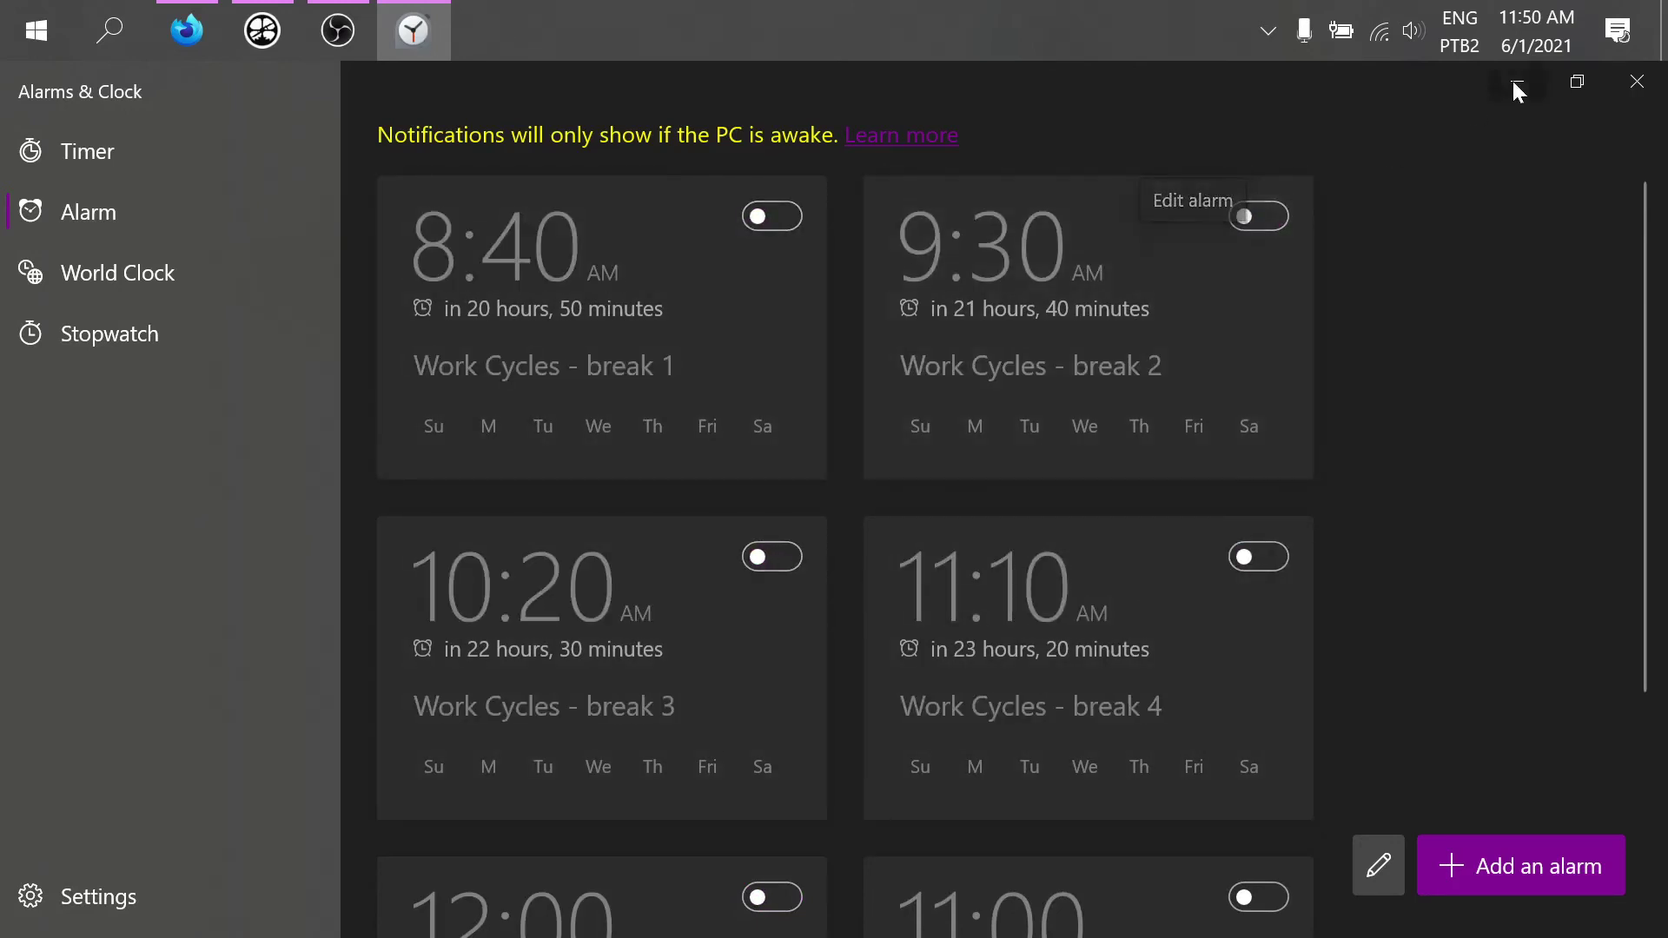
click(1636, 81)
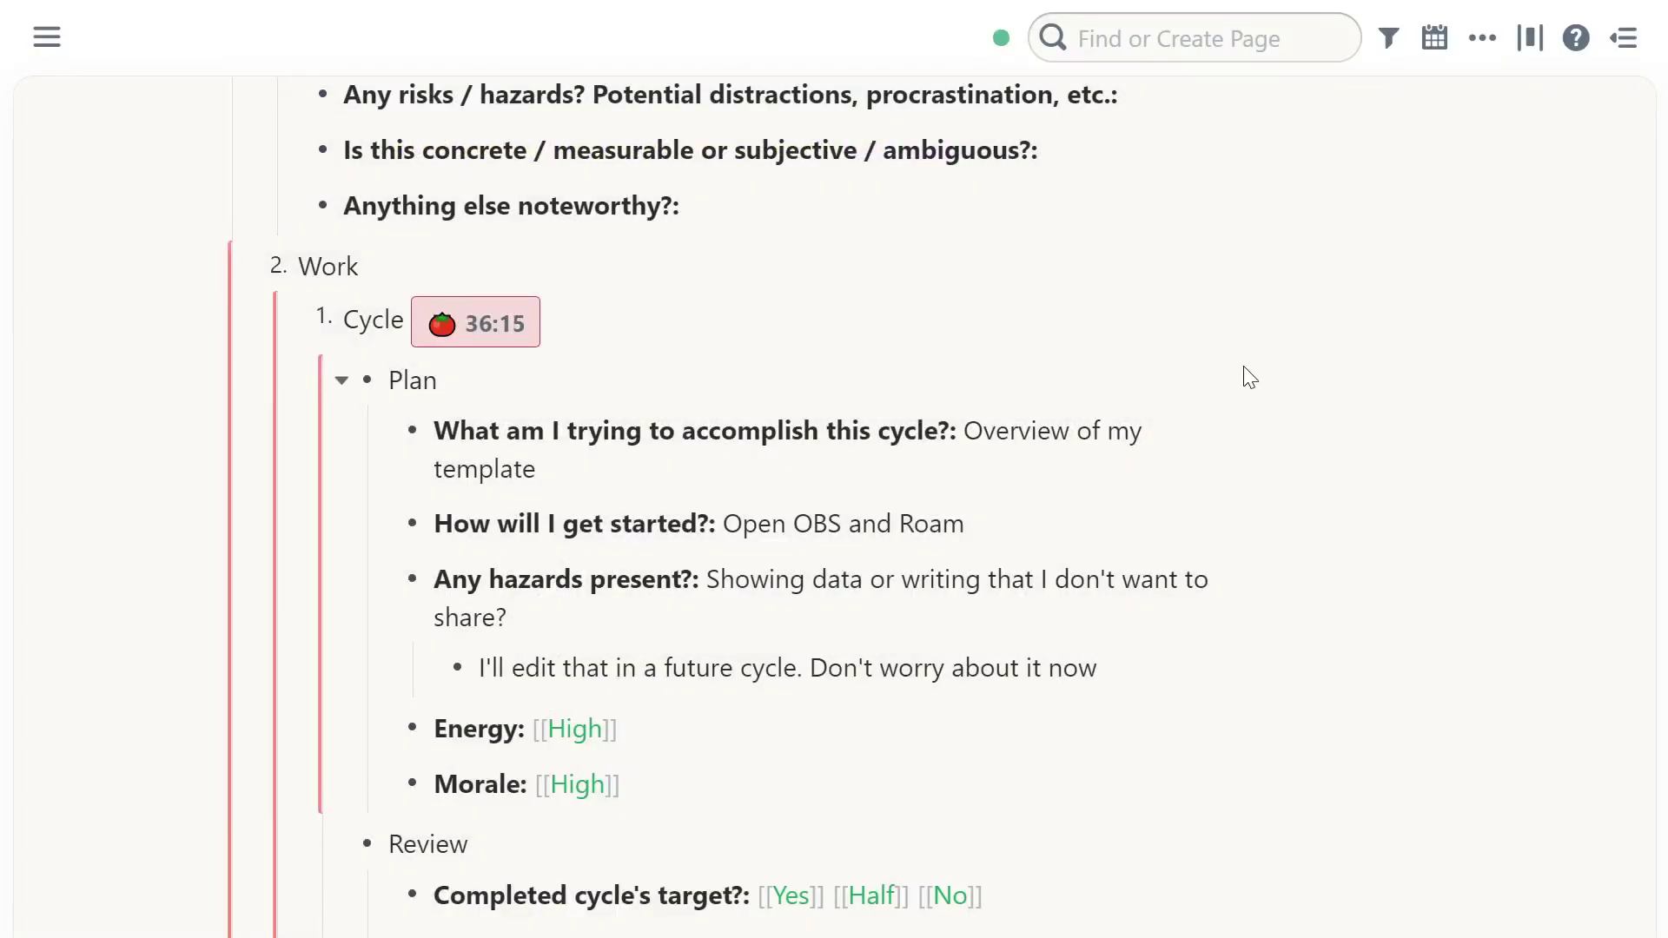
Step: Browse the Completed cycle's target? linked references and glance at their filter options
scroll(1250, 377, down, 6)
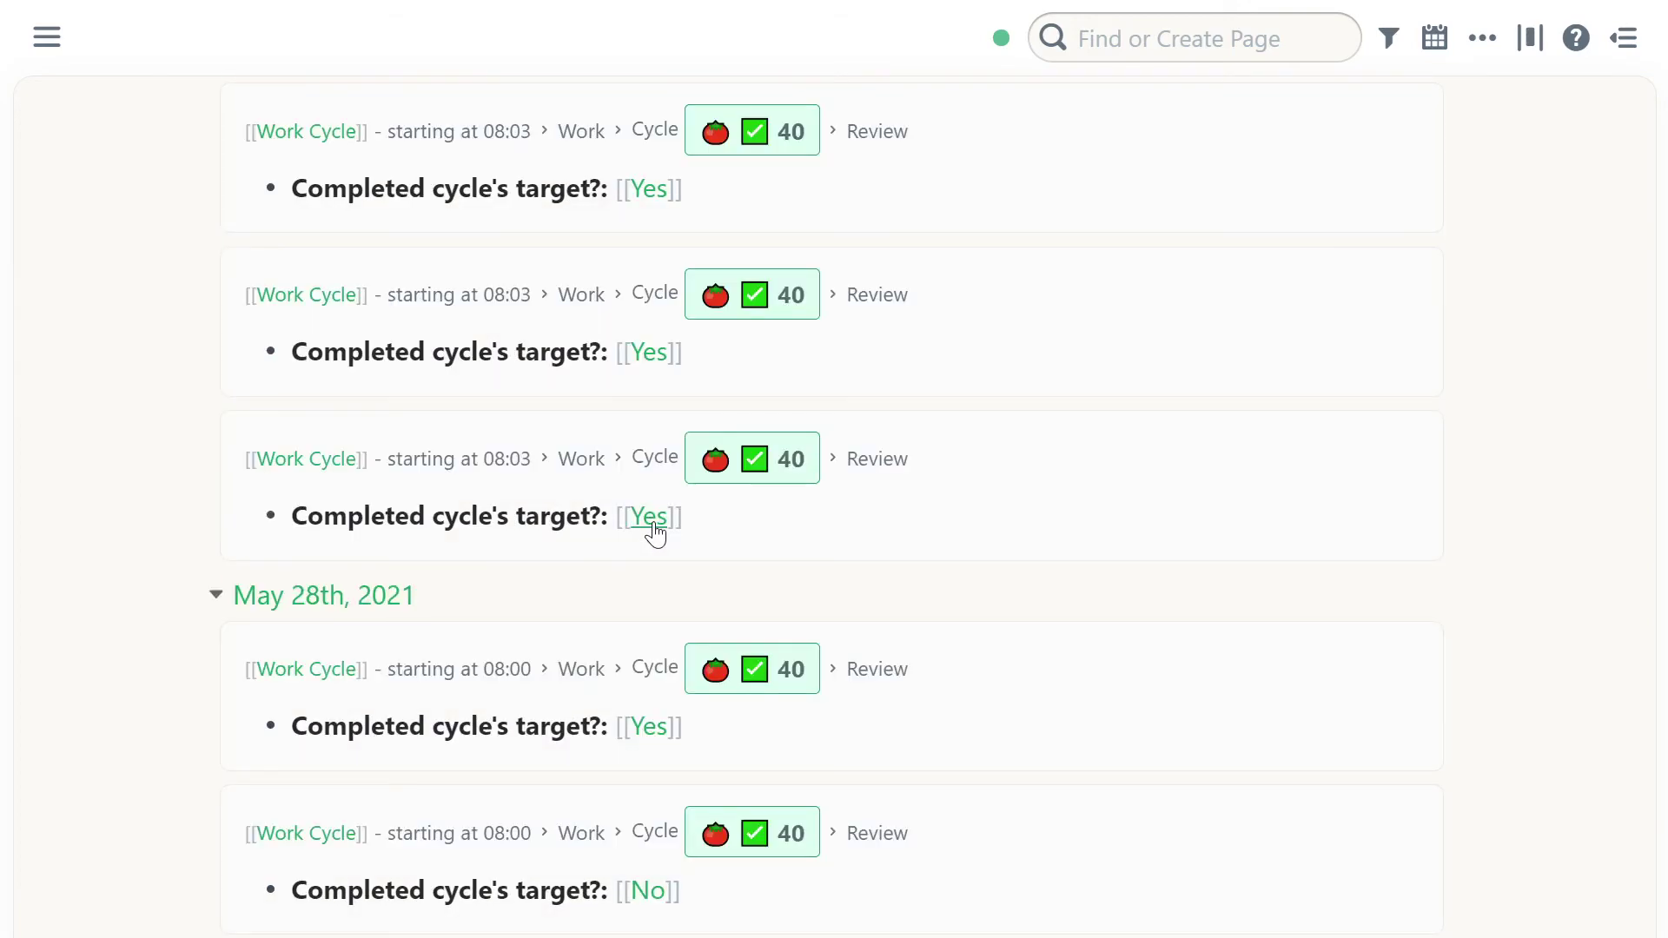
scroll(663, 585, up, 15)
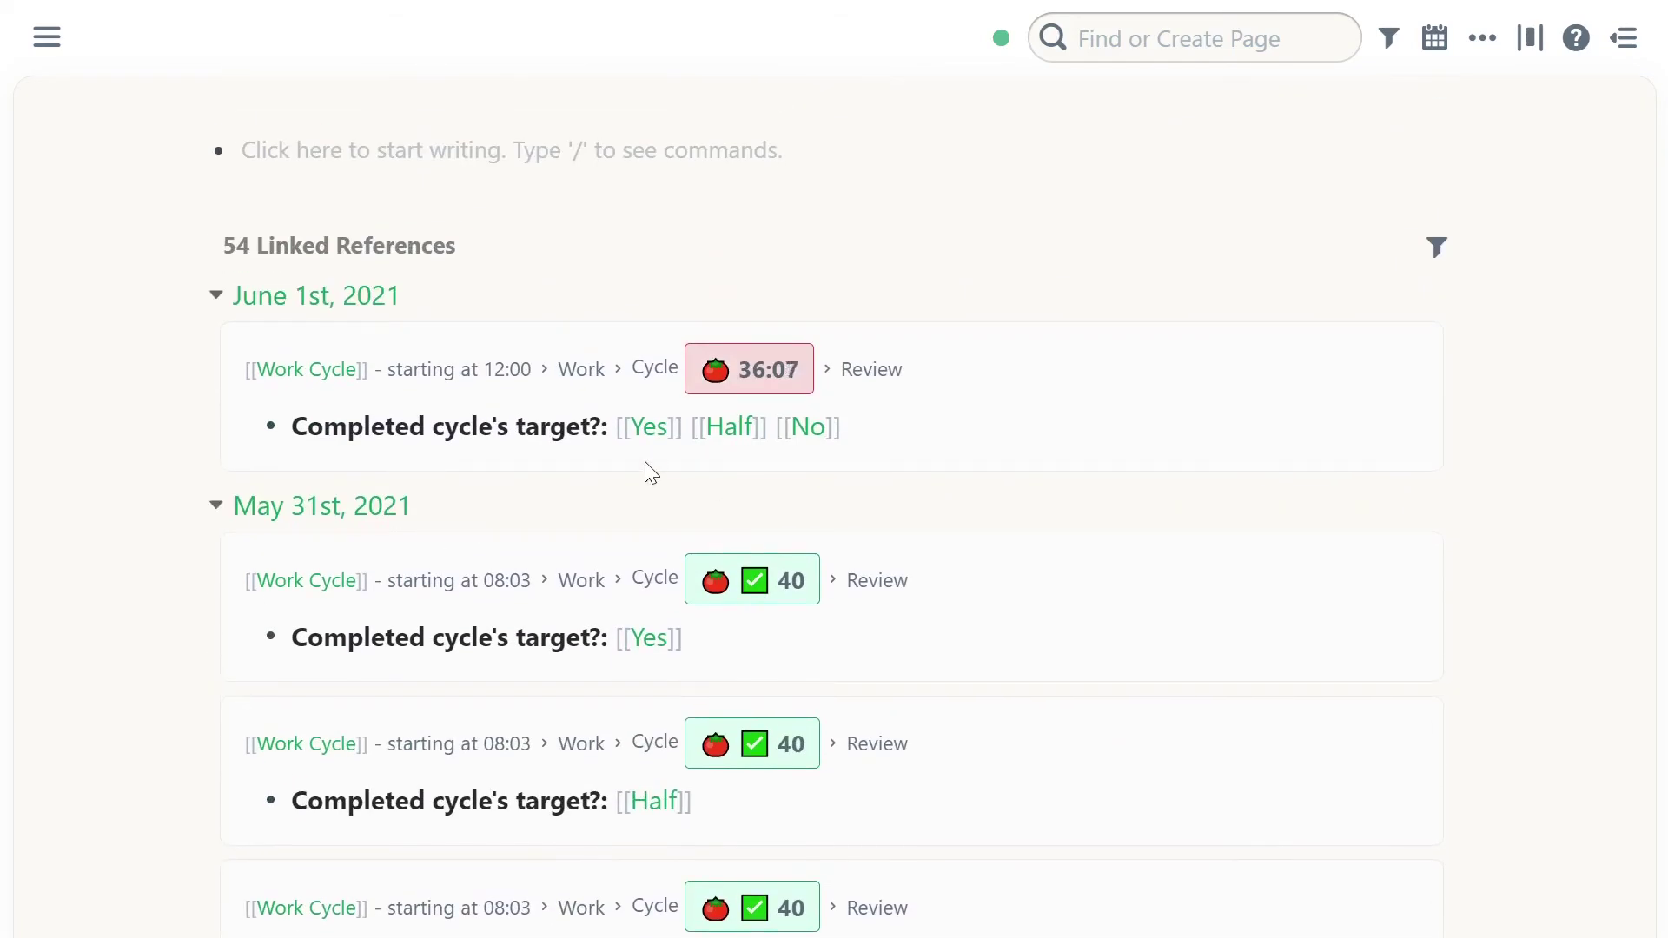
scroll(648, 473, down, 5)
scroll(656, 473, down, 13)
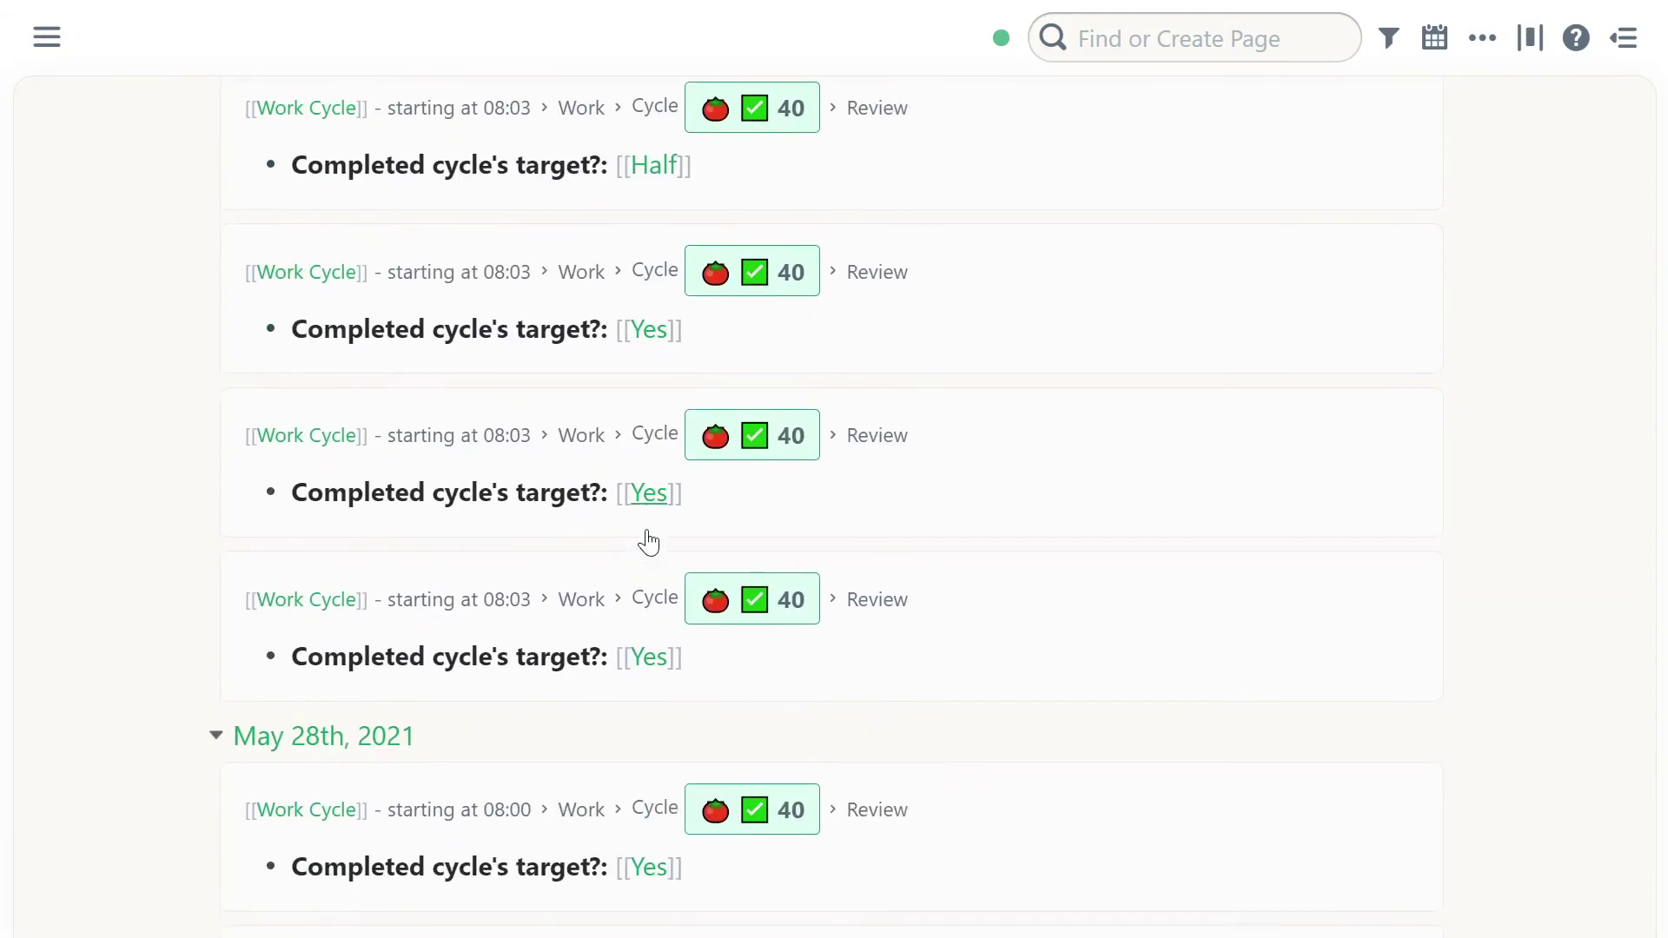
scroll(674, 554, down, 1)
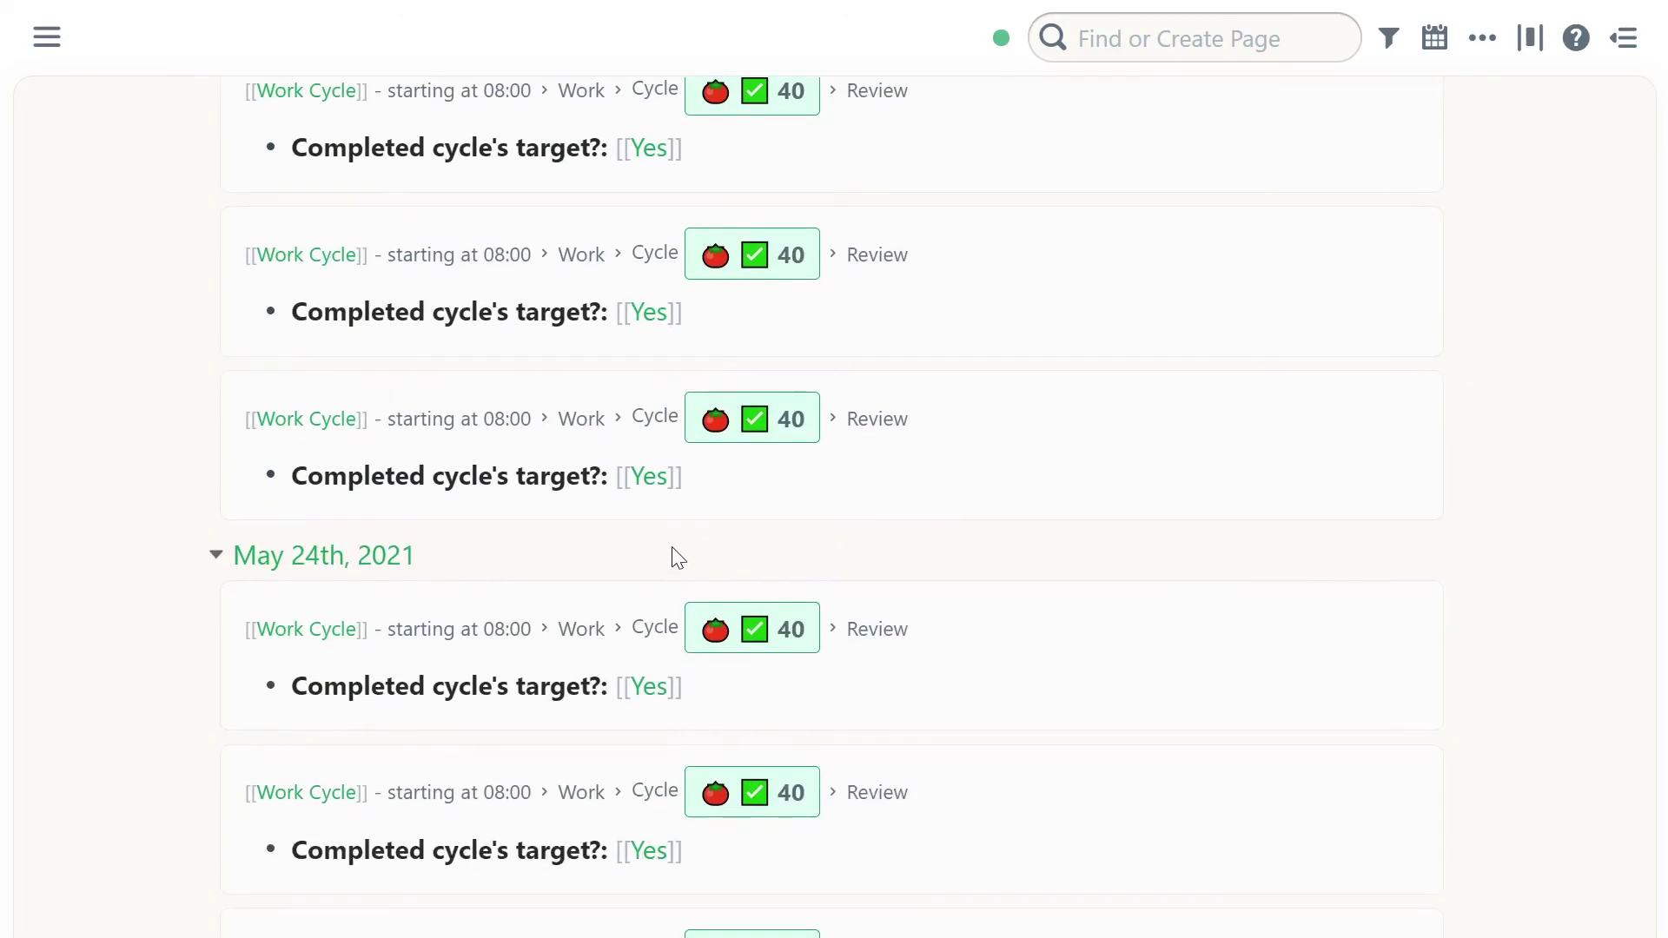
scroll(953, 510, up, 19)
click(1438, 379)
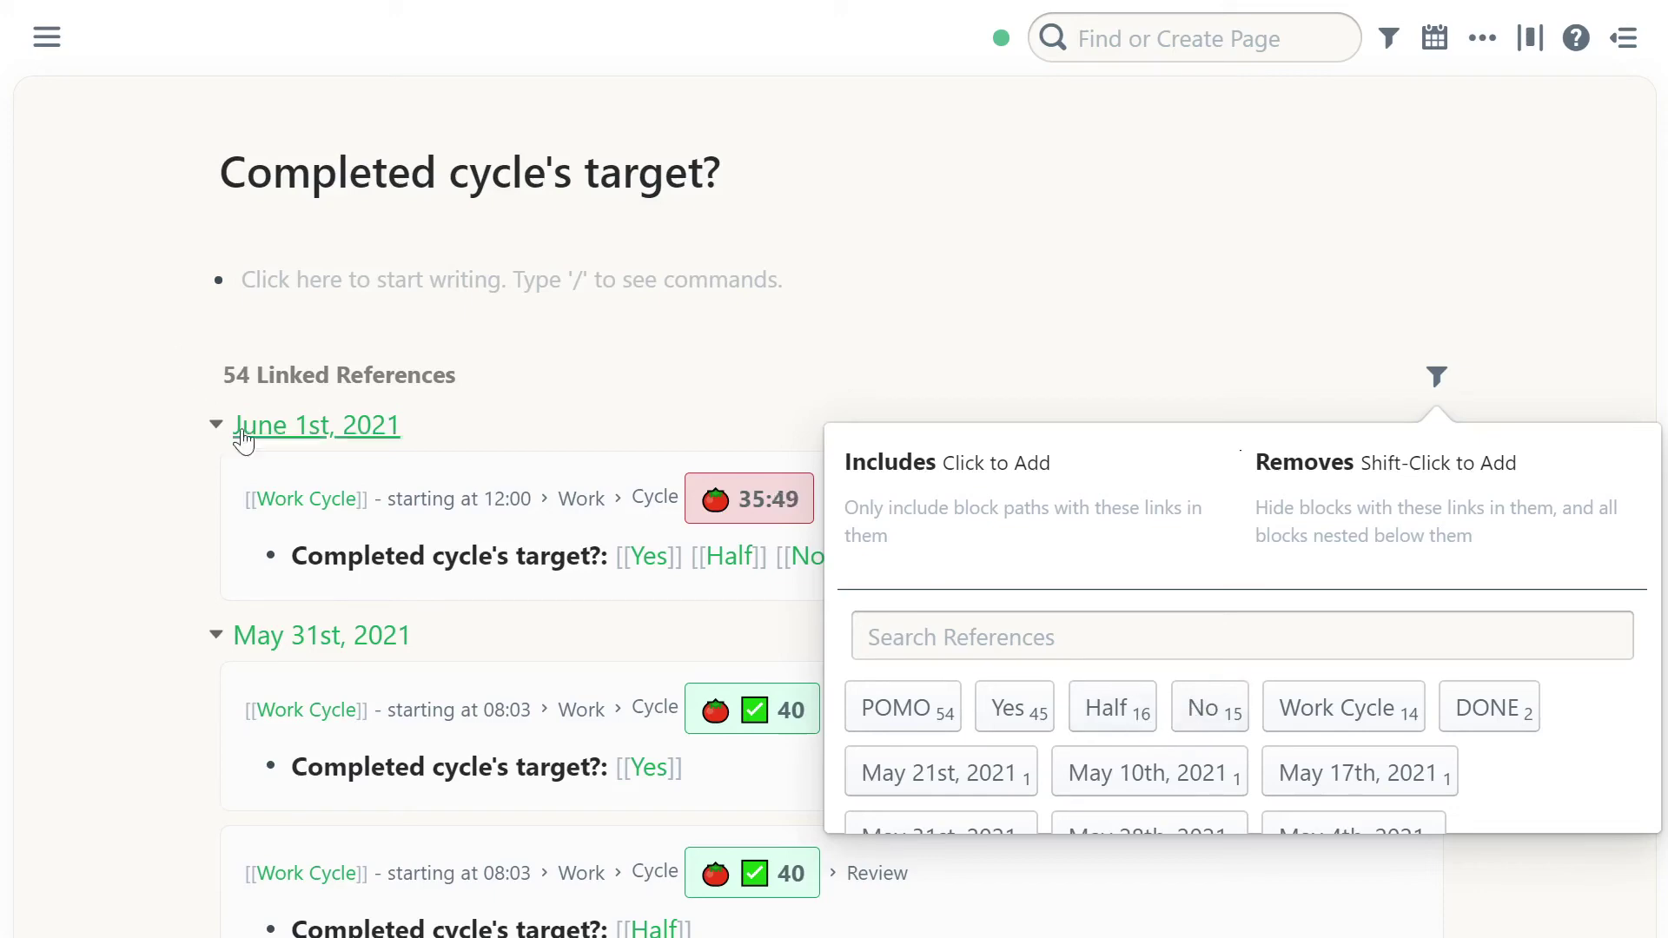
click(123, 420)
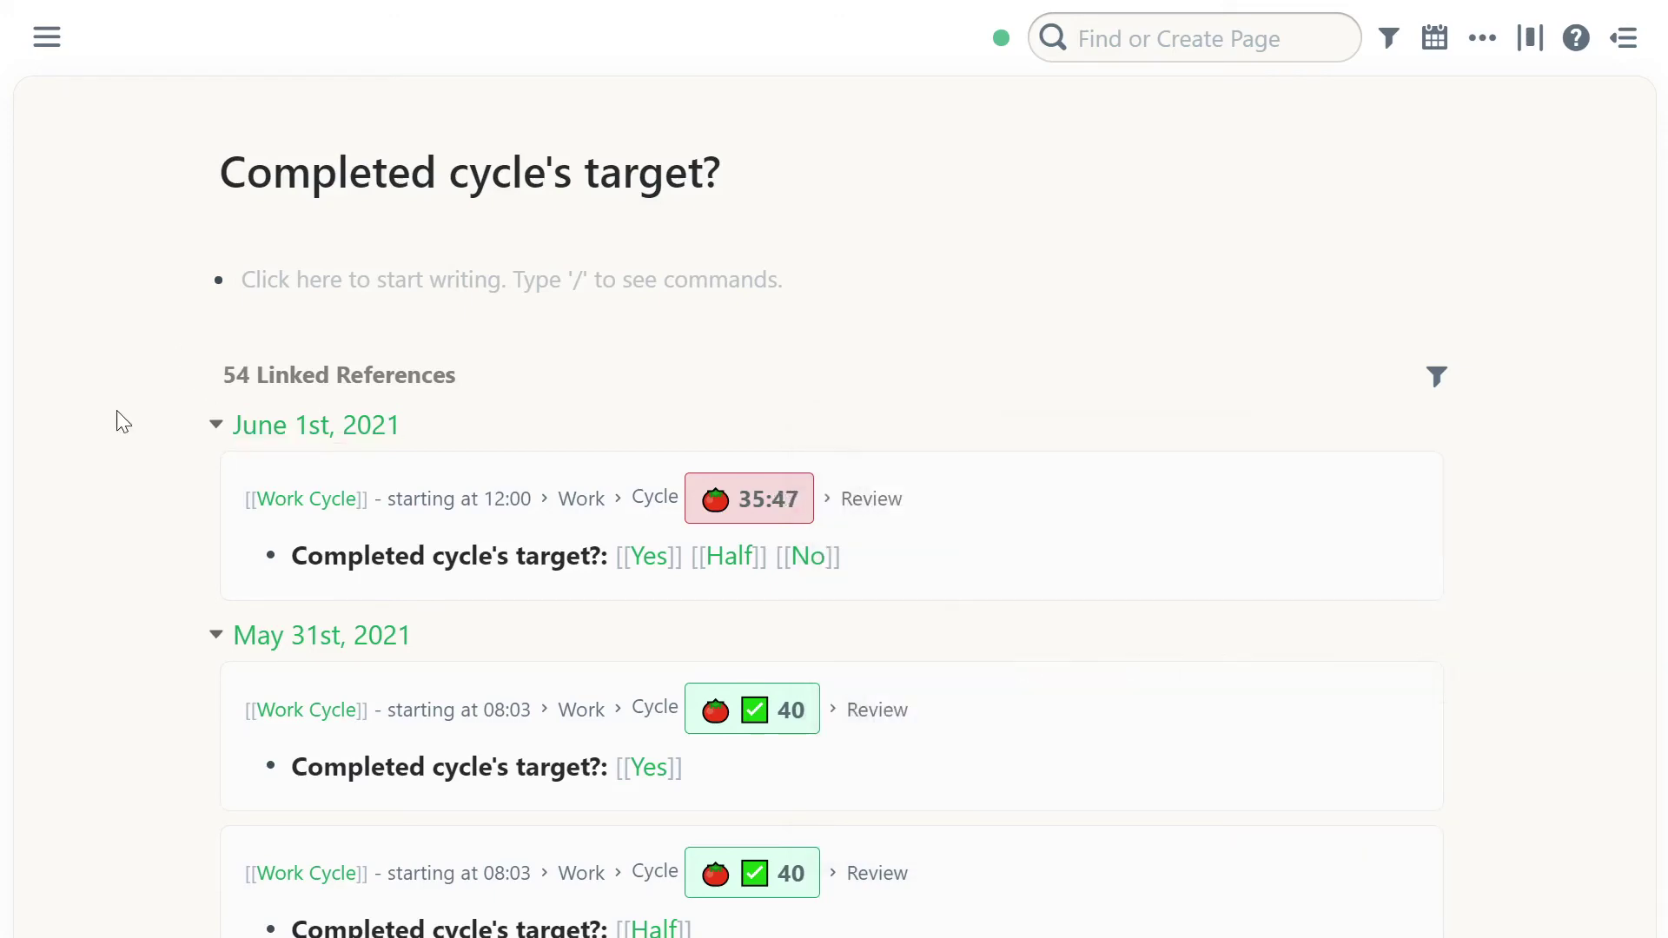
Step: Scroll the June 1st note between the Work cycle and the Debrief prompts
scroll(105, 450, down, 10)
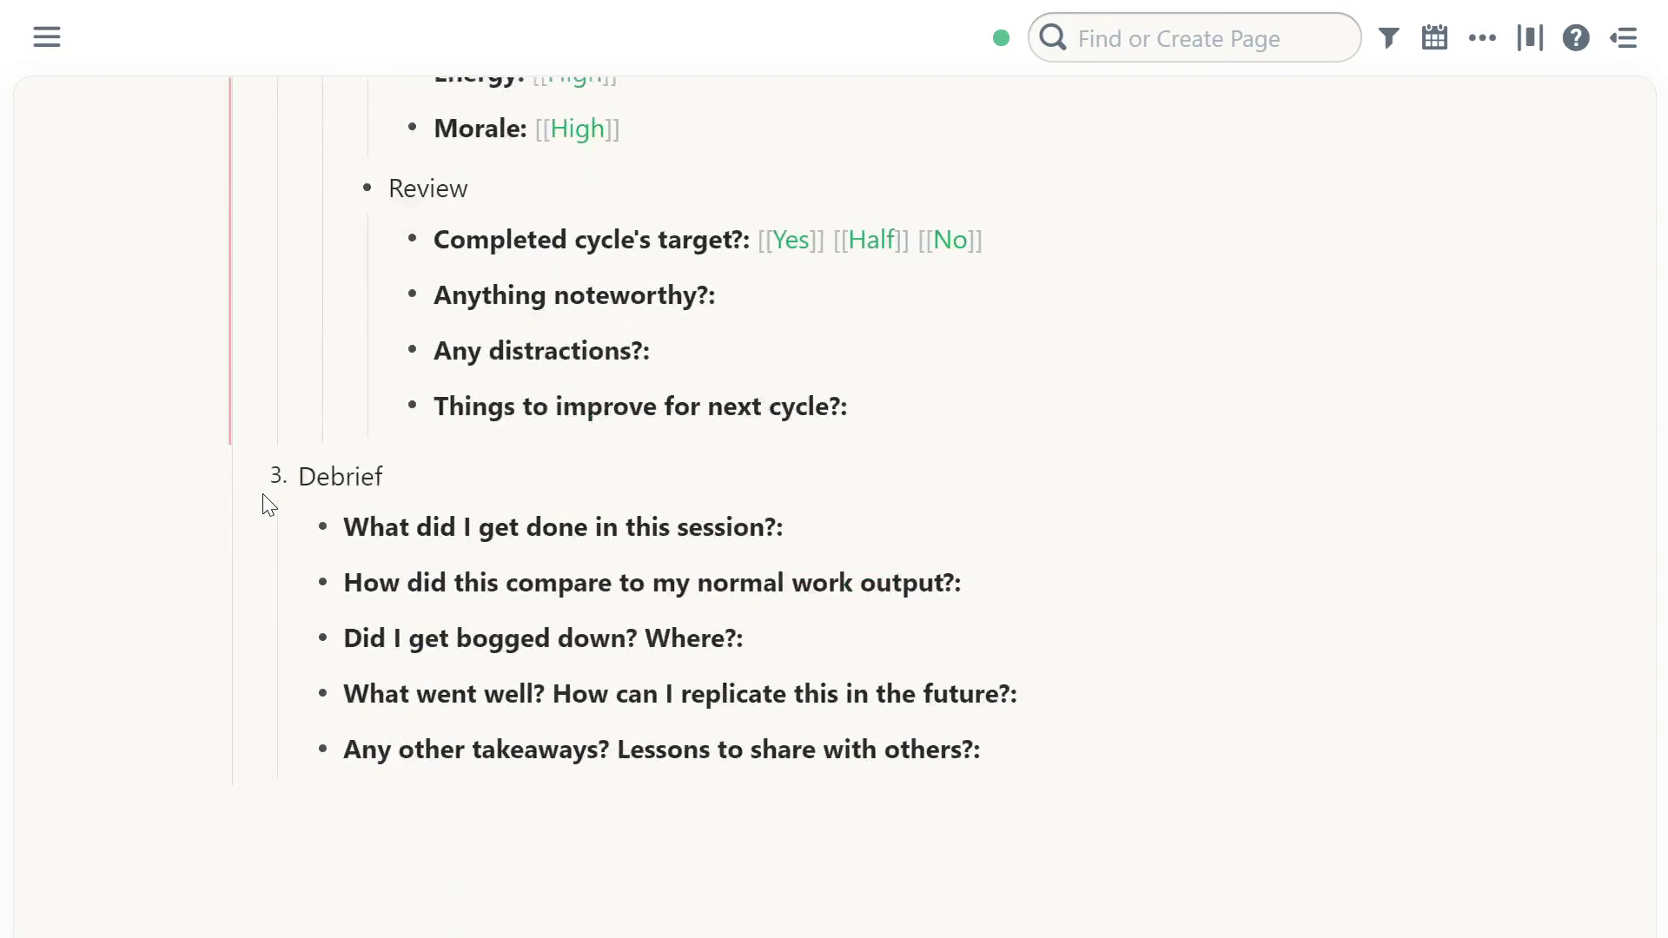
scroll(269, 506, up, 10)
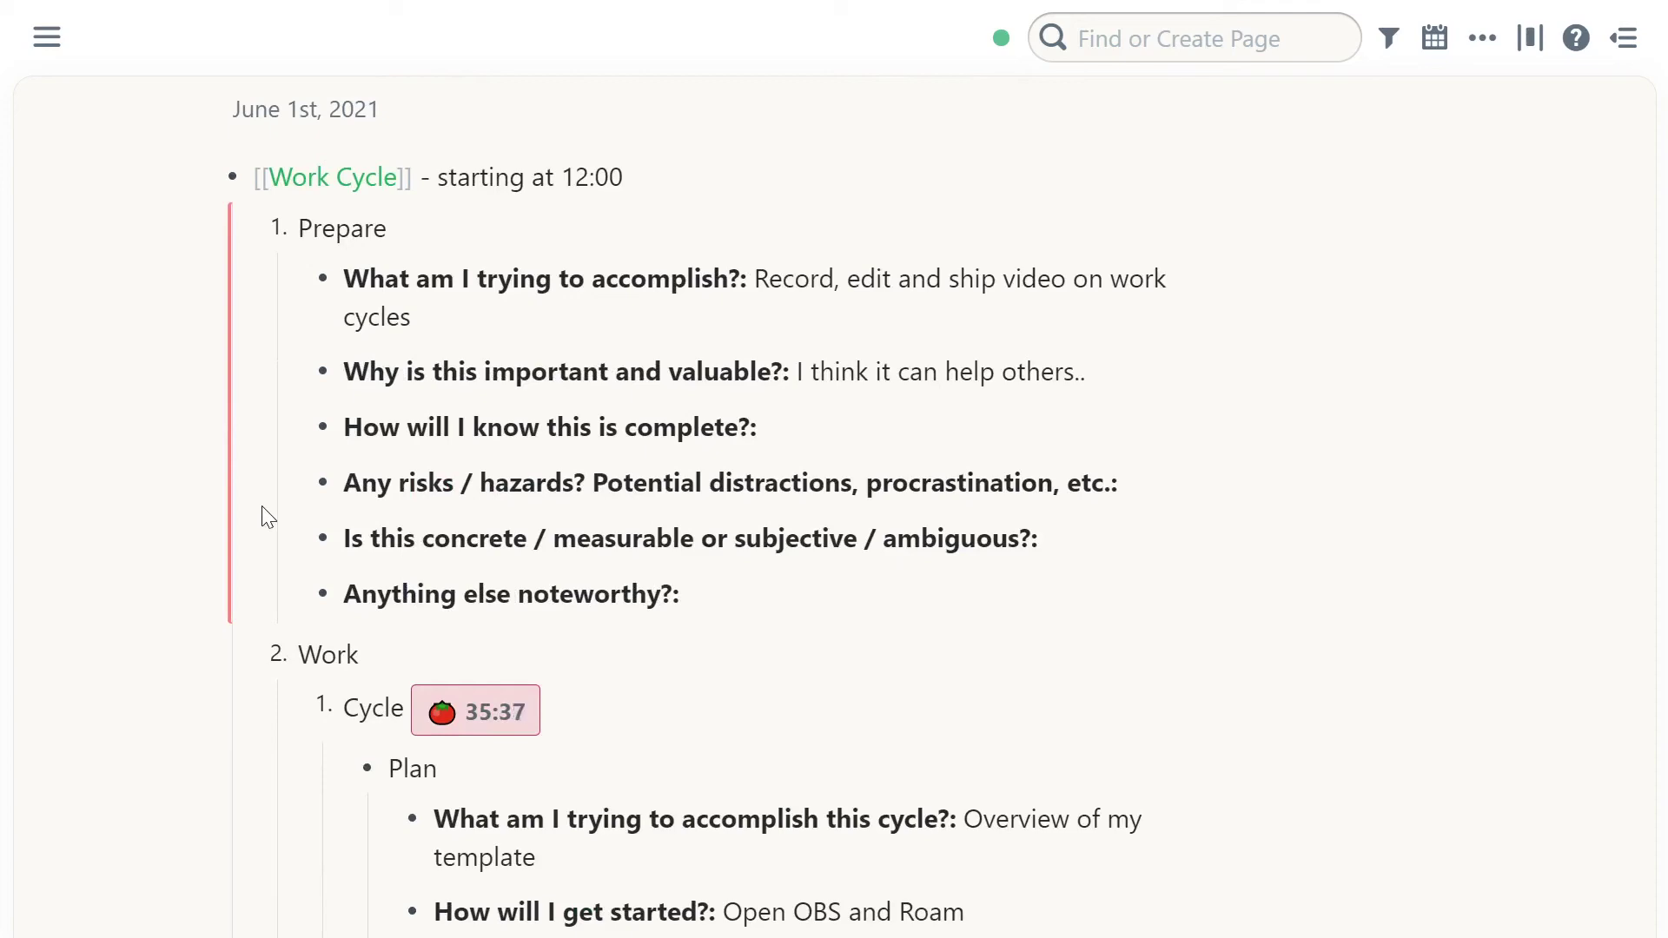
scroll(244, 583, down, 4)
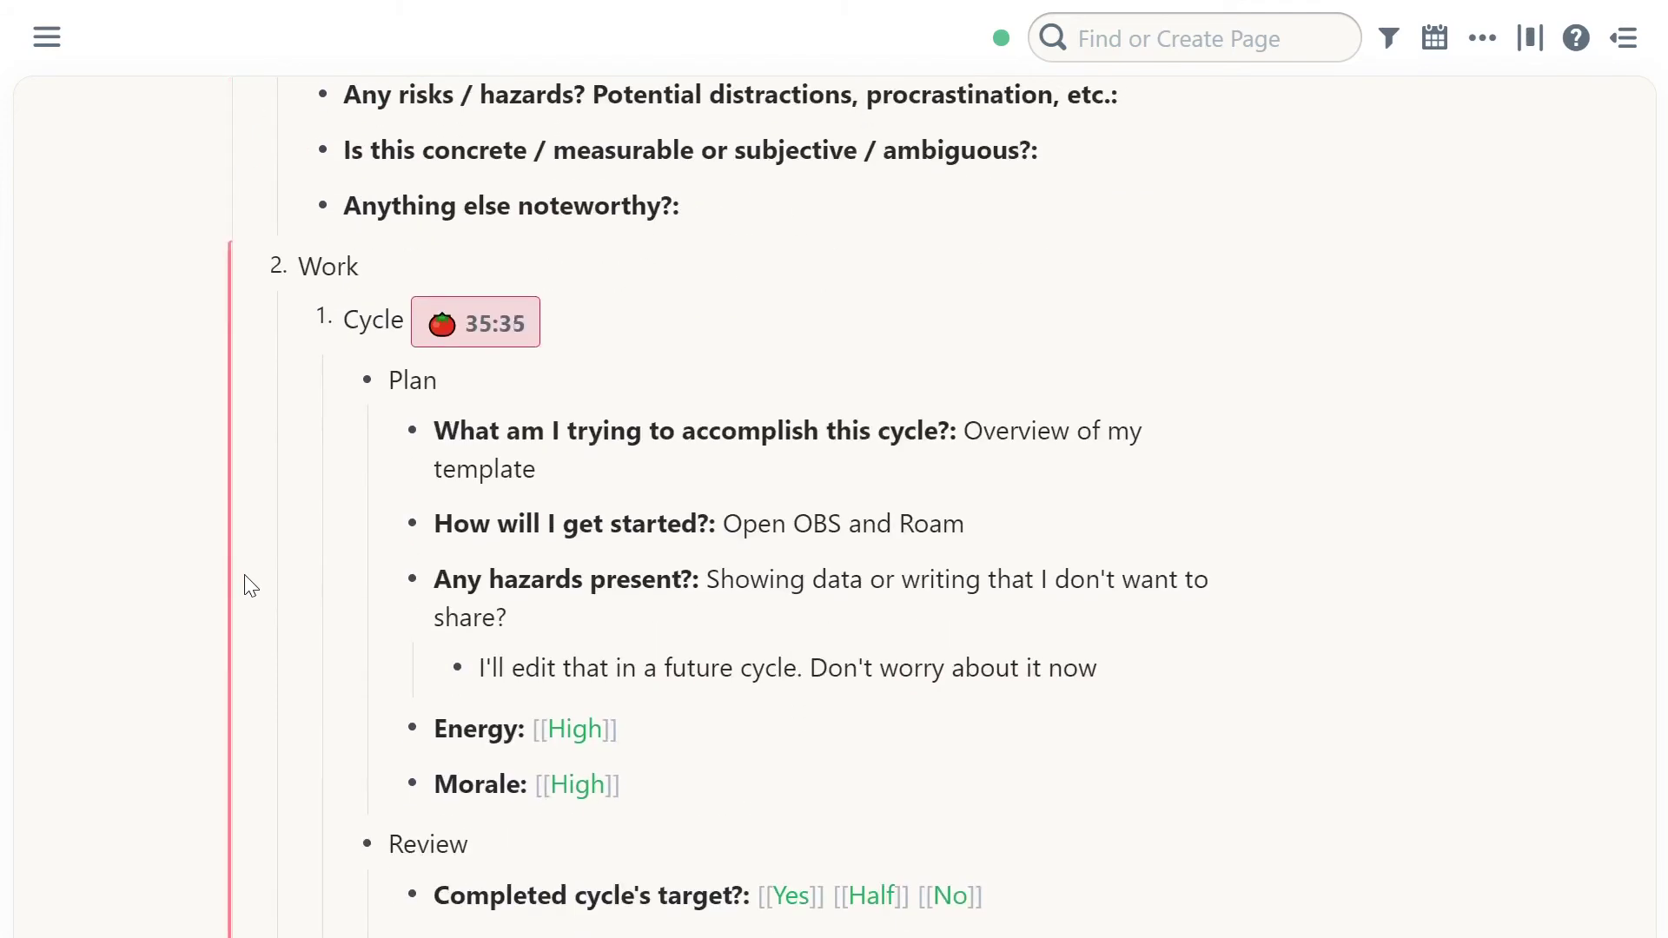
scroll(104, 322, down, 5)
scroll(197, 504, down, 3)
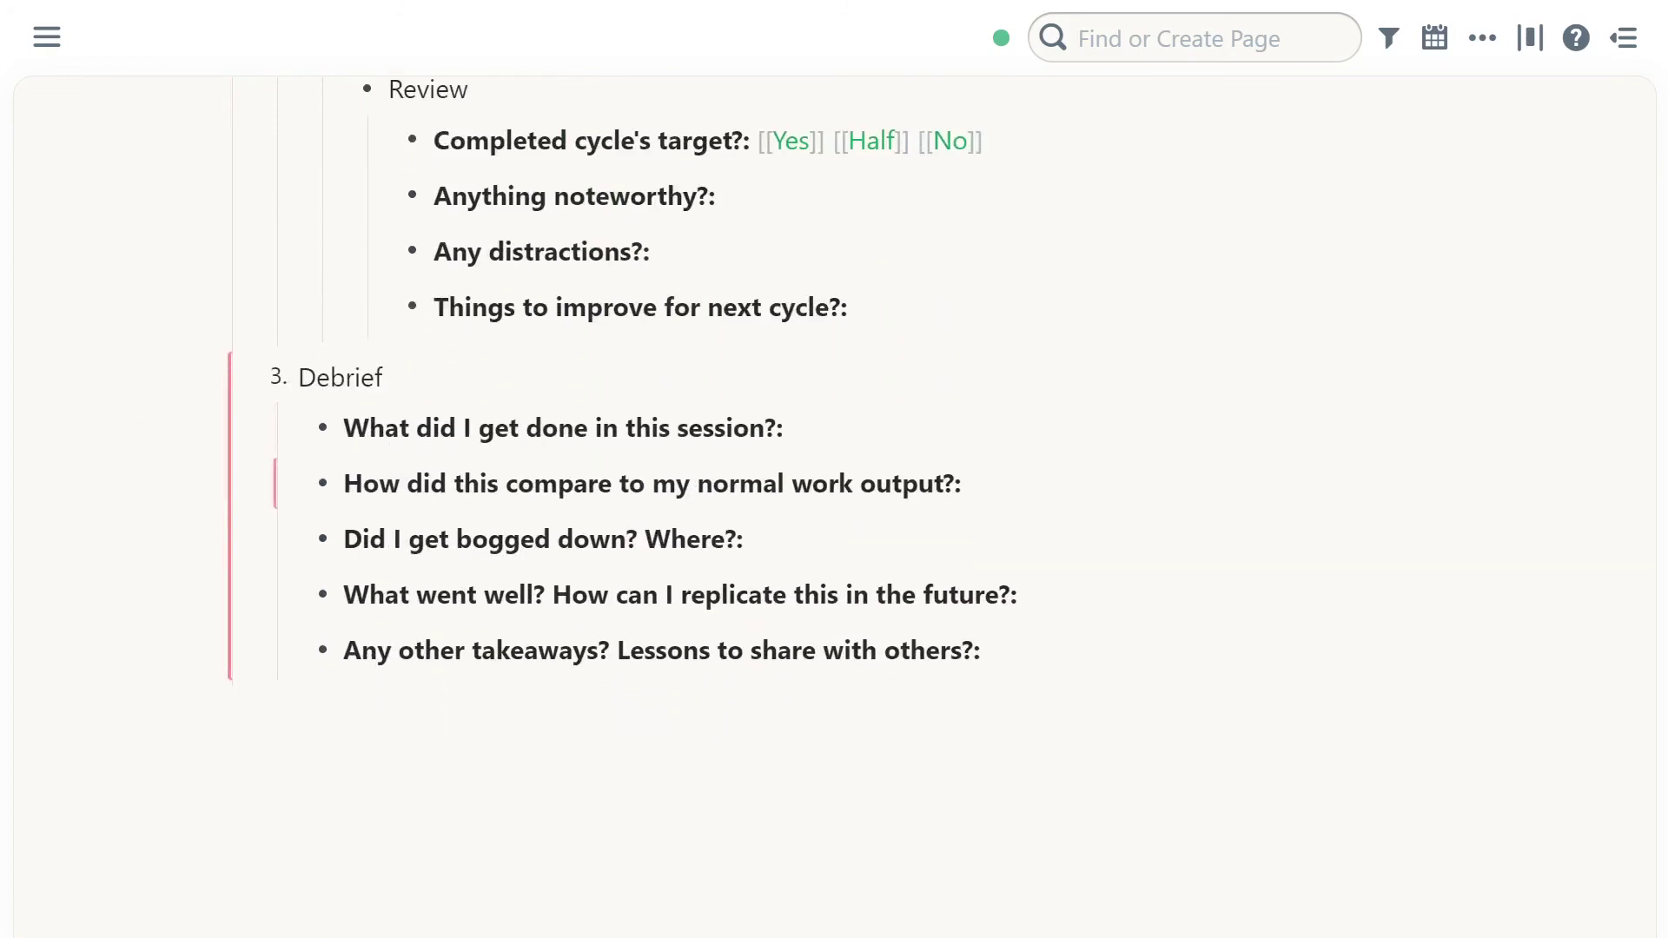
scroll(156, 472, up, 7)
scroll(927, 460, down, 6)
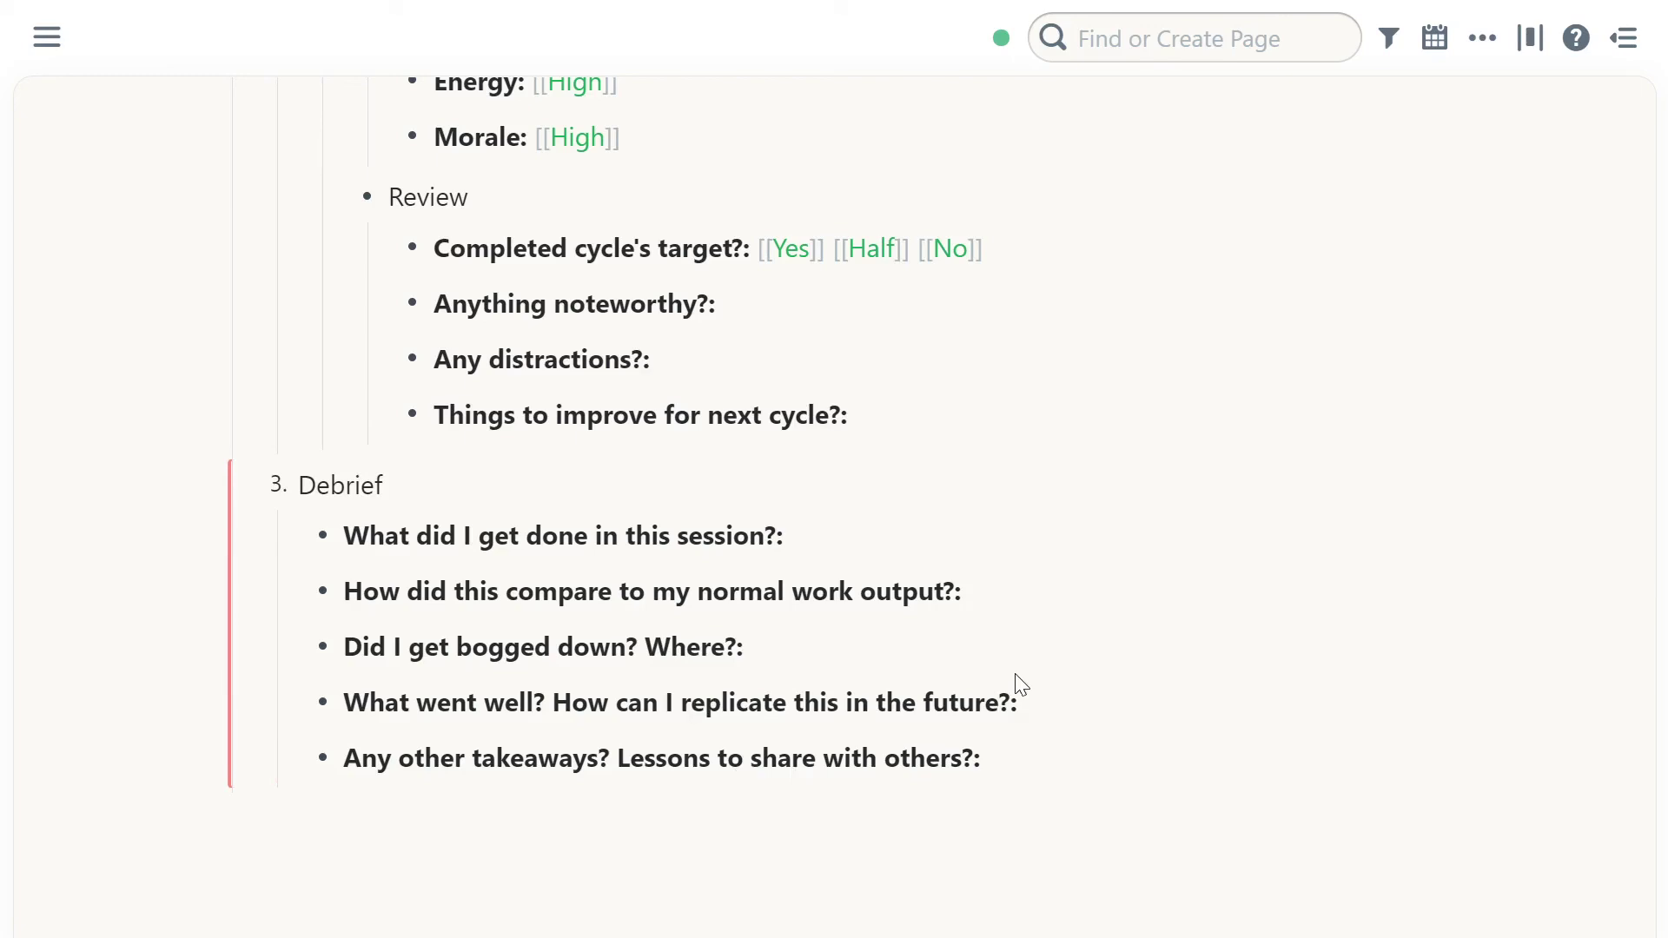
Step: Review past 'Any other takeaways?' answers, expanding May 31st's, then reopen the June 1st Work Cycle
click(559, 766)
scroll(708, 625, up, 10)
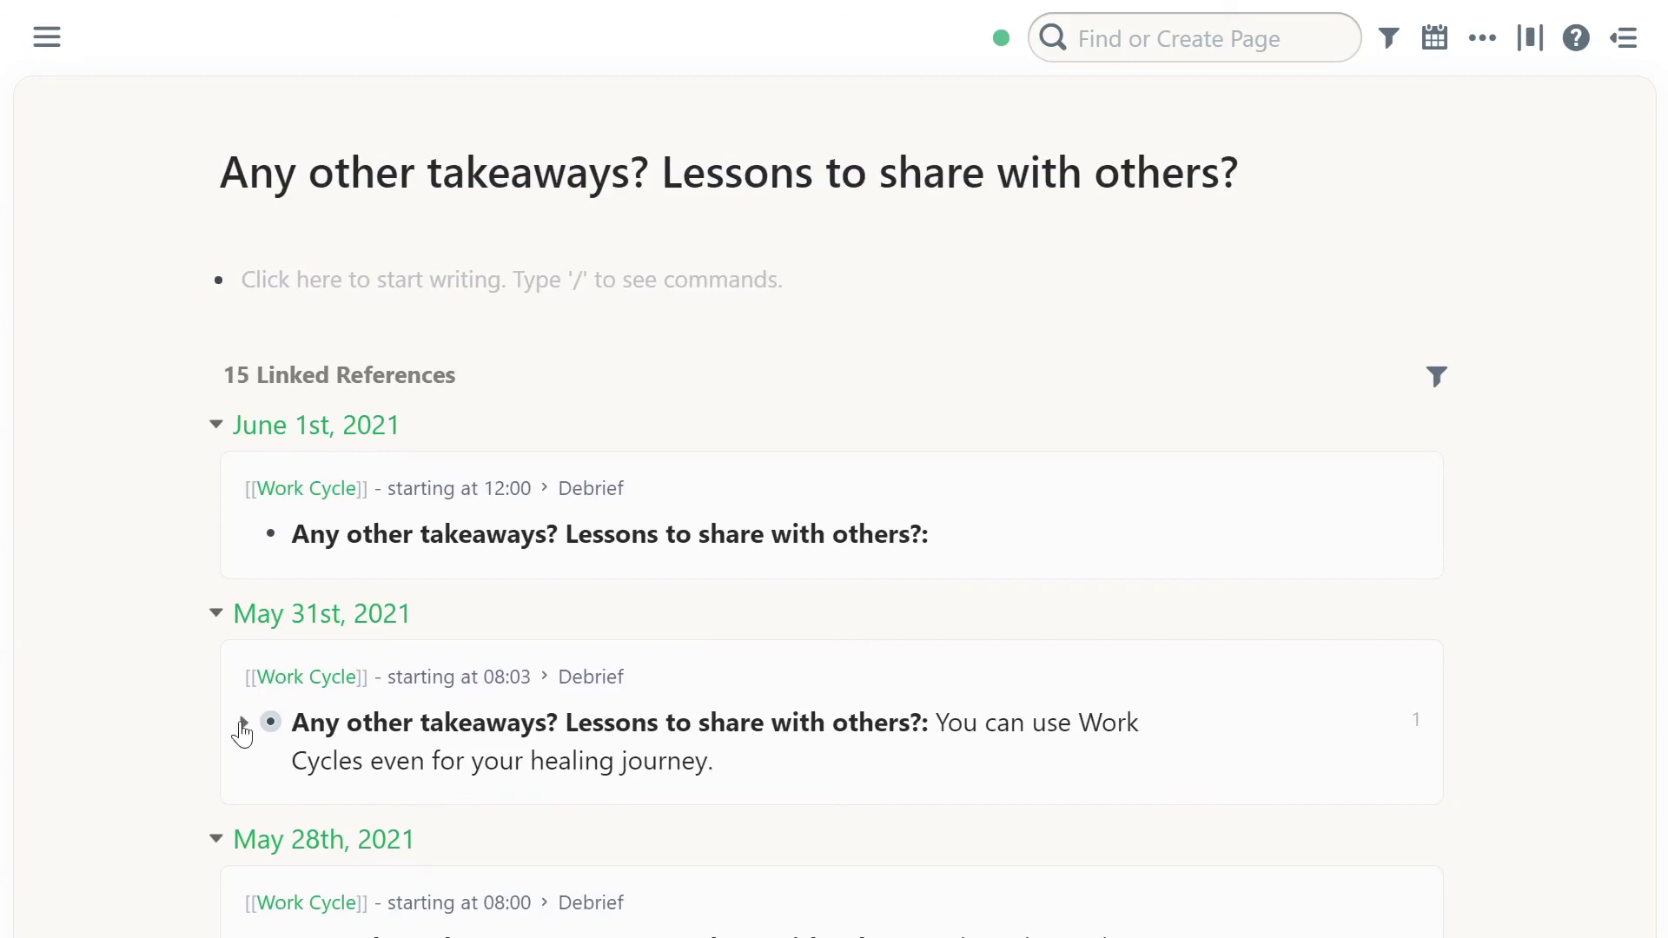
click(243, 723)
scroll(608, 712, down, 3)
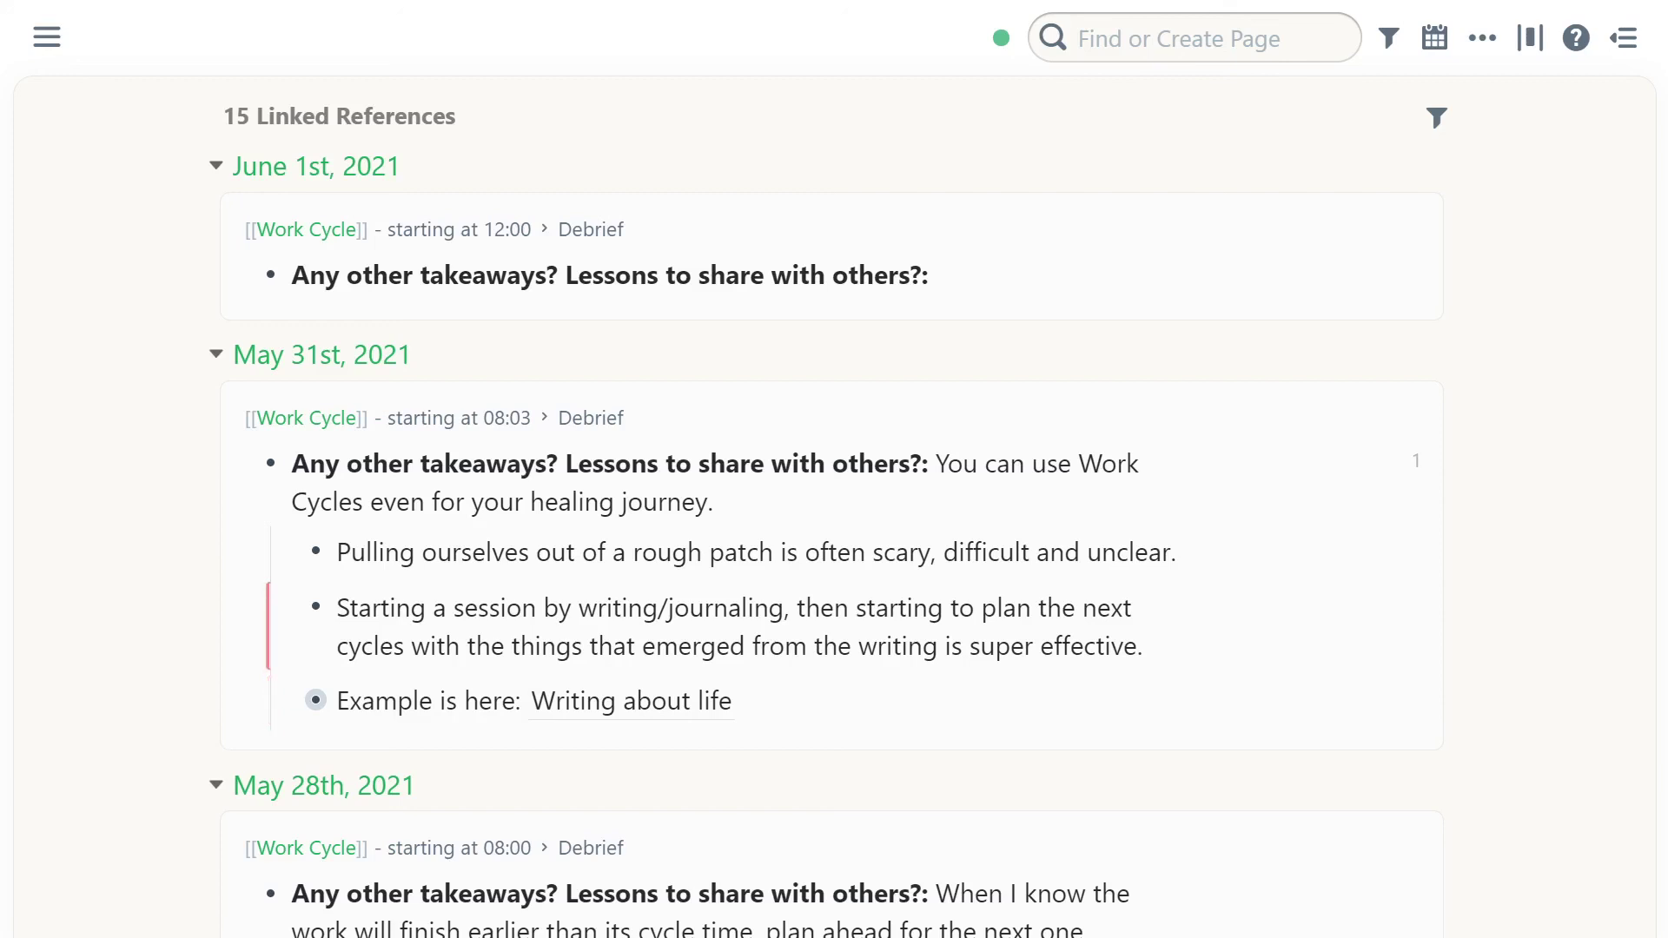
scroll(834, 504, up, 3)
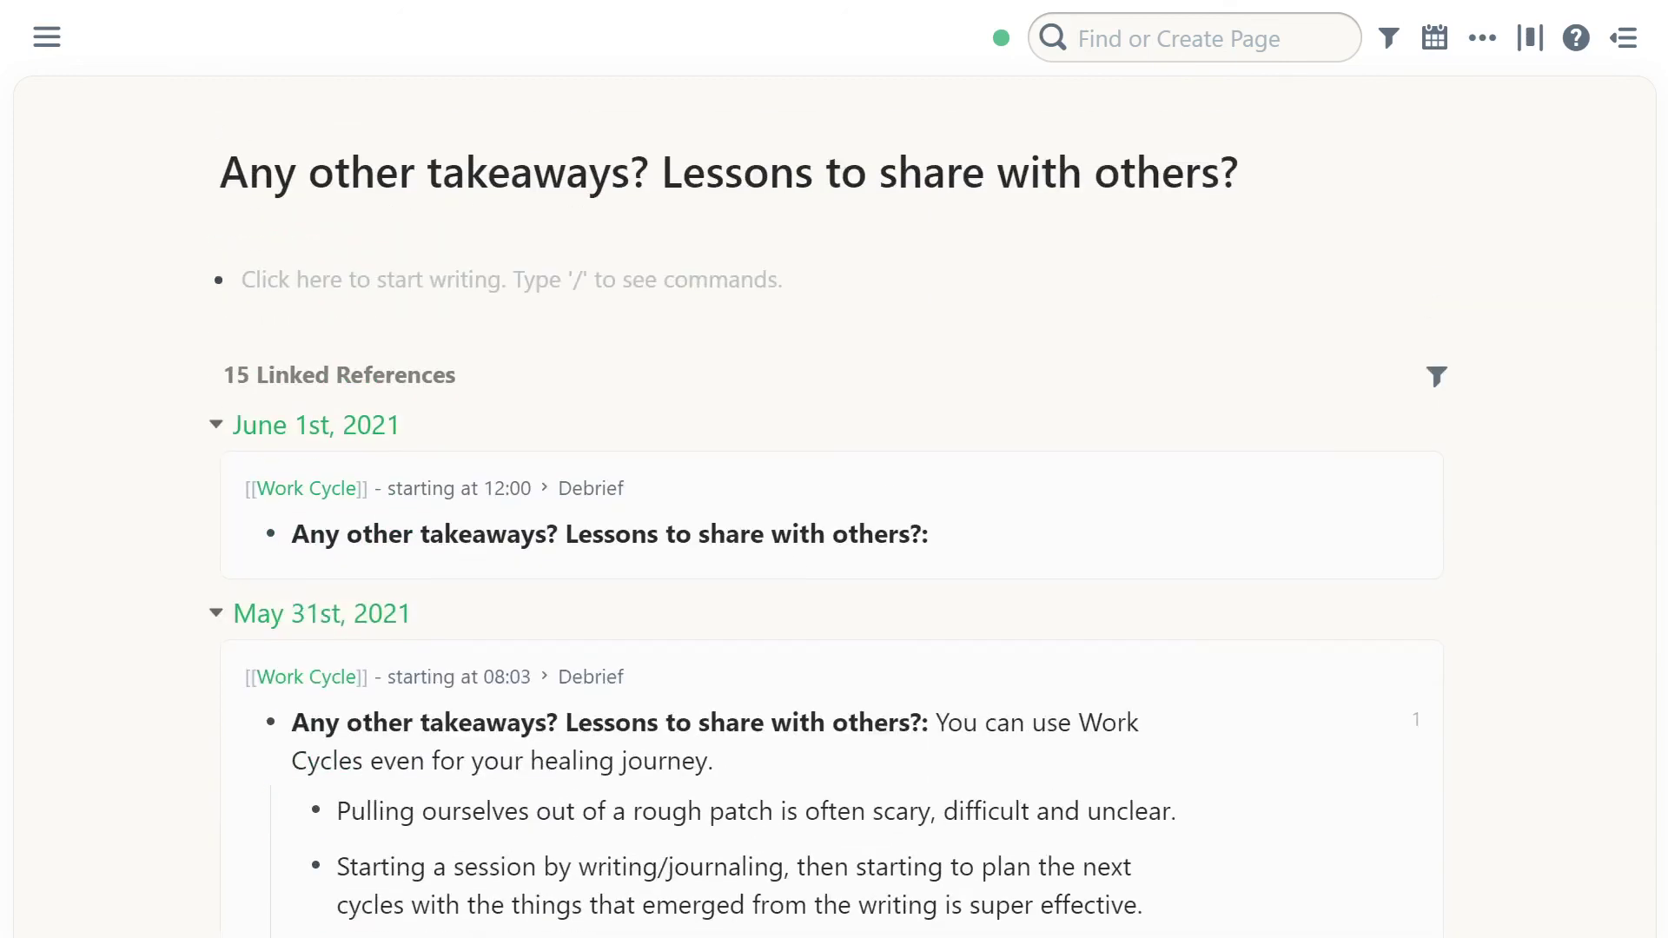
click(458, 489)
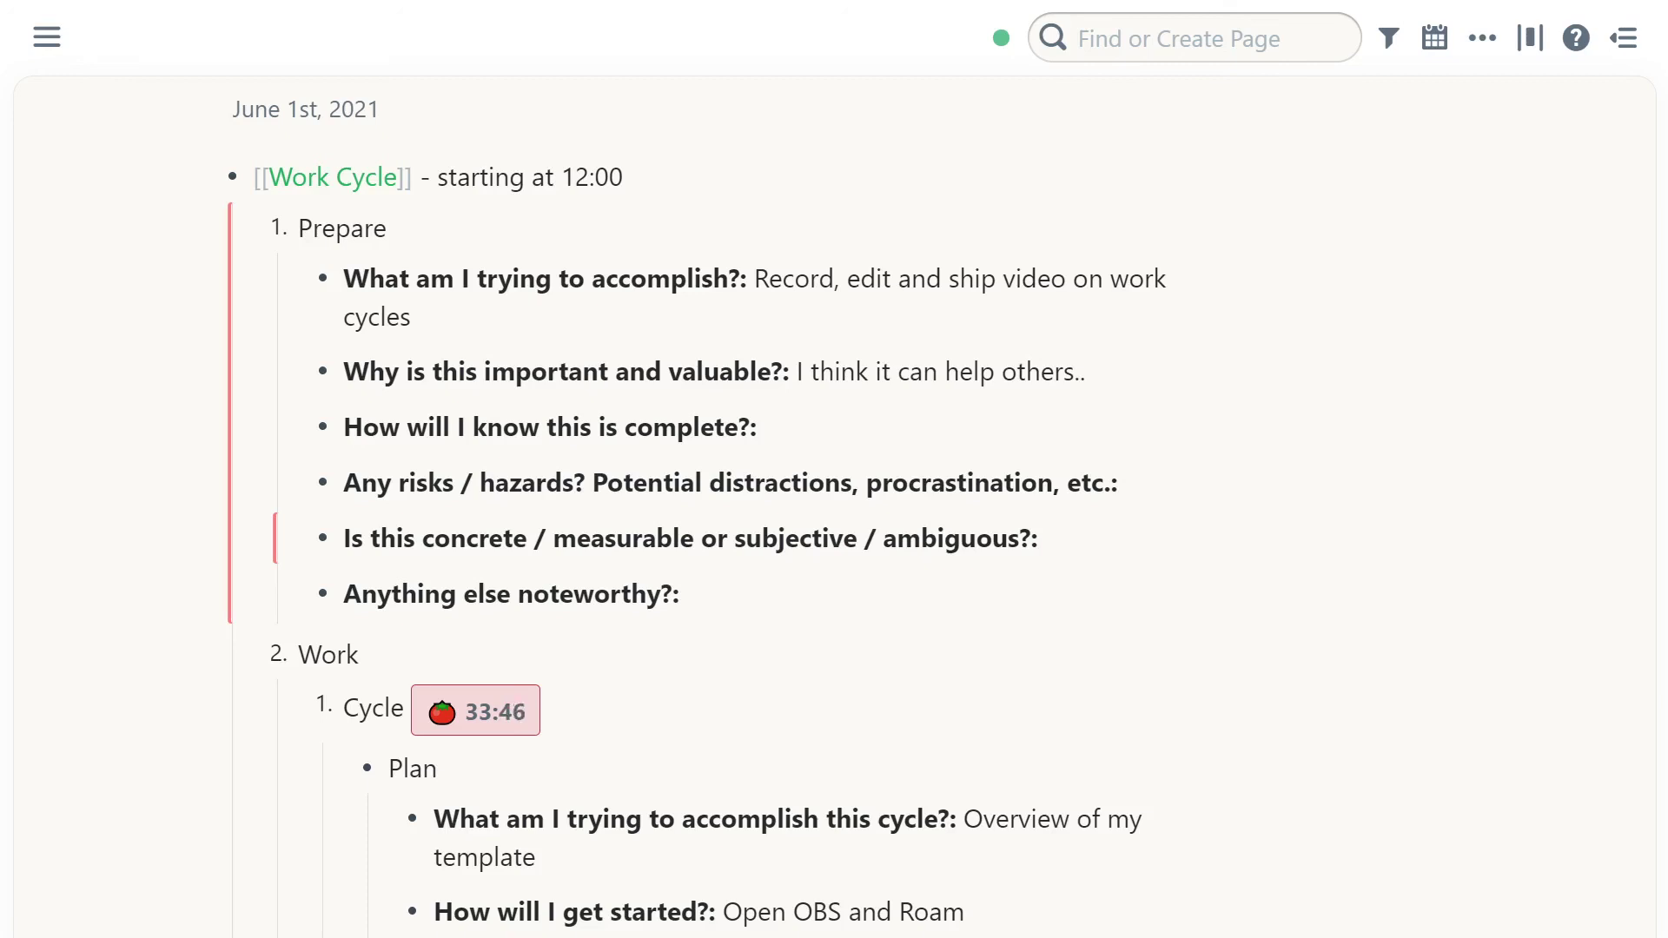
Step: Switch to the Firefox Work Gym window, toggling full screen off and back on
key(alt+Tab)
key(Tab)
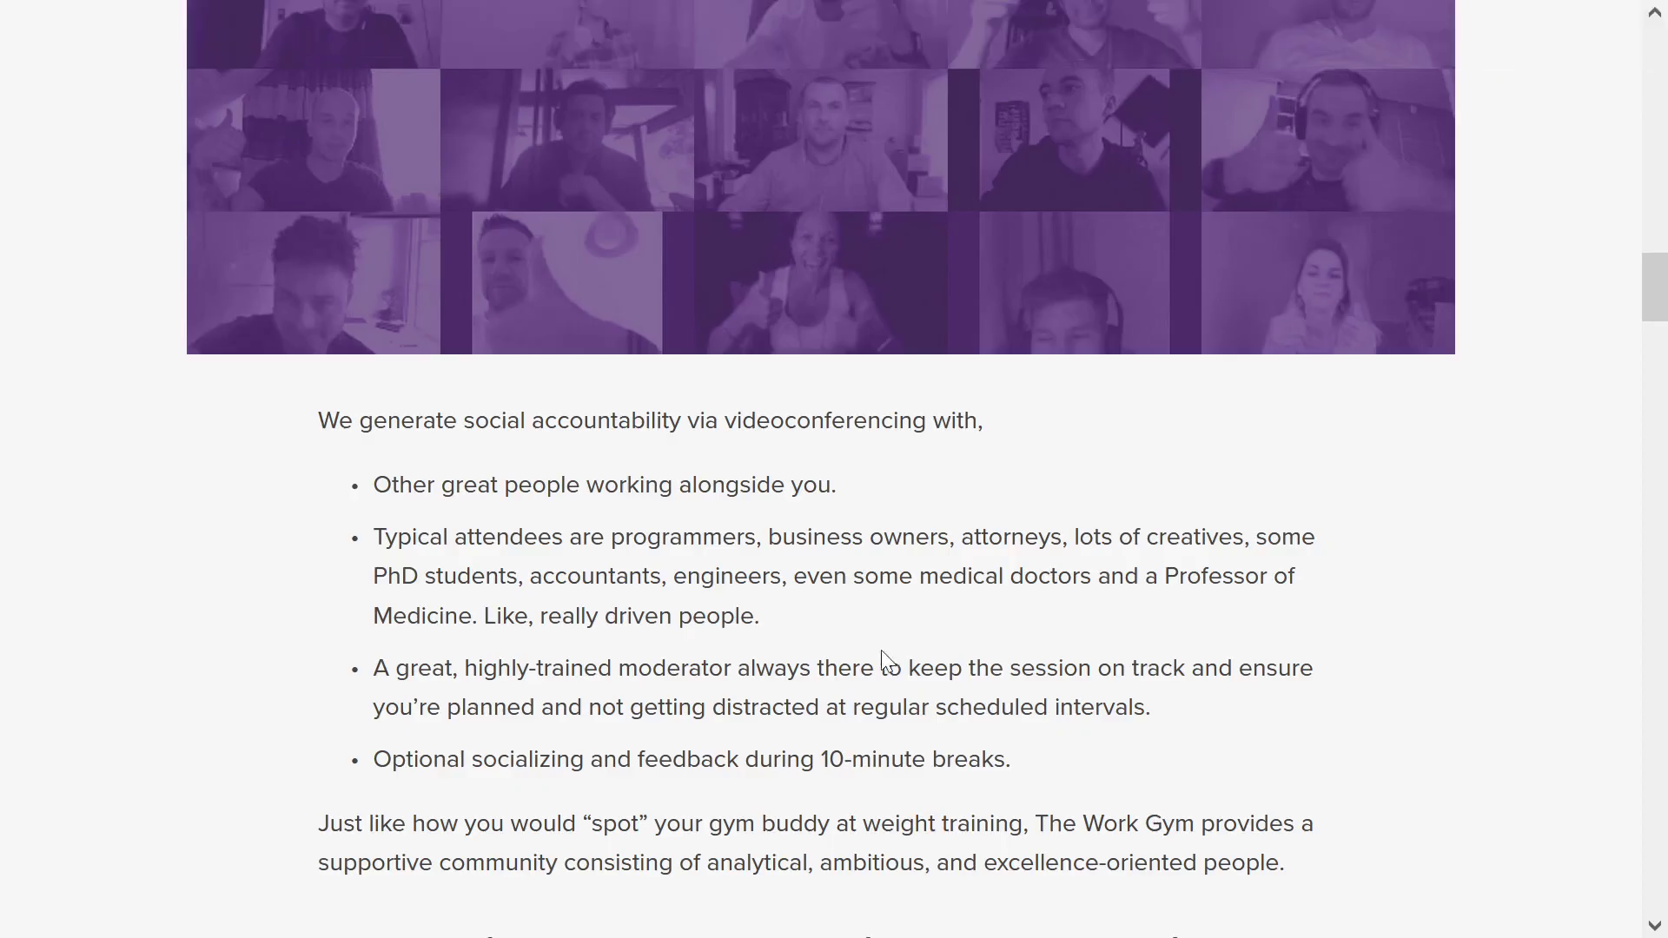
scroll(1414, 450, up, 15)
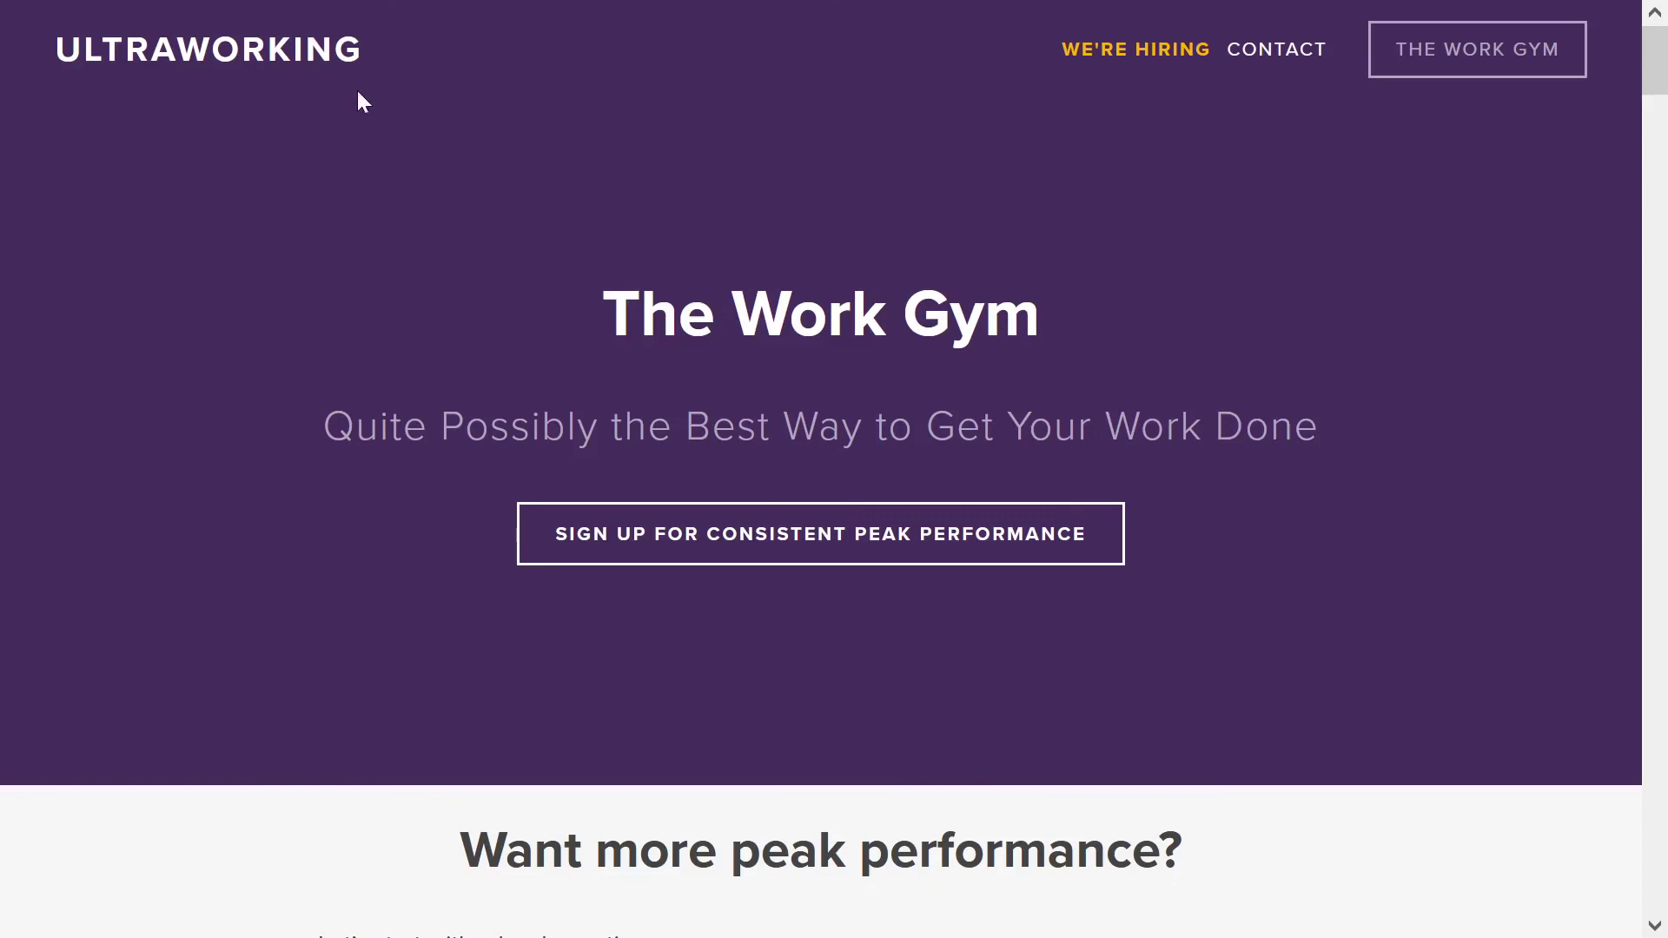
key(F11)
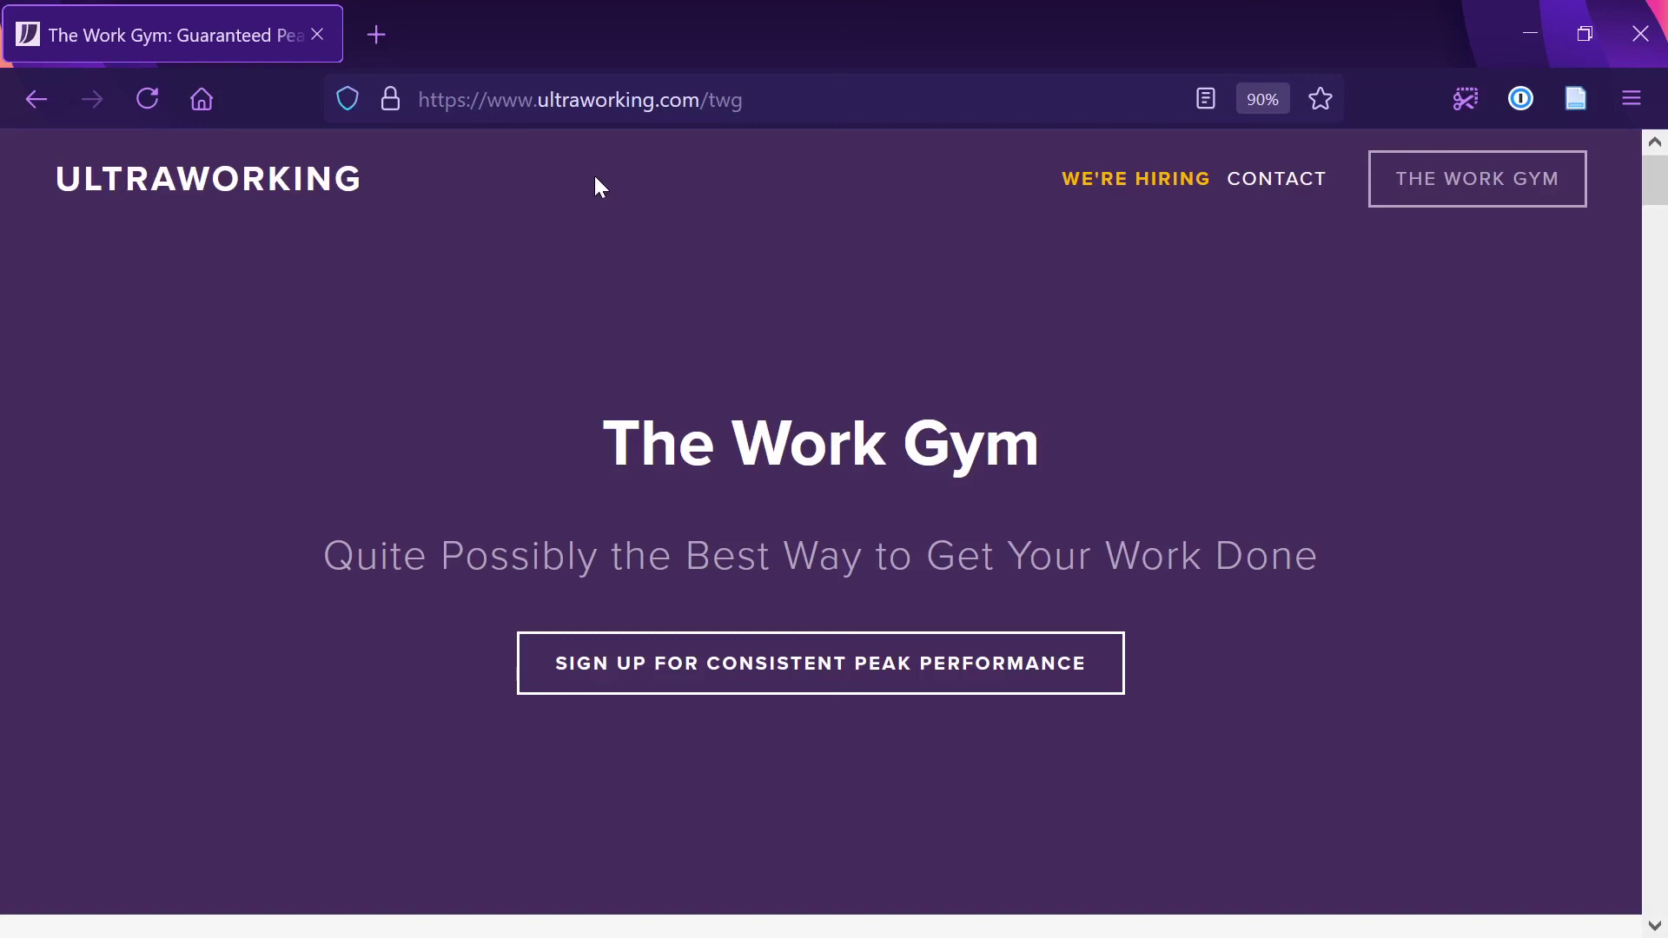
key(F11)
scroll(663, 265, down, 3)
scroll(1347, 408, up, 3)
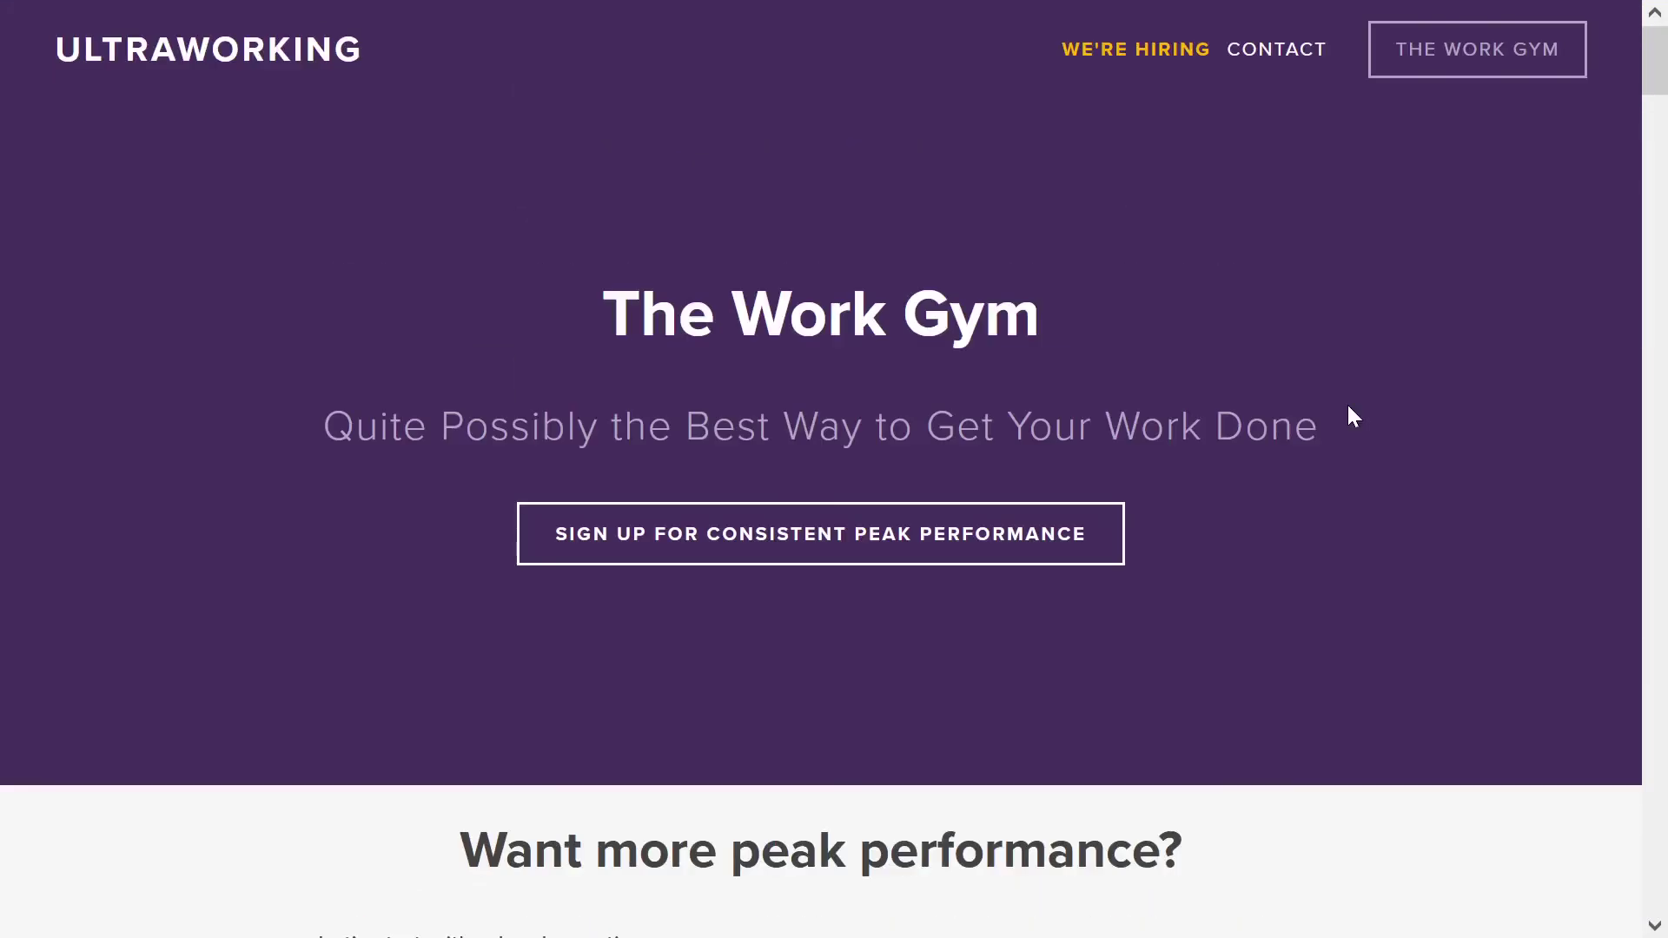